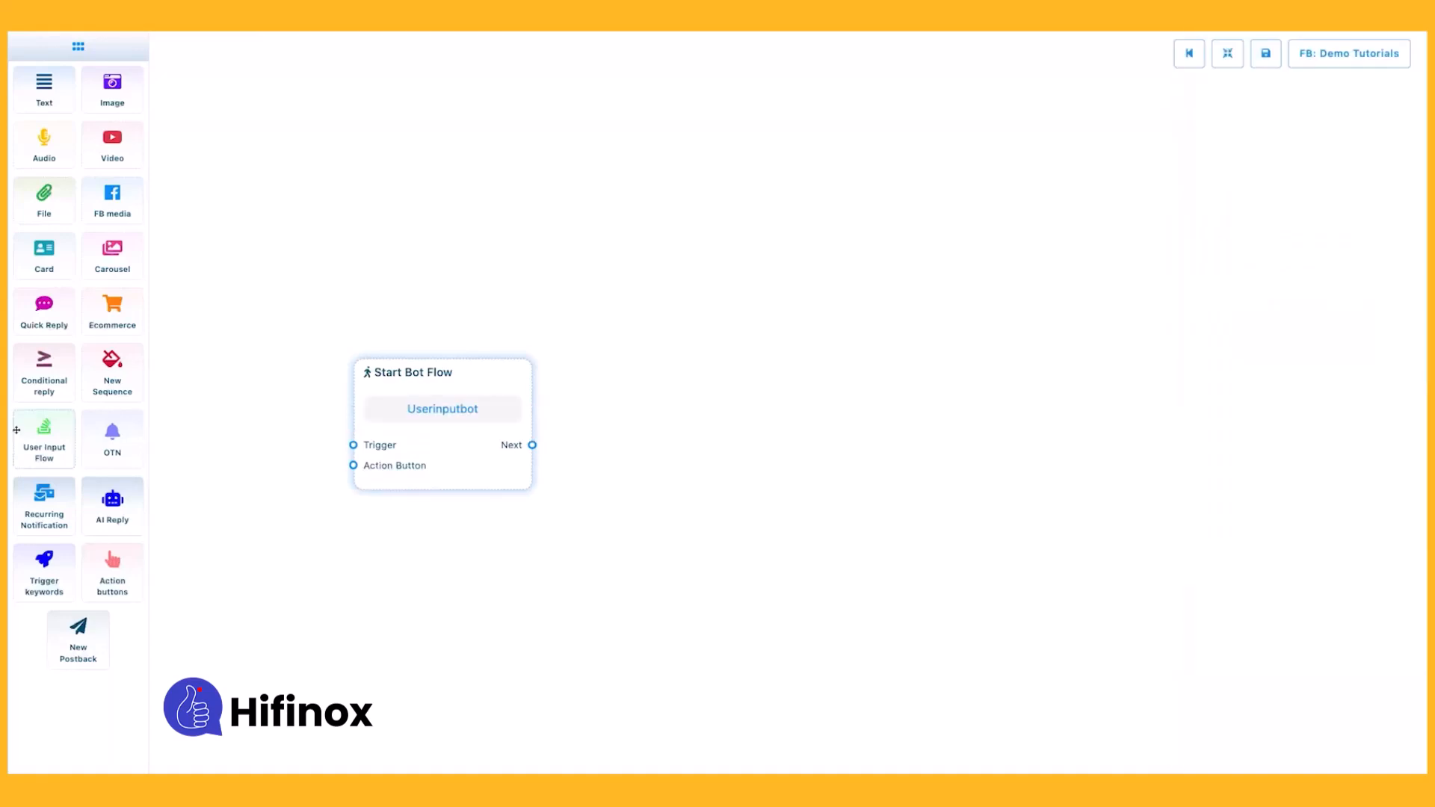
Add a Trigger keywords element, connect it to the Trigger input of Start Bot Flow, and set its keyword to "inputbot".
drag(44, 573, 220, 527)
drag(320, 573, 353, 445)
double_click(253, 570)
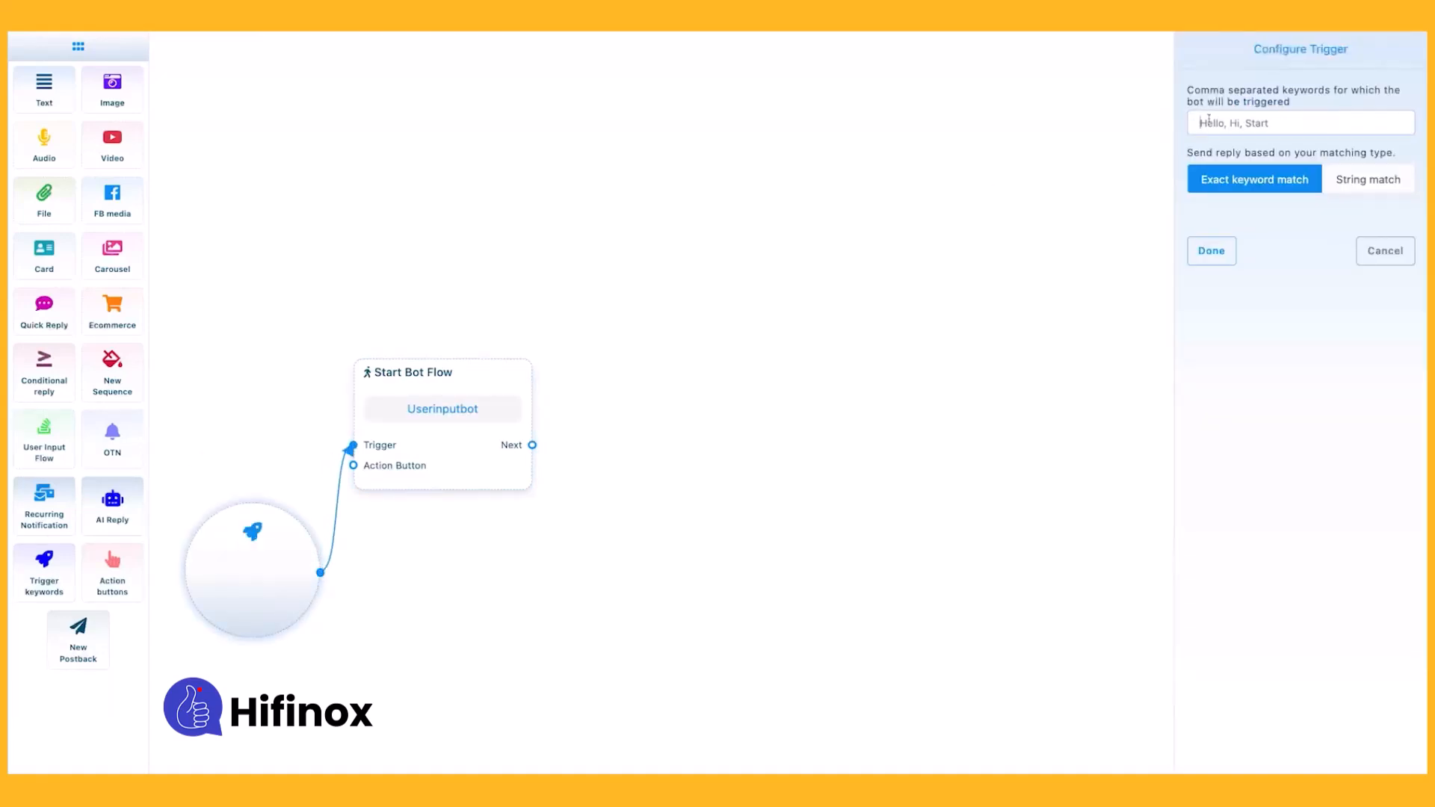
text(inputbot)
click(1212, 250)
Add a Text element connected to the Next output of Start Bot Flow and set its reply message to "hi".
click(1228, 53)
drag(44, 90, 871, 365)
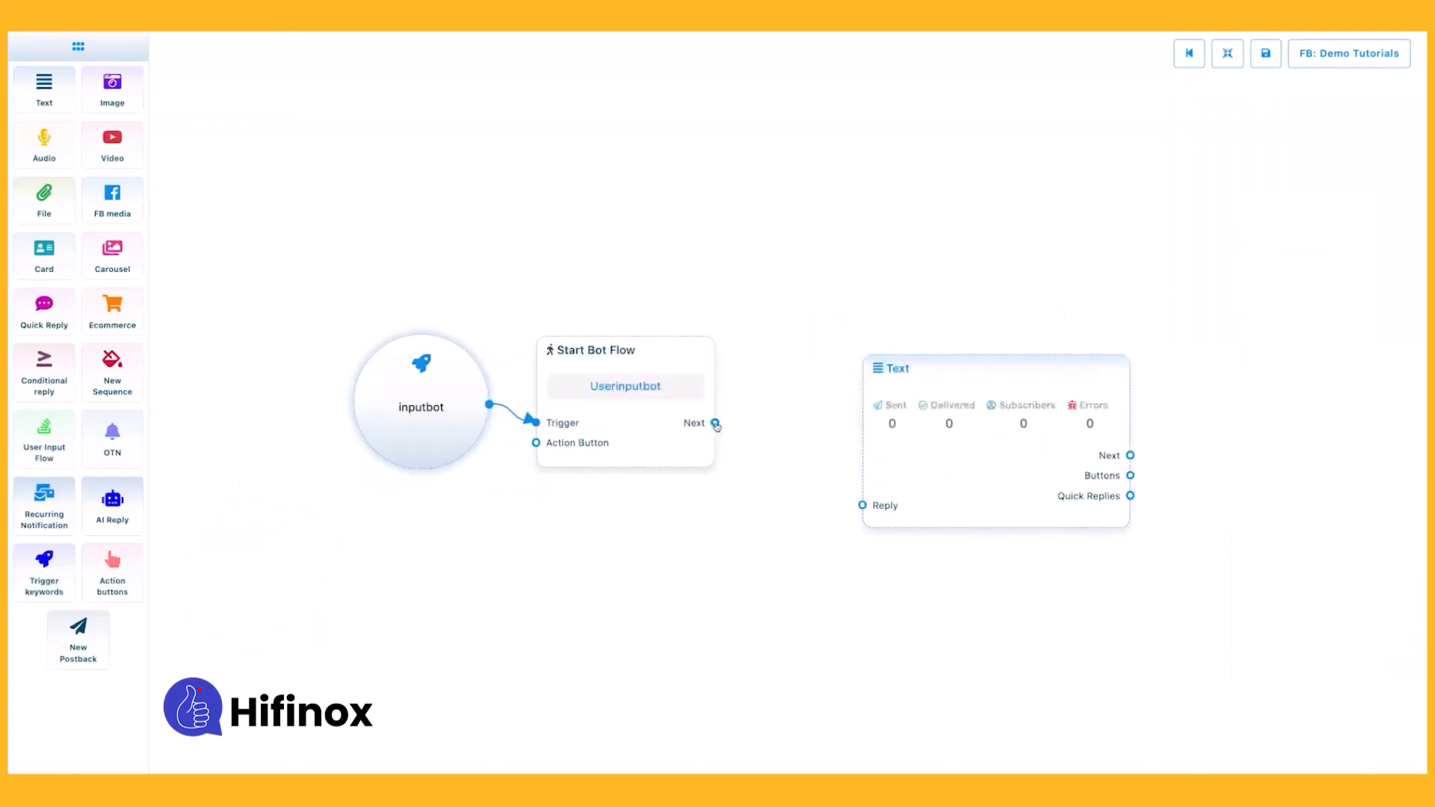
drag(716, 424, 863, 505)
double_click(990, 370)
click(1202, 152)
text(hi)
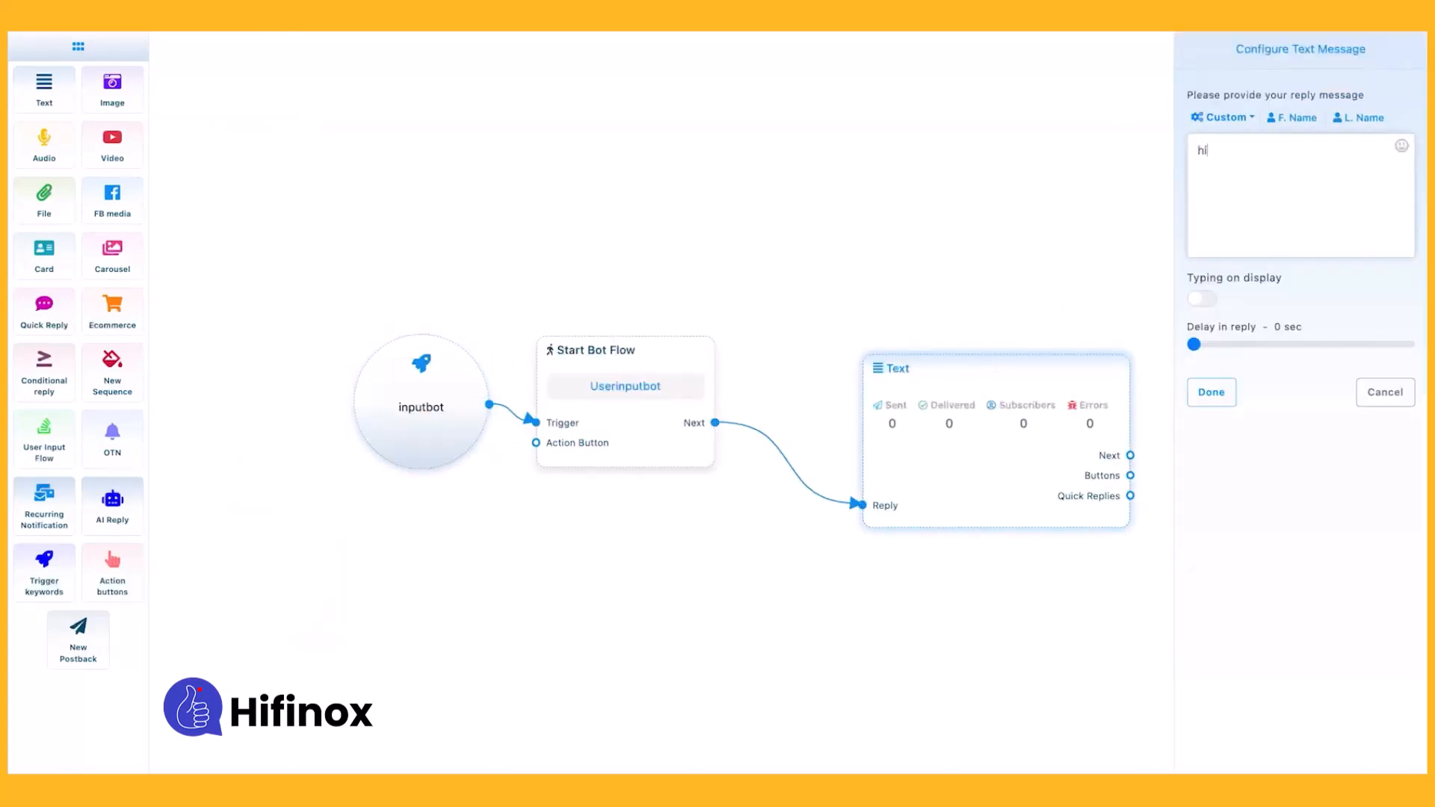
click(1212, 393)
Attach a button to the Text element's Buttons output, with type New postback and button text "start".
drag(1131, 503, 1188, 400)
click(1228, 53)
double_click(1123, 356)
click(1200, 116)
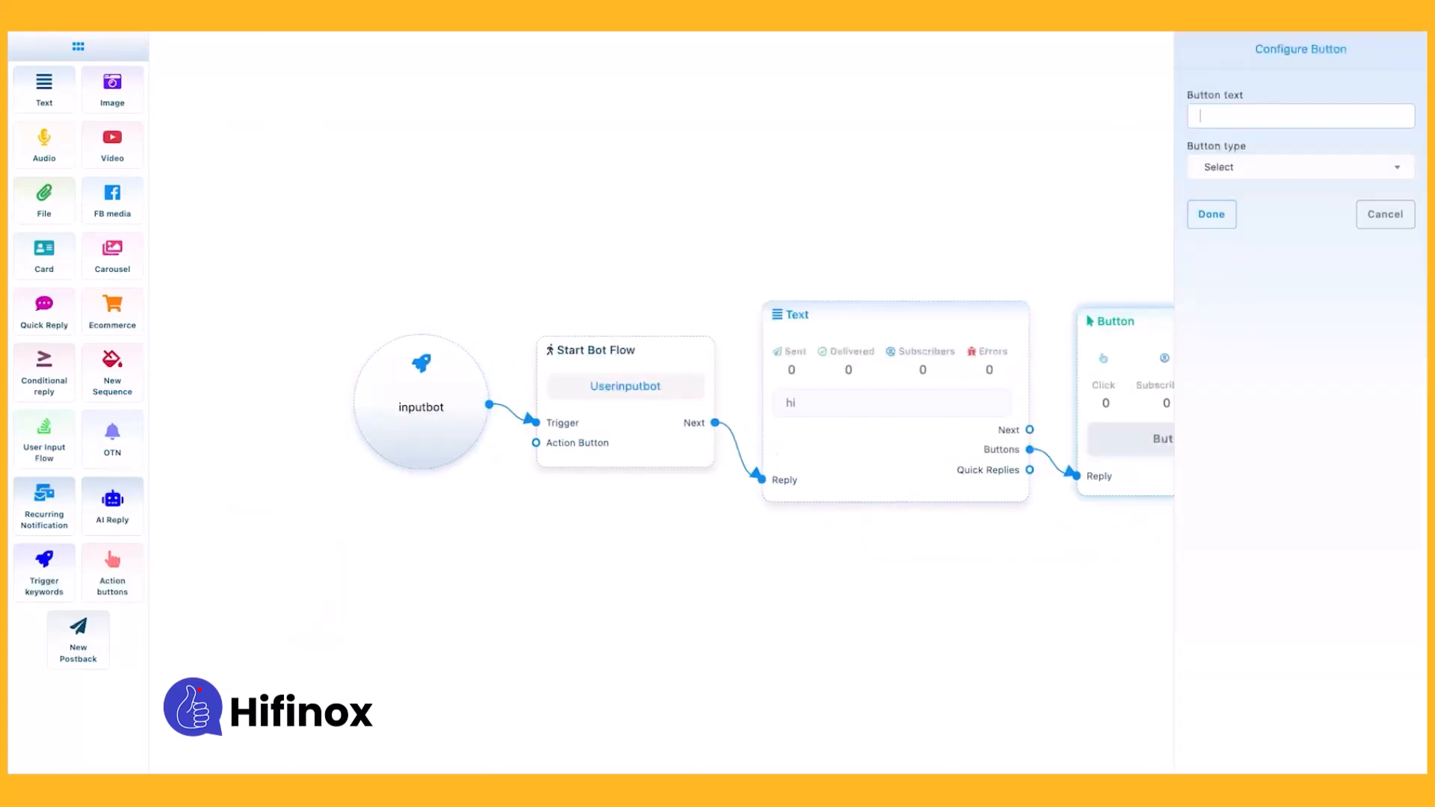
click(1231, 162)
click(1234, 271)
click(1219, 109)
text(start)
click(1212, 214)
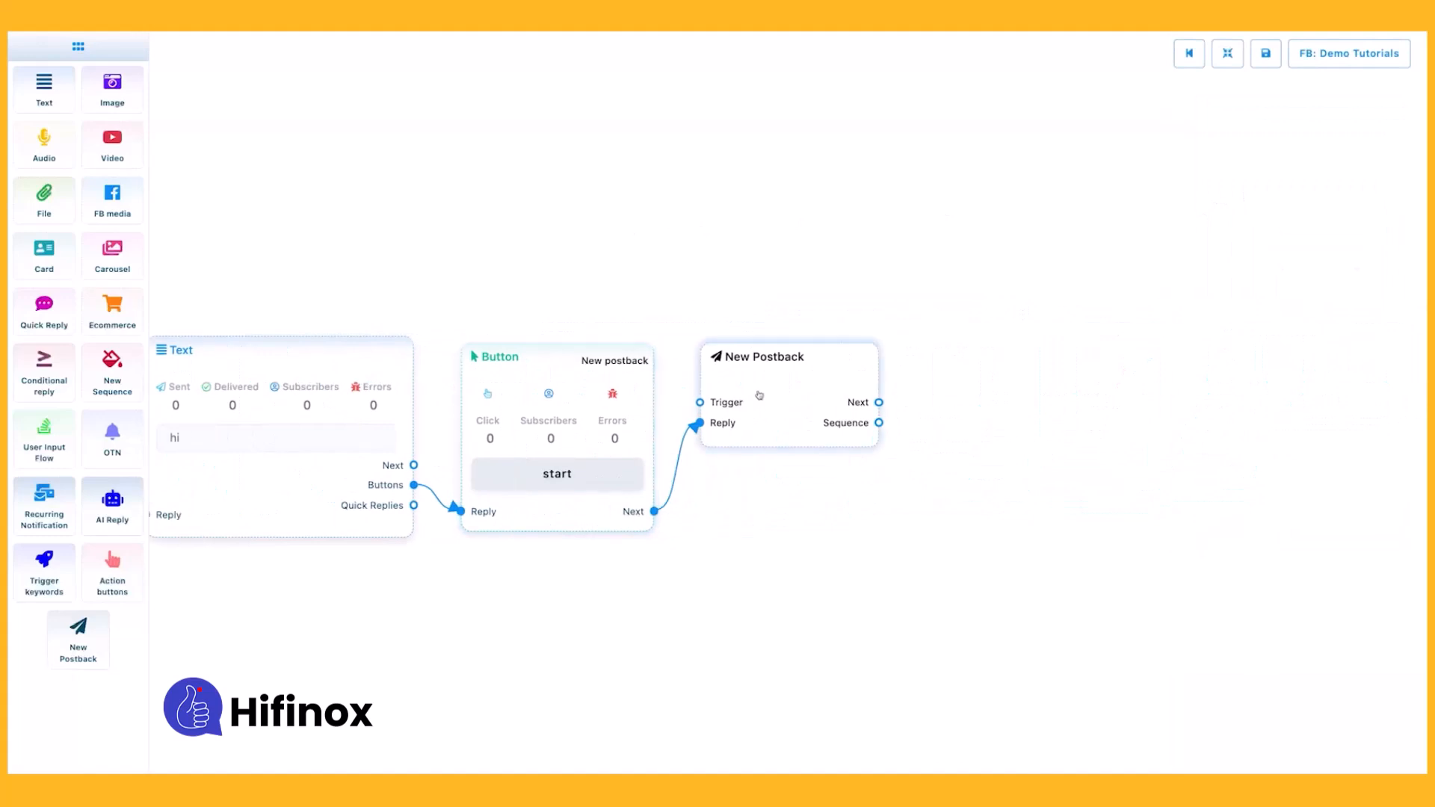
Set the title of the New Postback element to "userinputpostback".
text(useri)
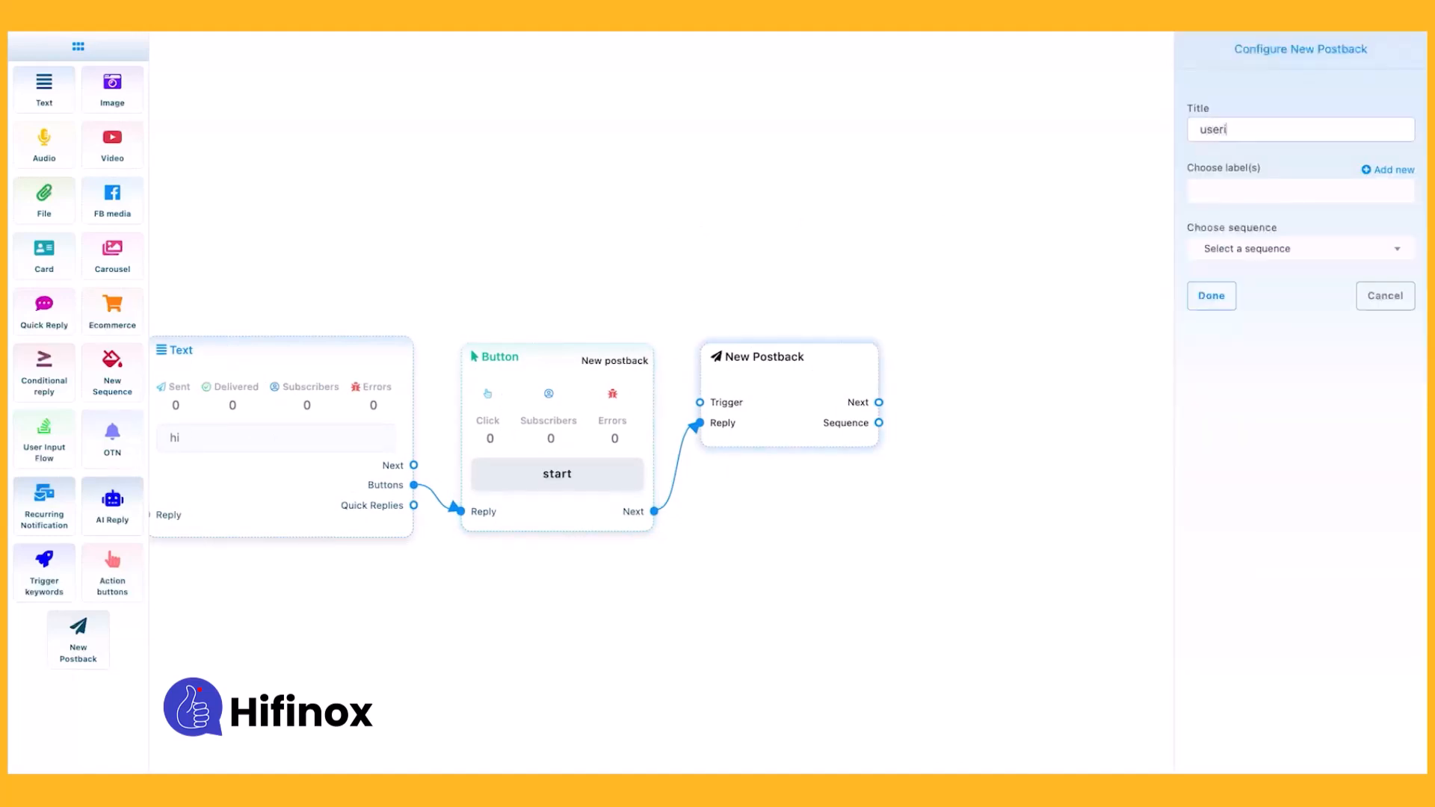
text(nputpostback)
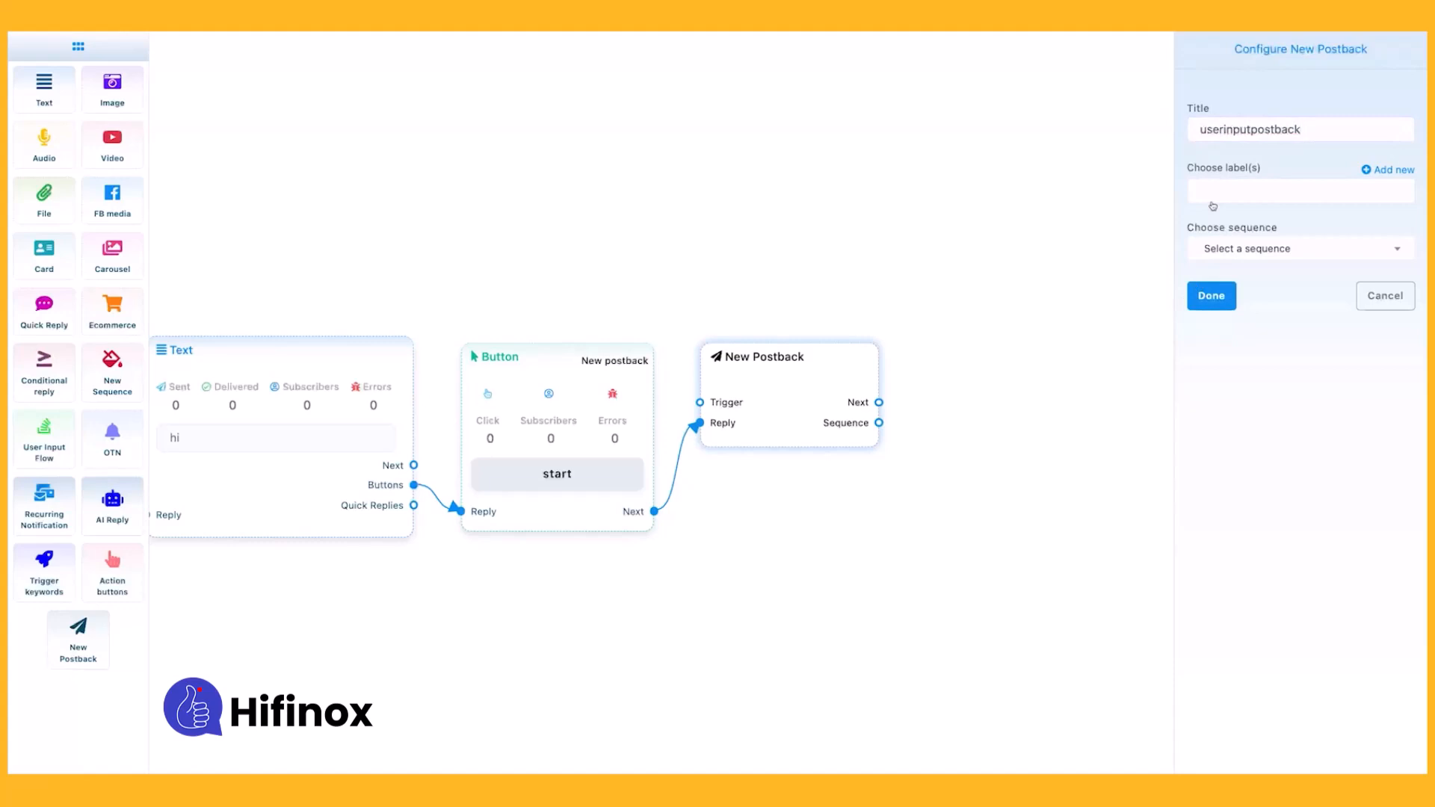
click(1212, 296)
Add a User Input Flow element beside the New Postback element and connect it to the postback's Next output.
drag(28, 440, 871, 347)
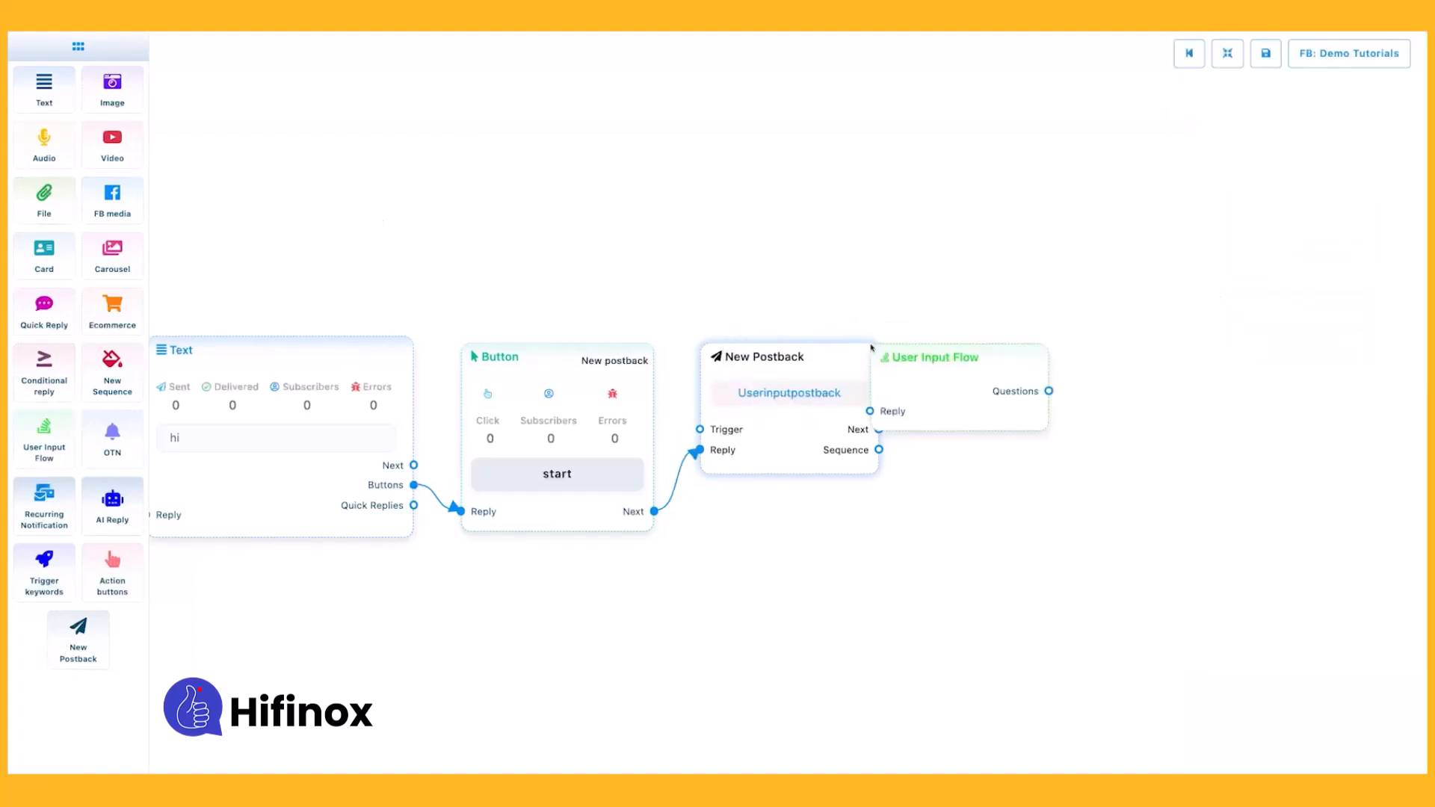
drag(902, 402, 993, 381)
drag(884, 497, 591, 510)
drag(585, 443, 669, 456)
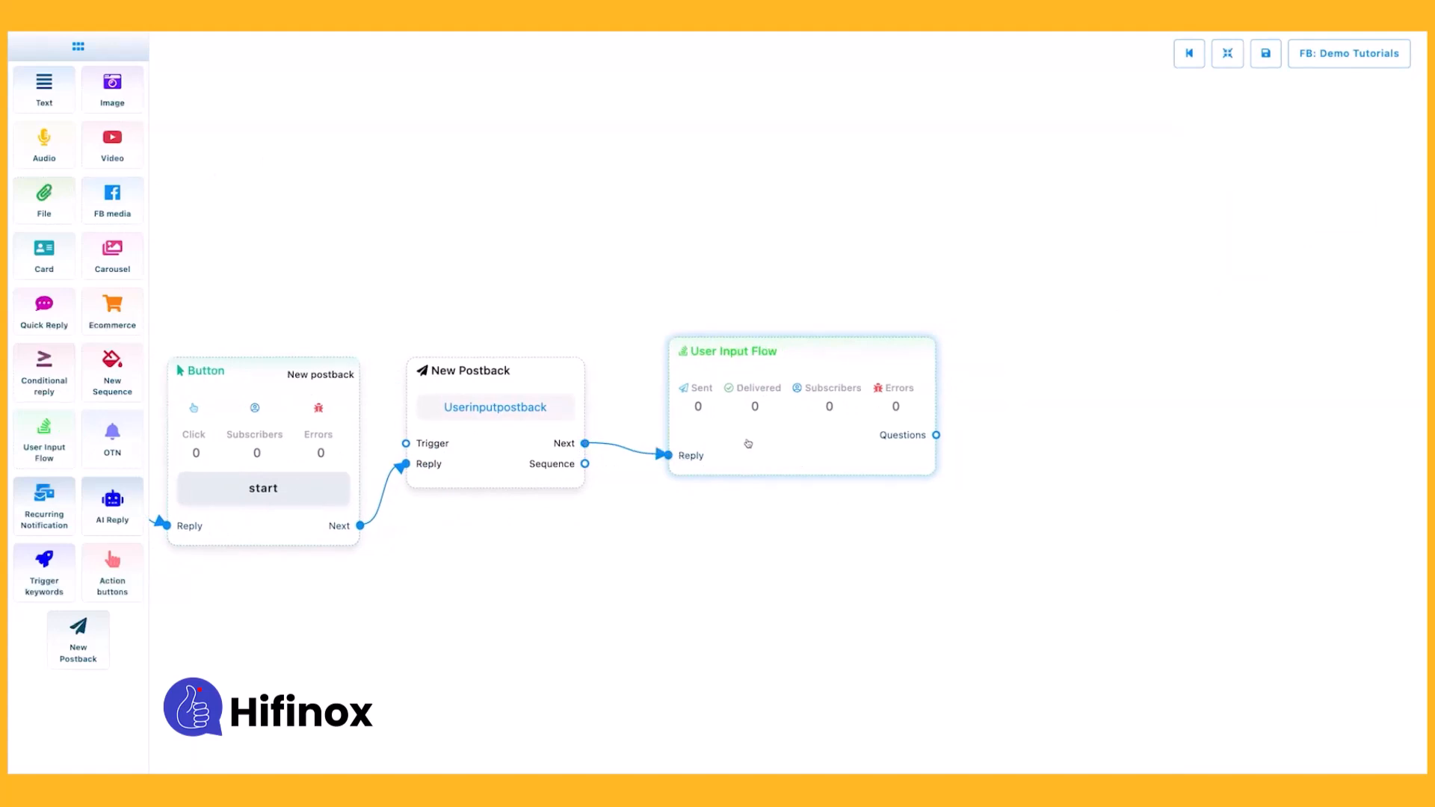
Configure the User Input Flow element to add a new input flow with the campaign name "inputflow".
double_click(800, 415)
click(1283, 114)
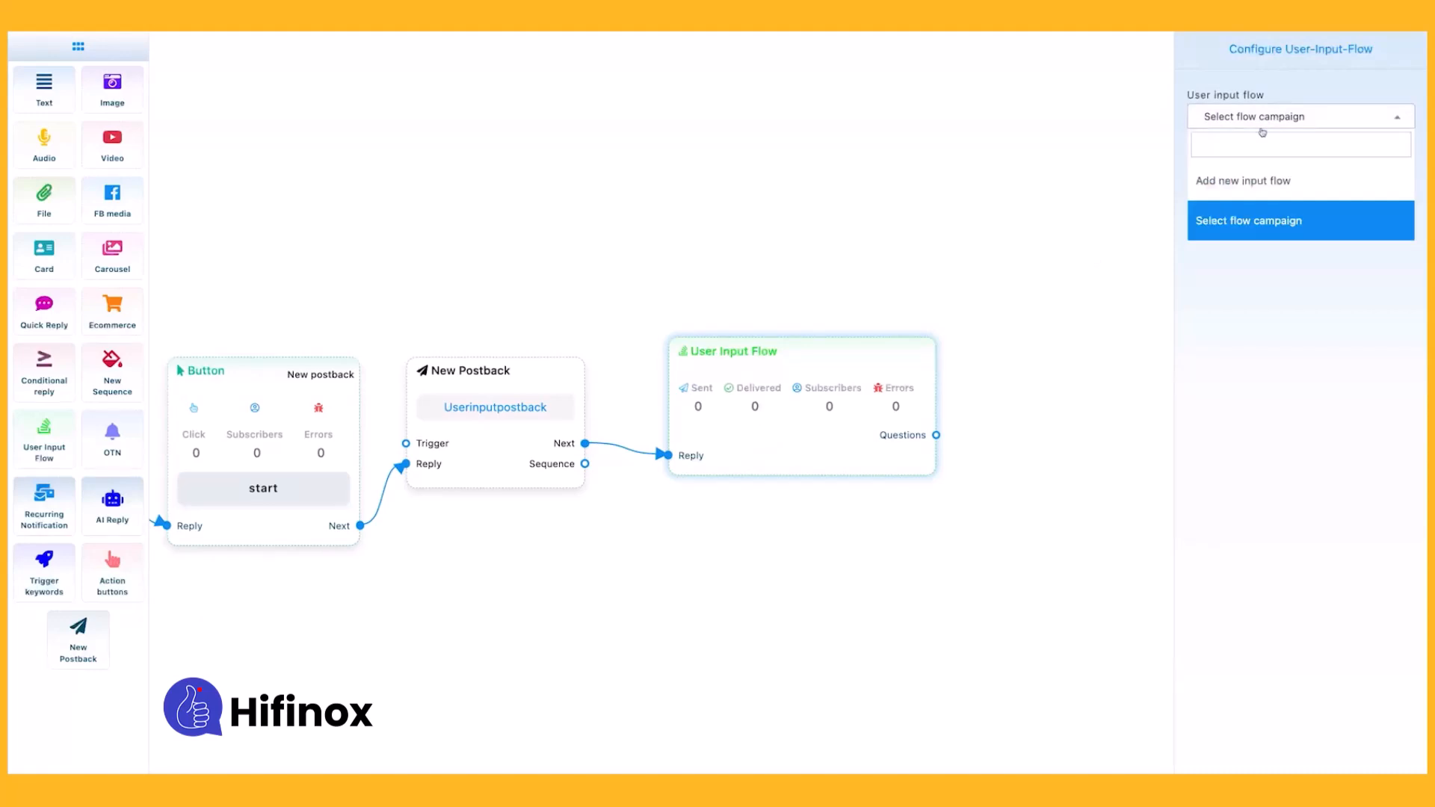
click(1281, 297)
click(1238, 118)
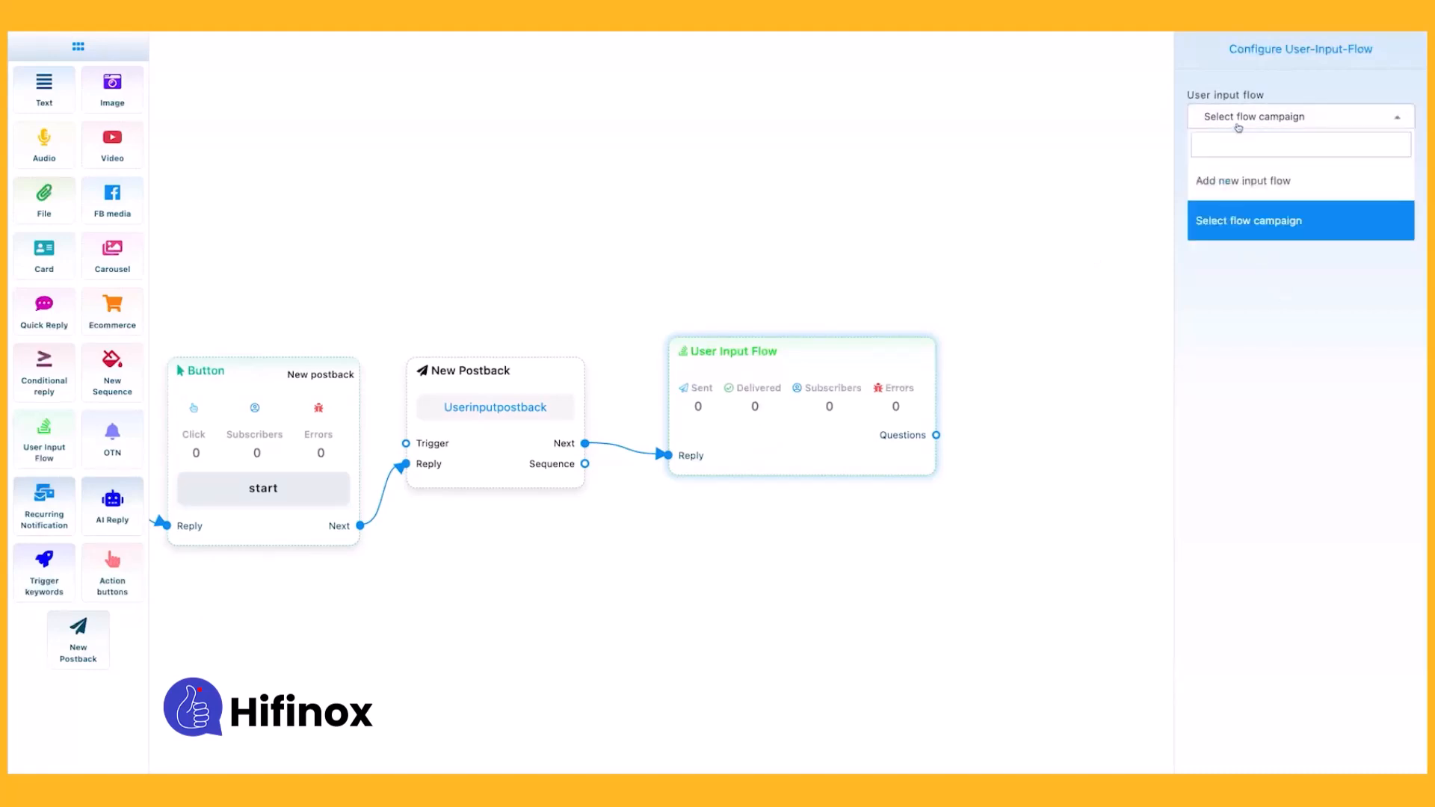
click(1235, 178)
click(1228, 172)
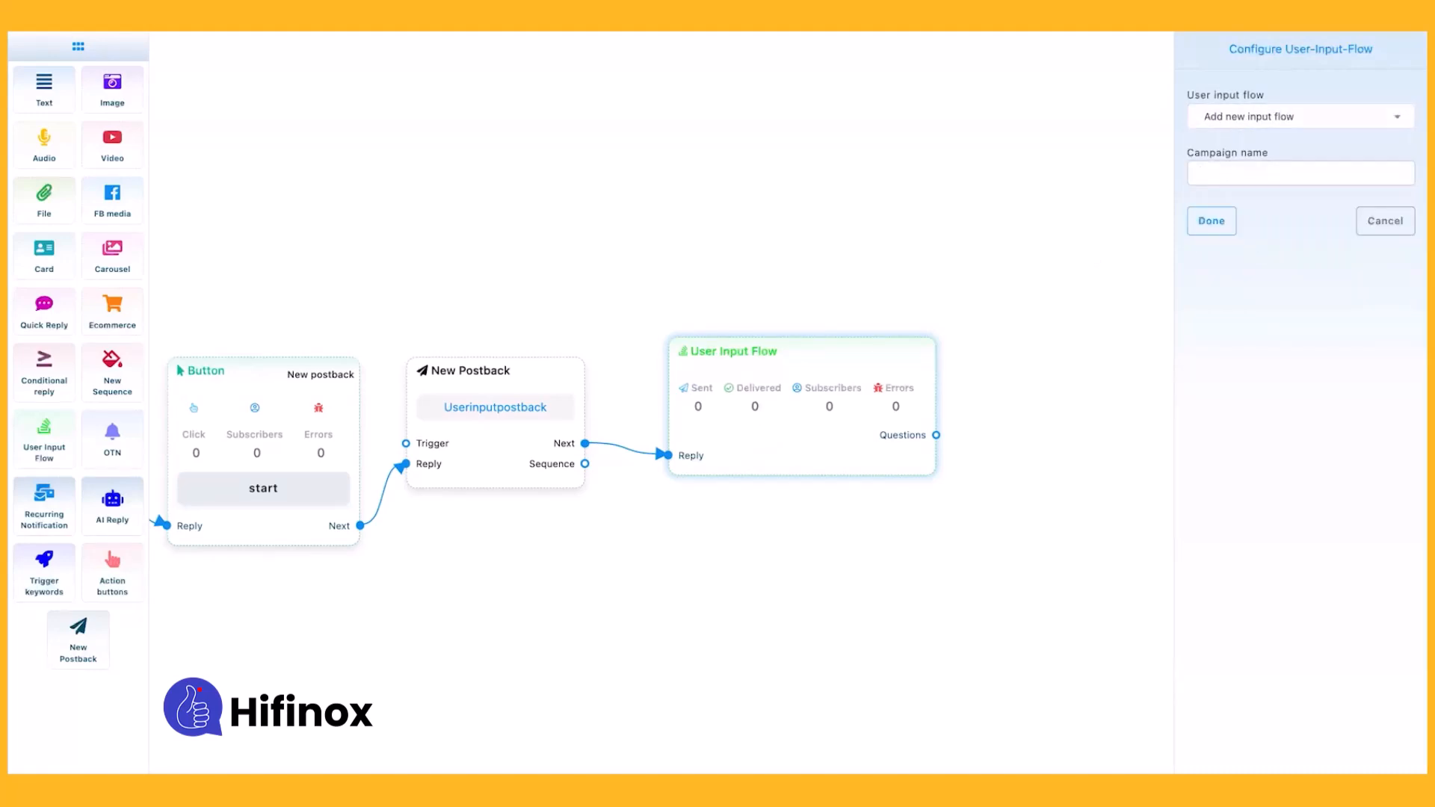
text(inputflow)
click(1228, 211)
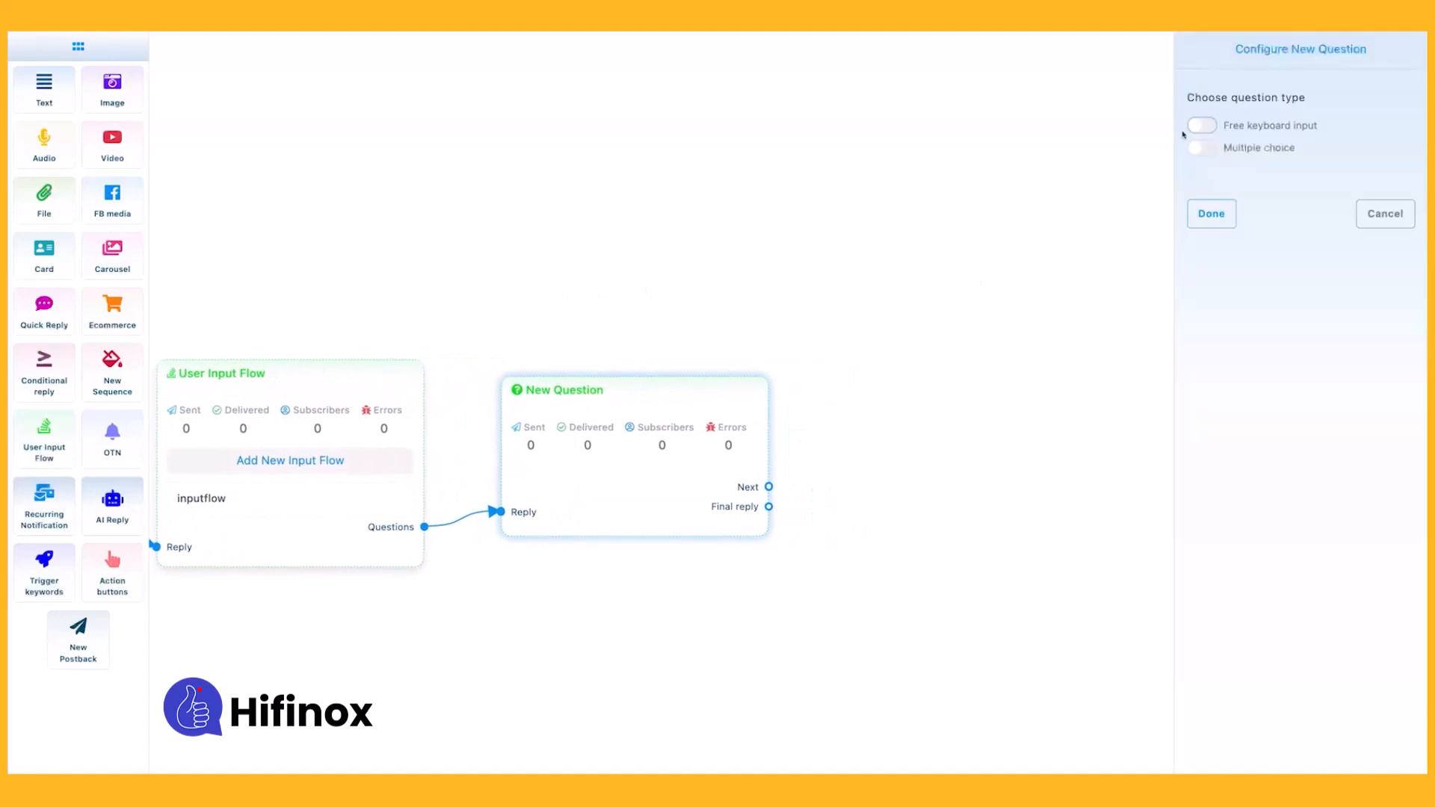
Set the New Question element to free keyboard input and enter the question "what is your age".
click(1196, 126)
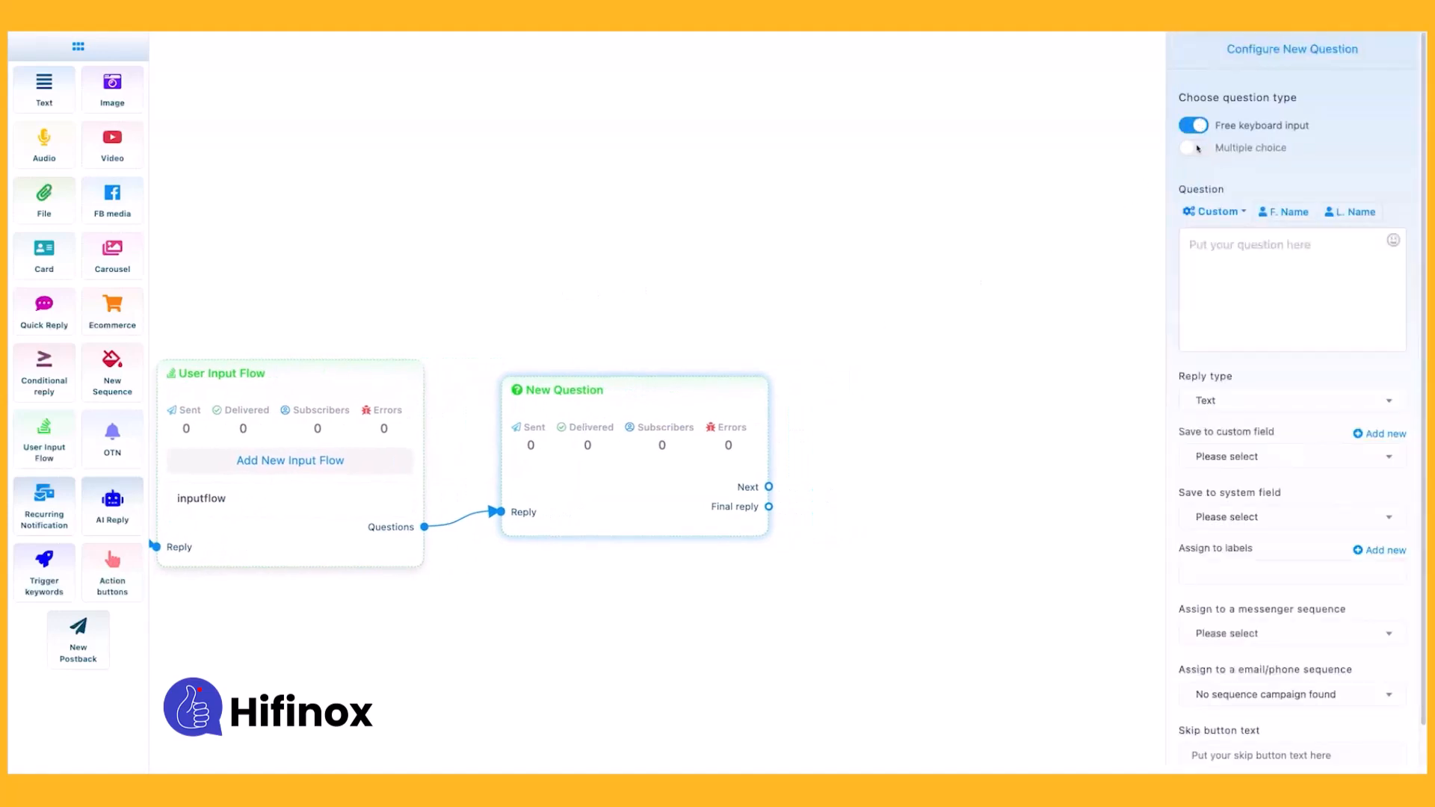
click(1199, 149)
click(1196, 128)
click(1219, 249)
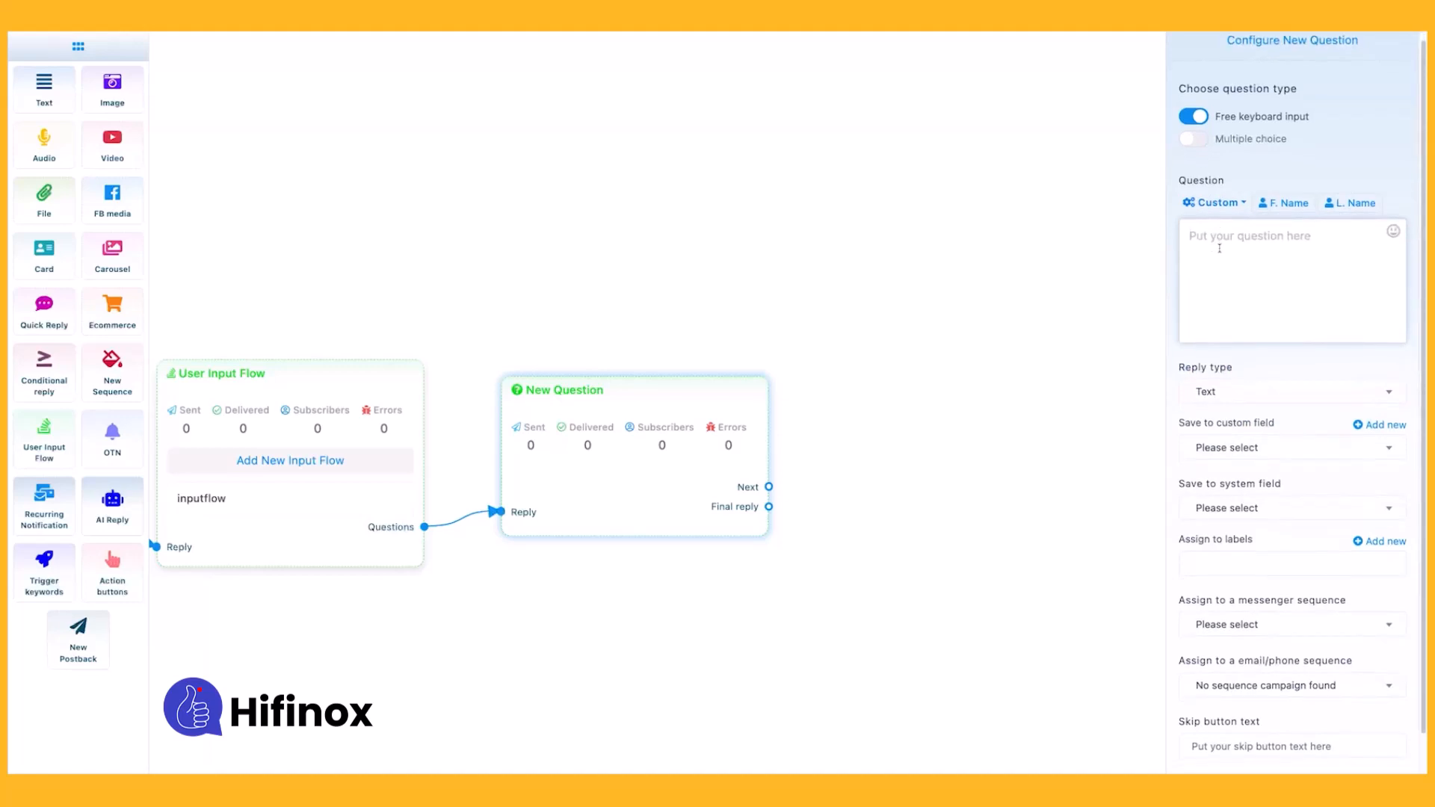
text(what is your age)
Set the age question's reply type to Number.
click(1209, 404)
scroll(1230, 539, down, 3)
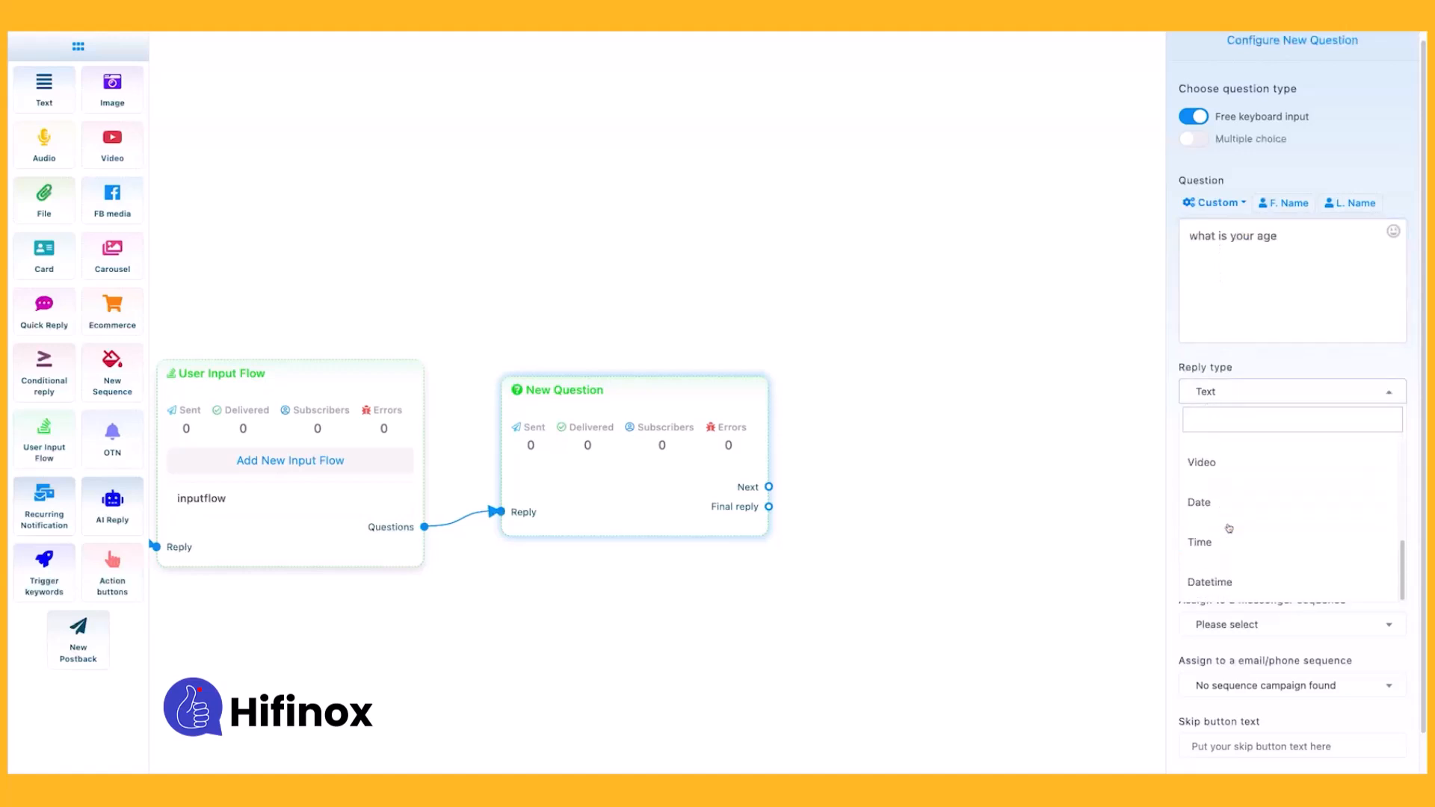
scroll(1219, 508, up, 3)
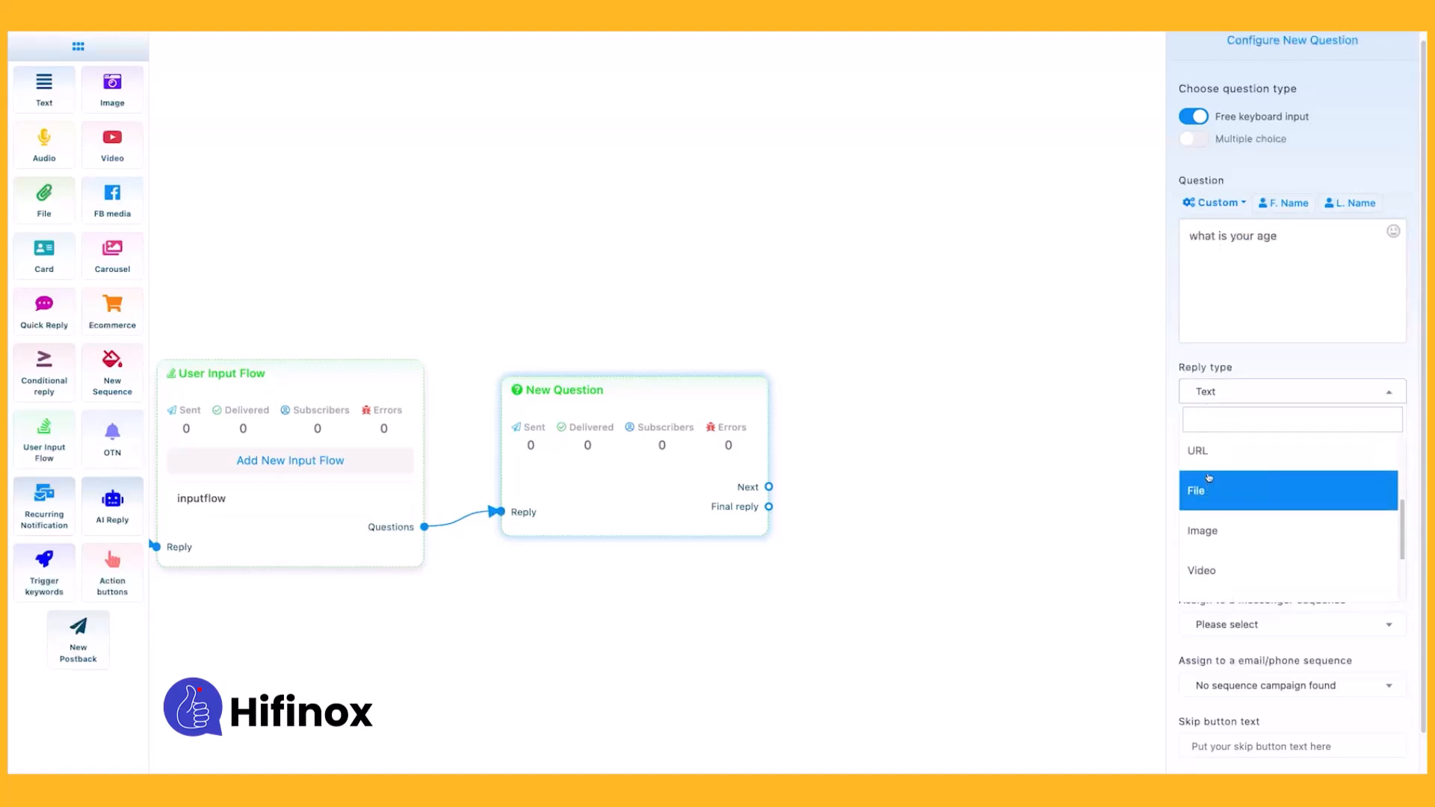
click(1214, 452)
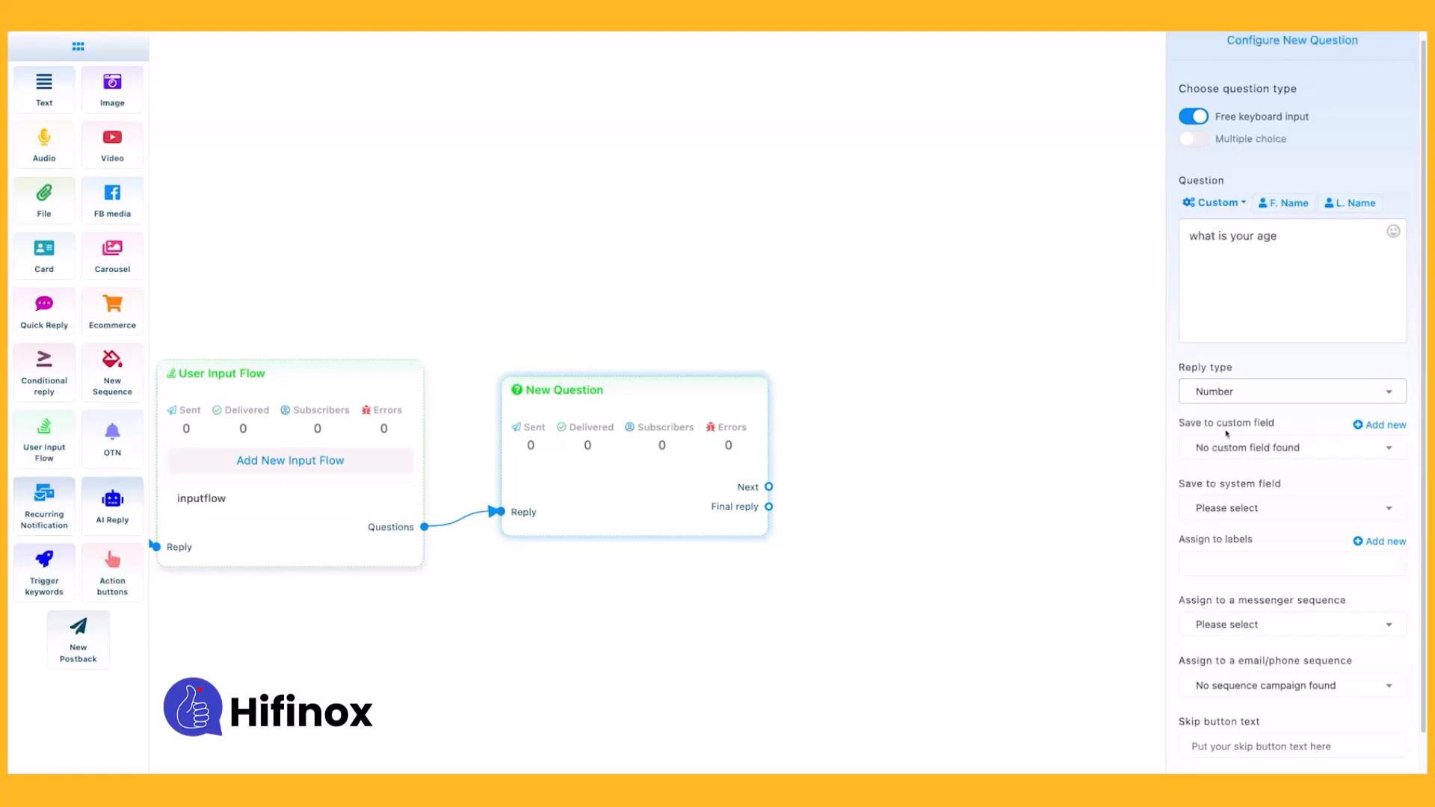
Examine the custom field and system field choices available for saving the age question's reply.
scroll(1229, 423, down, 1)
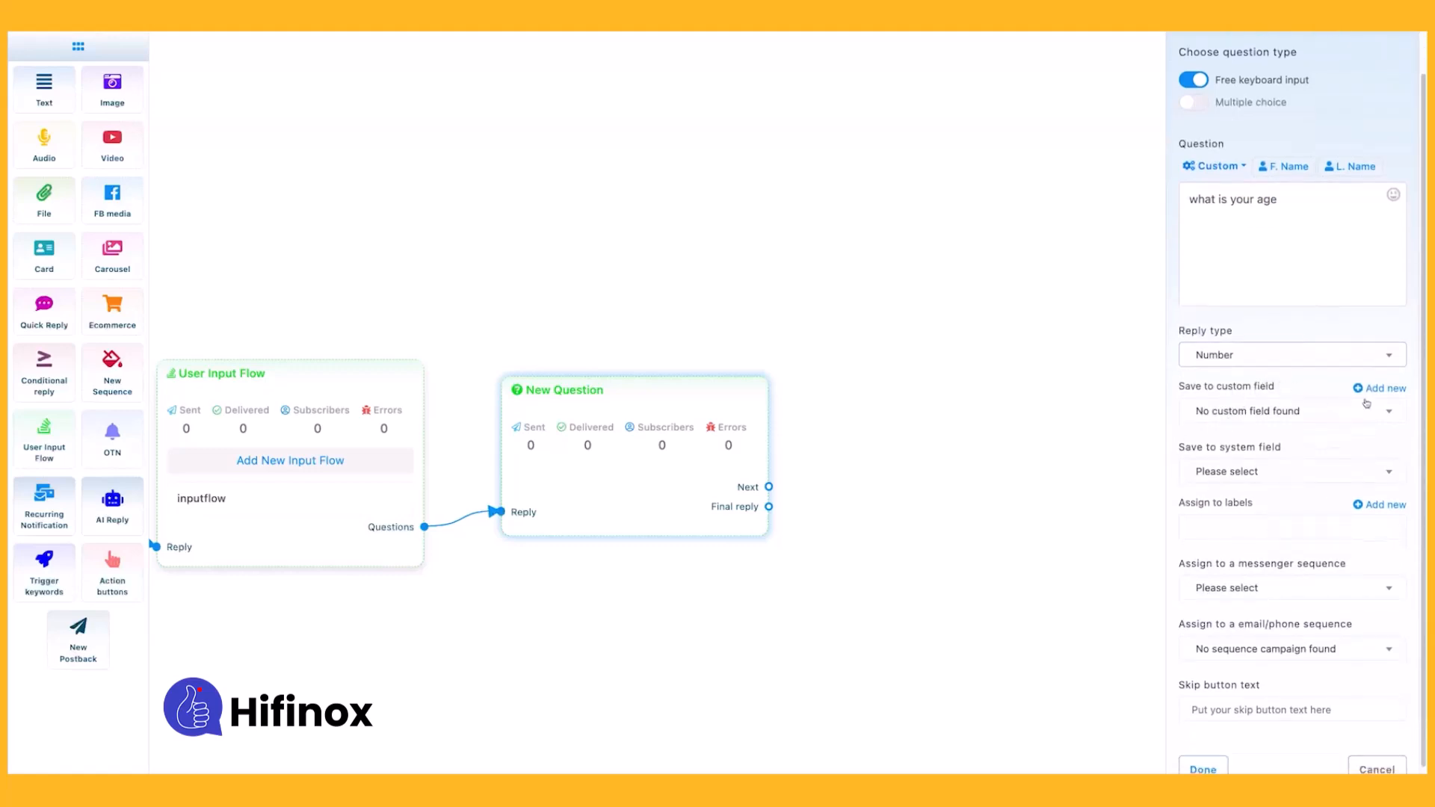
click(1250, 418)
click(1280, 411)
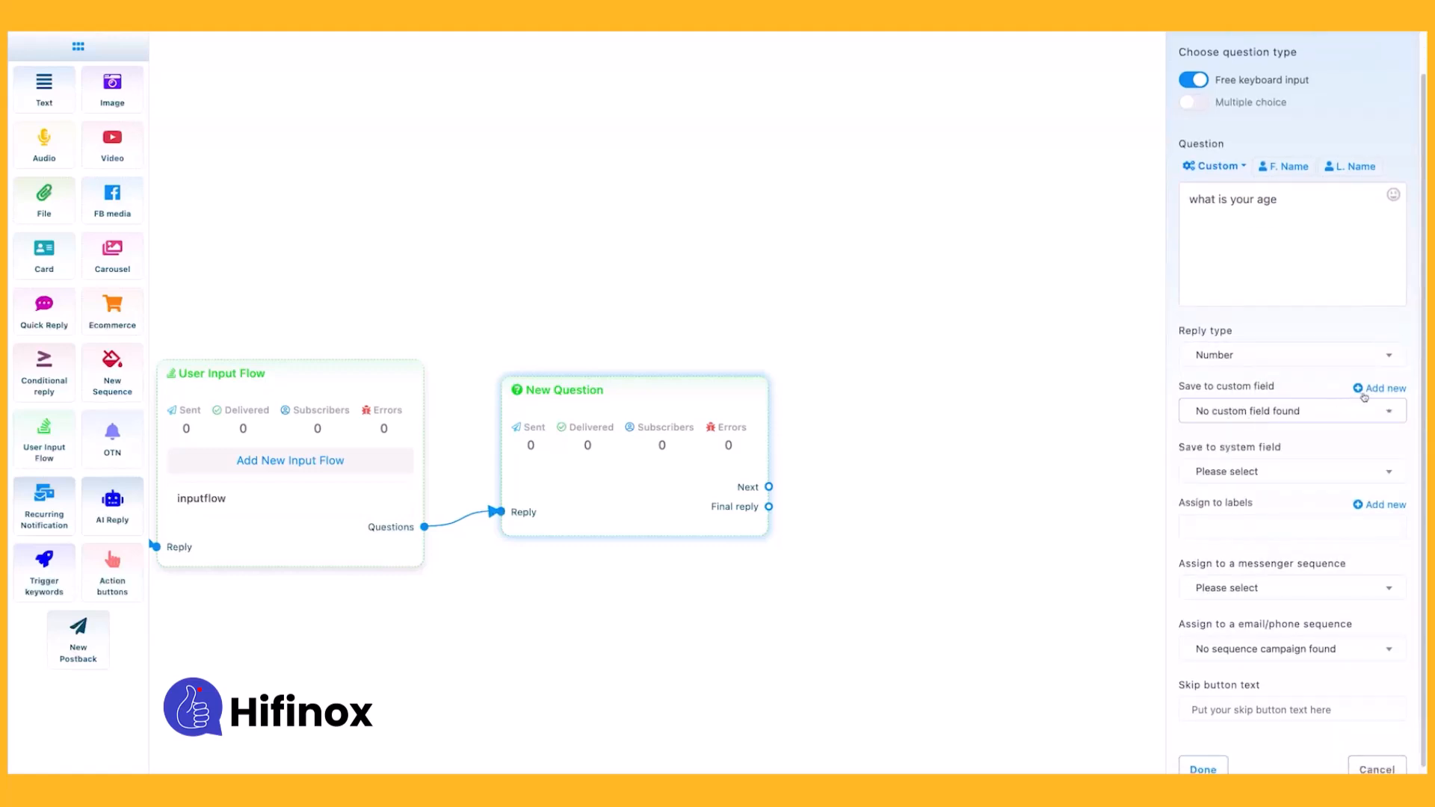
click(1247, 477)
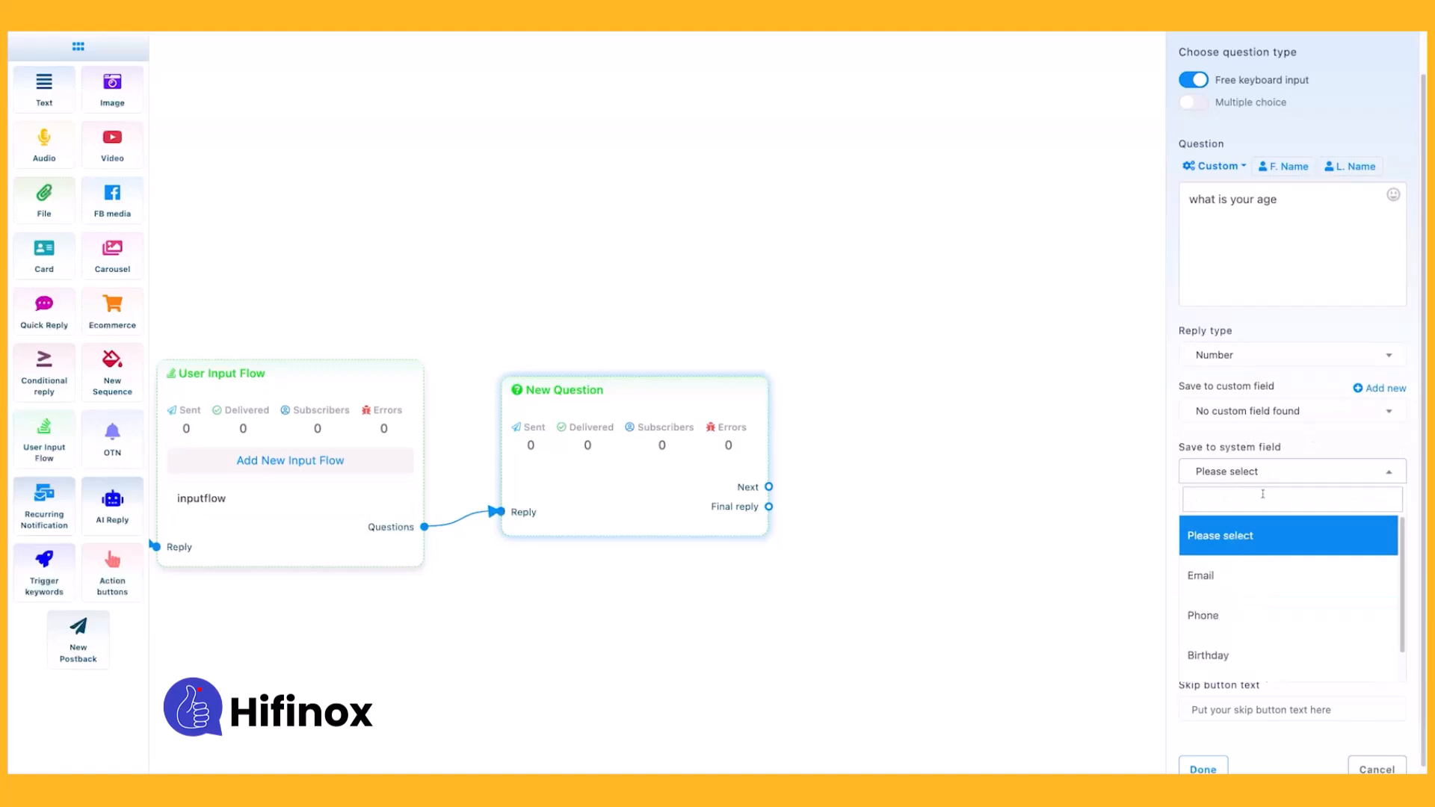
click(1261, 417)
click(1309, 416)
click(1308, 416)
click(1308, 415)
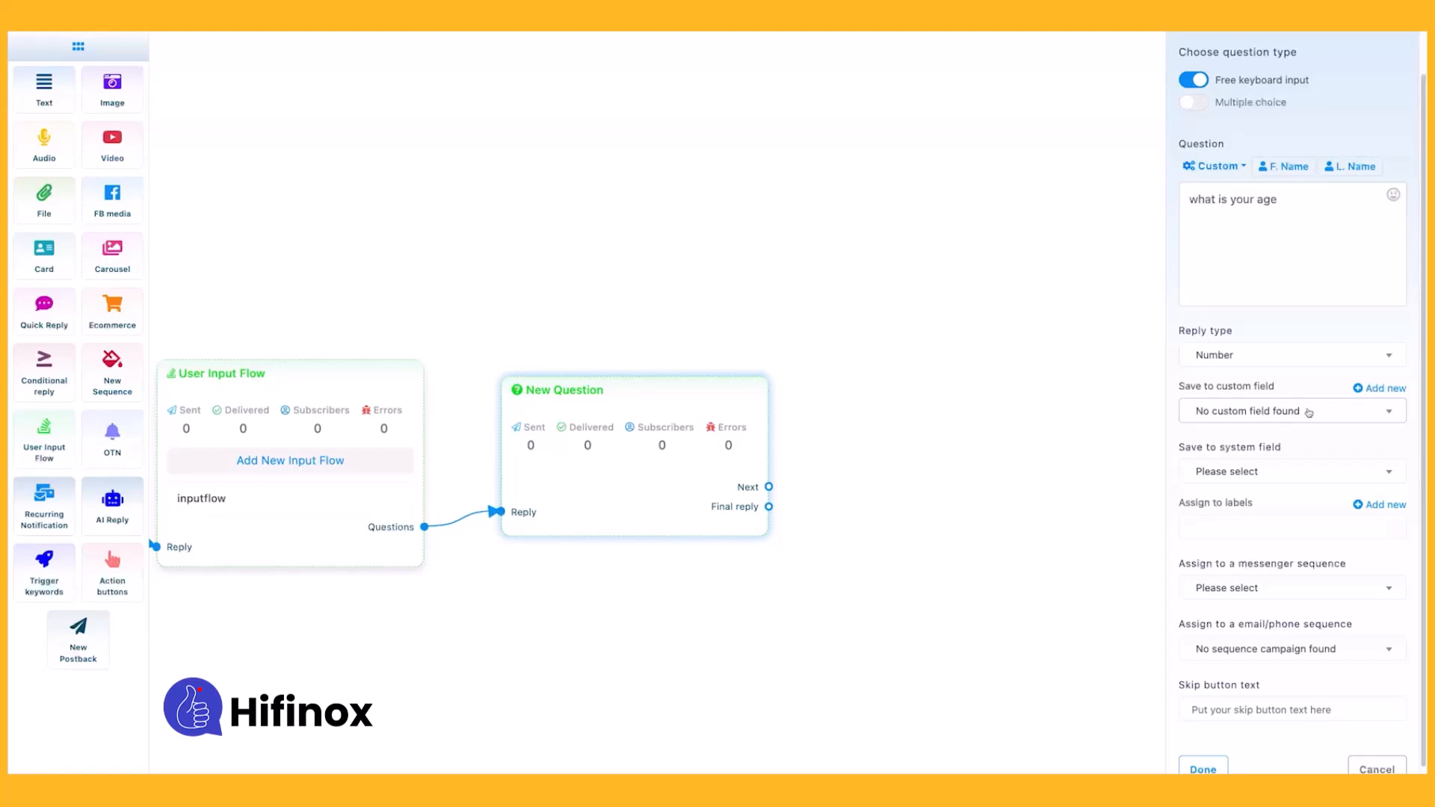
click(1263, 473)
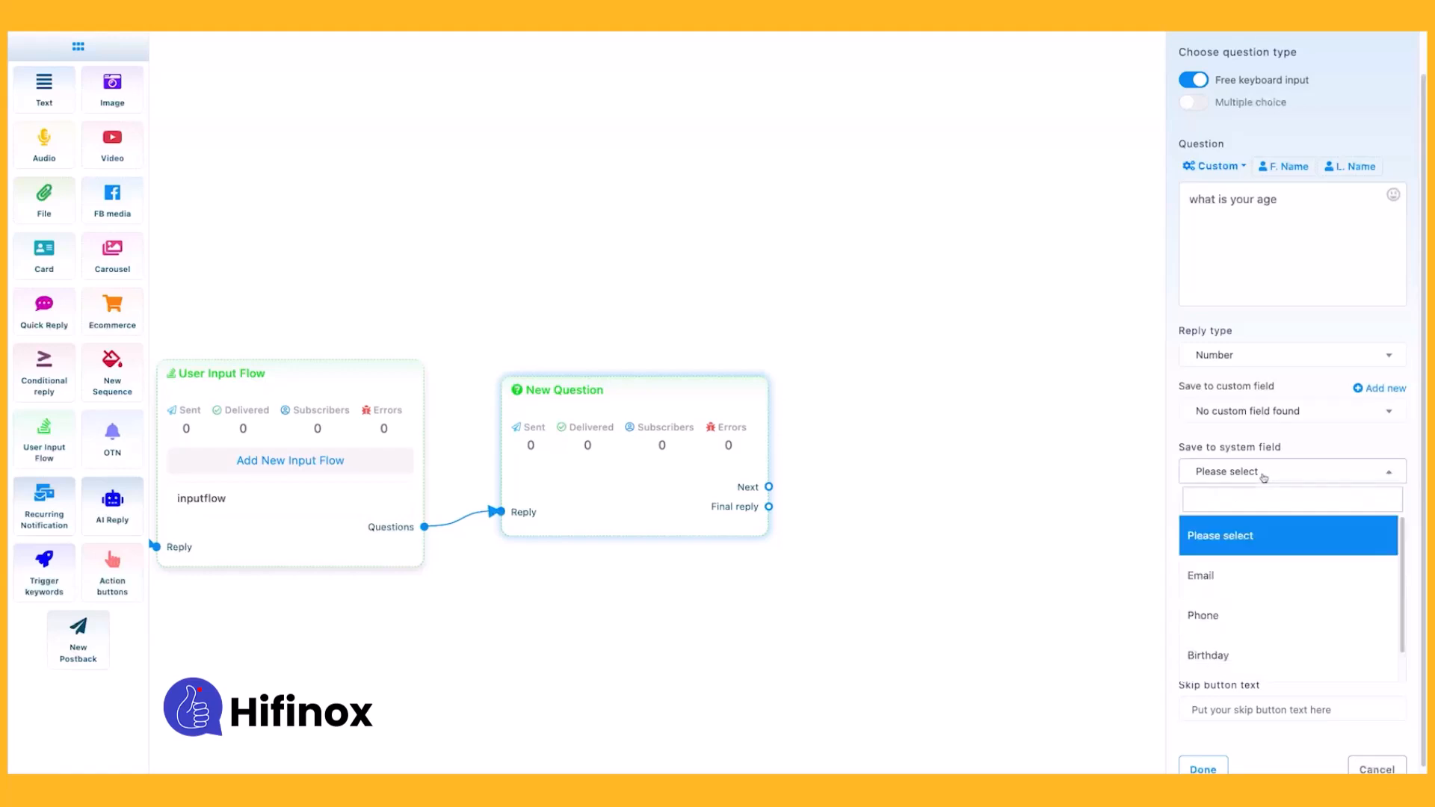
scroll(1250, 580, down, 1)
click(1252, 472)
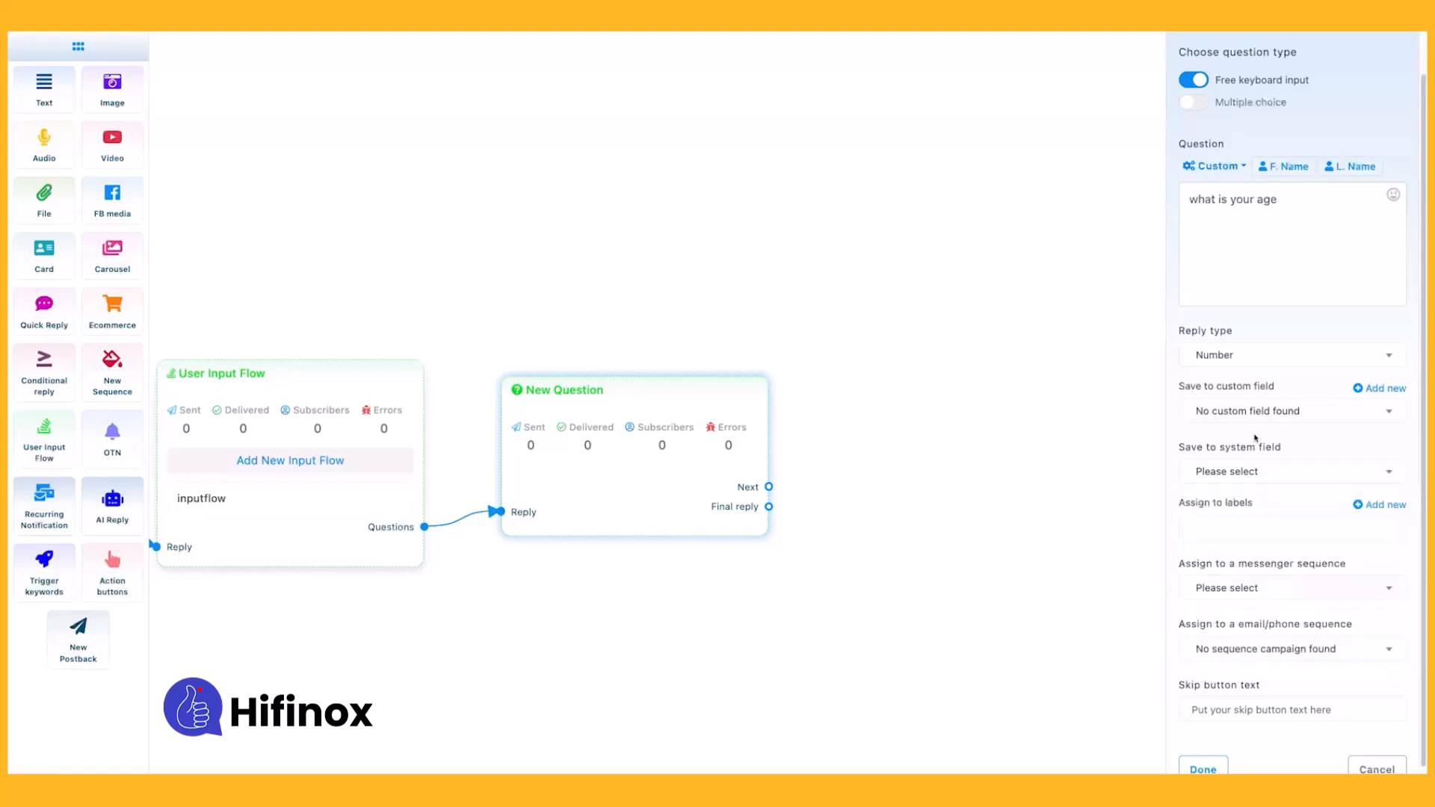
click(1331, 410)
click(1331, 409)
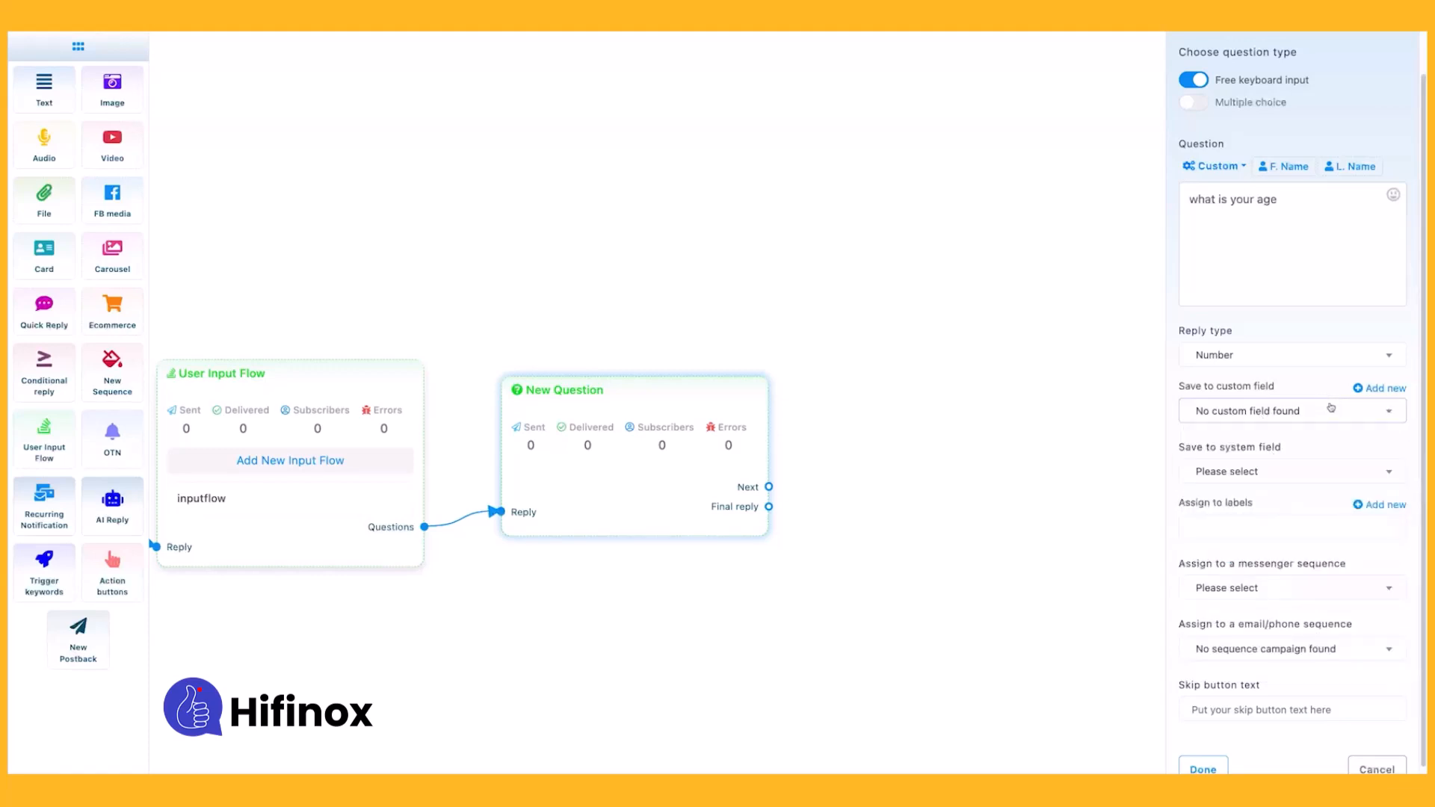
Create a custom field named "age" with reply type Number and set the question's reply to save to it.
click(1371, 389)
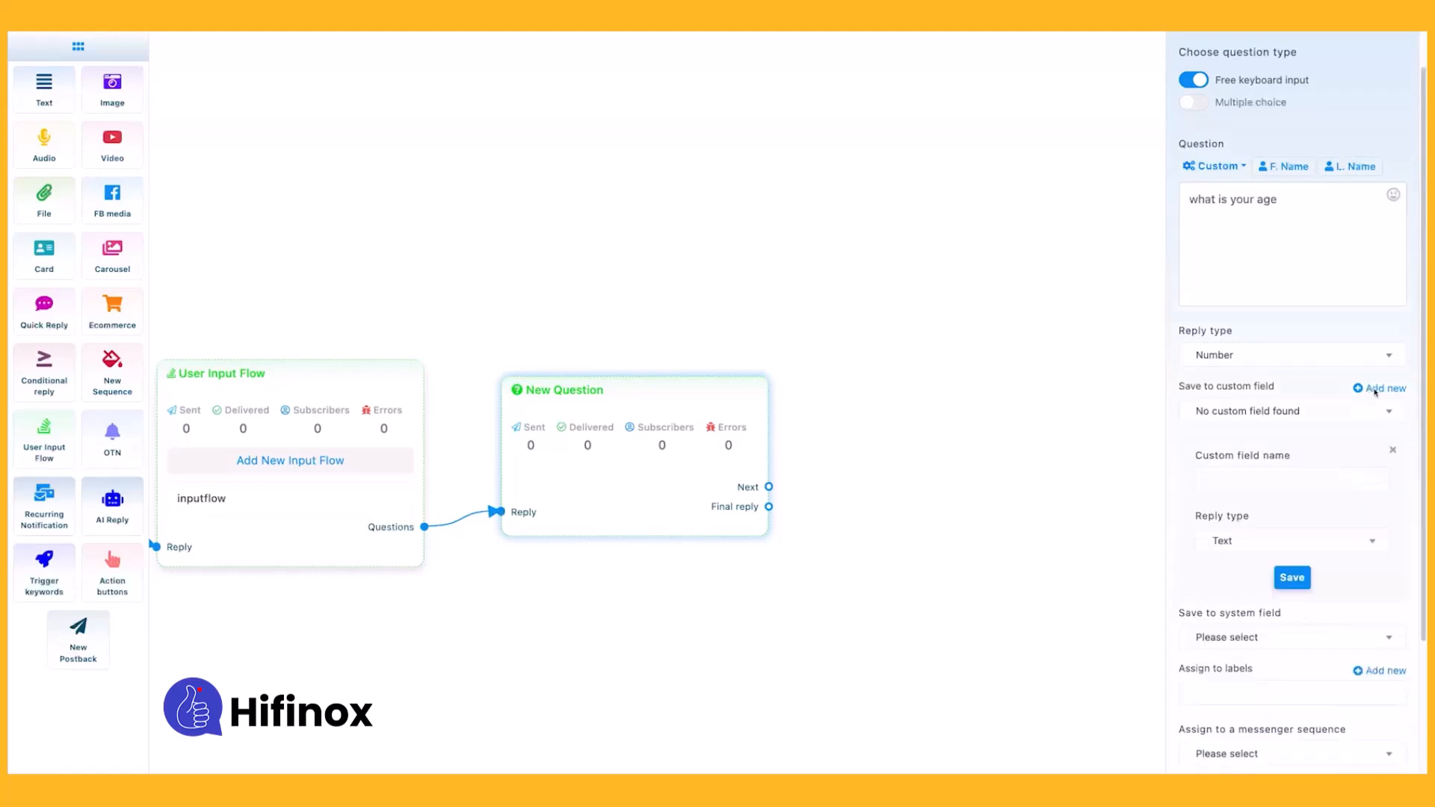
click(1248, 475)
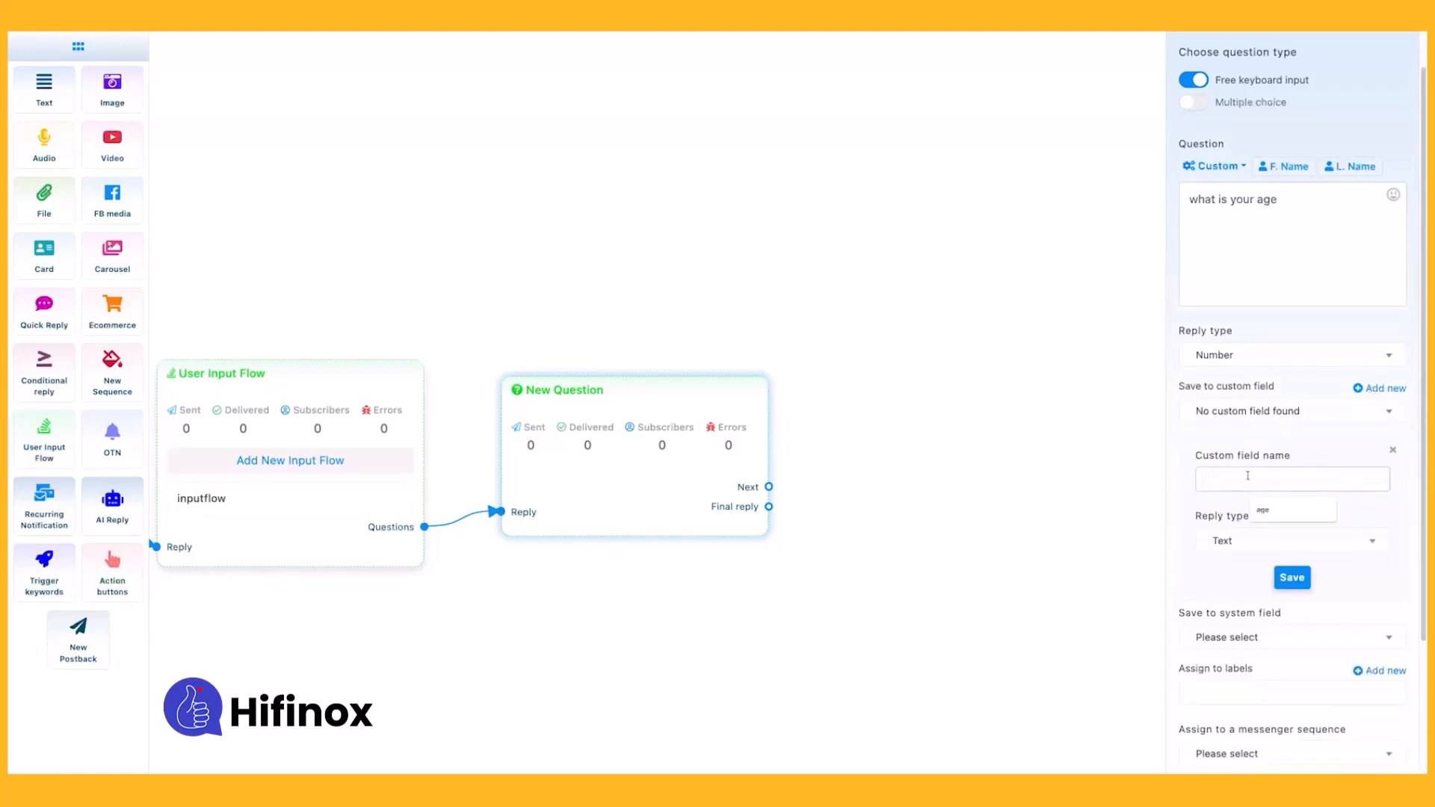
click(1263, 510)
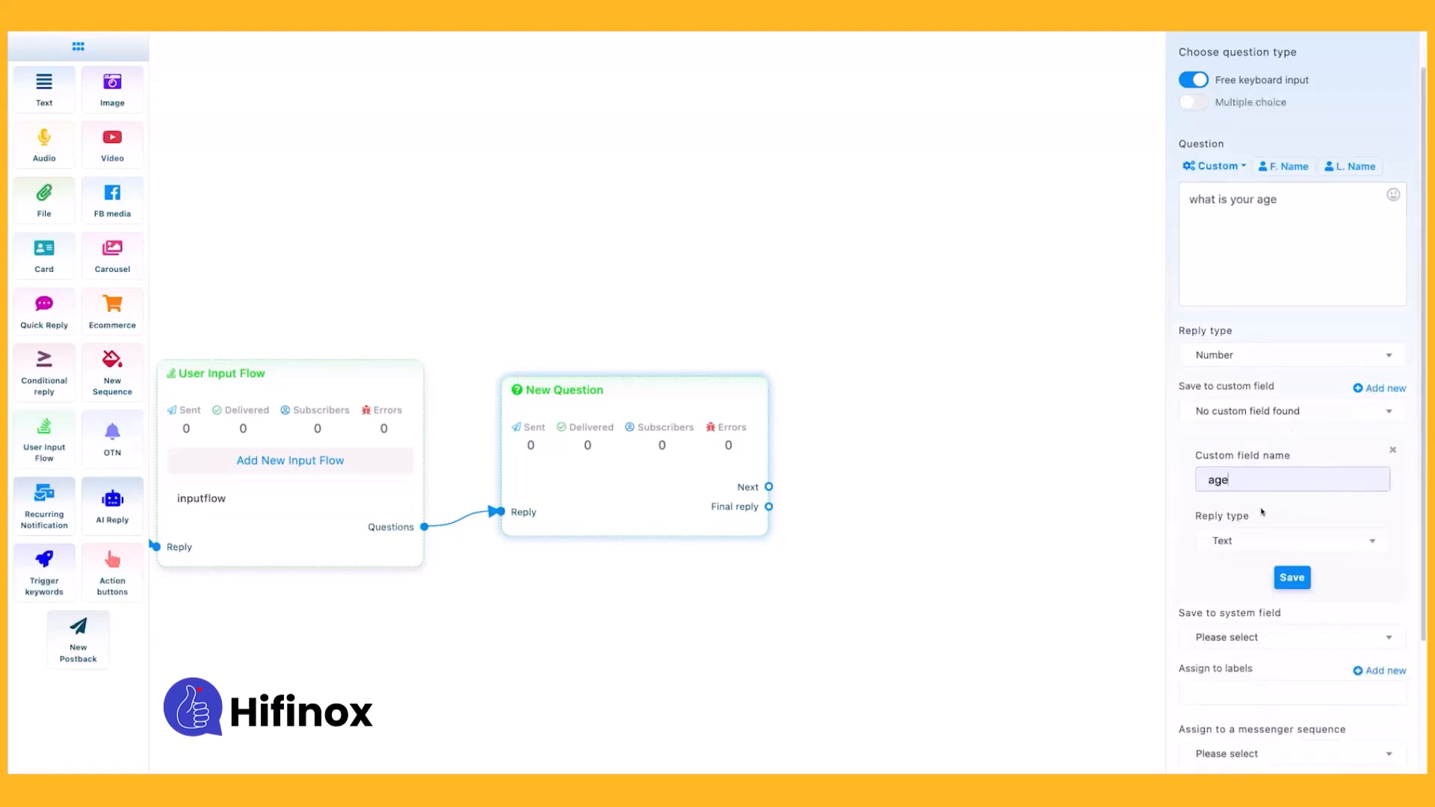
click(1239, 540)
click(1236, 719)
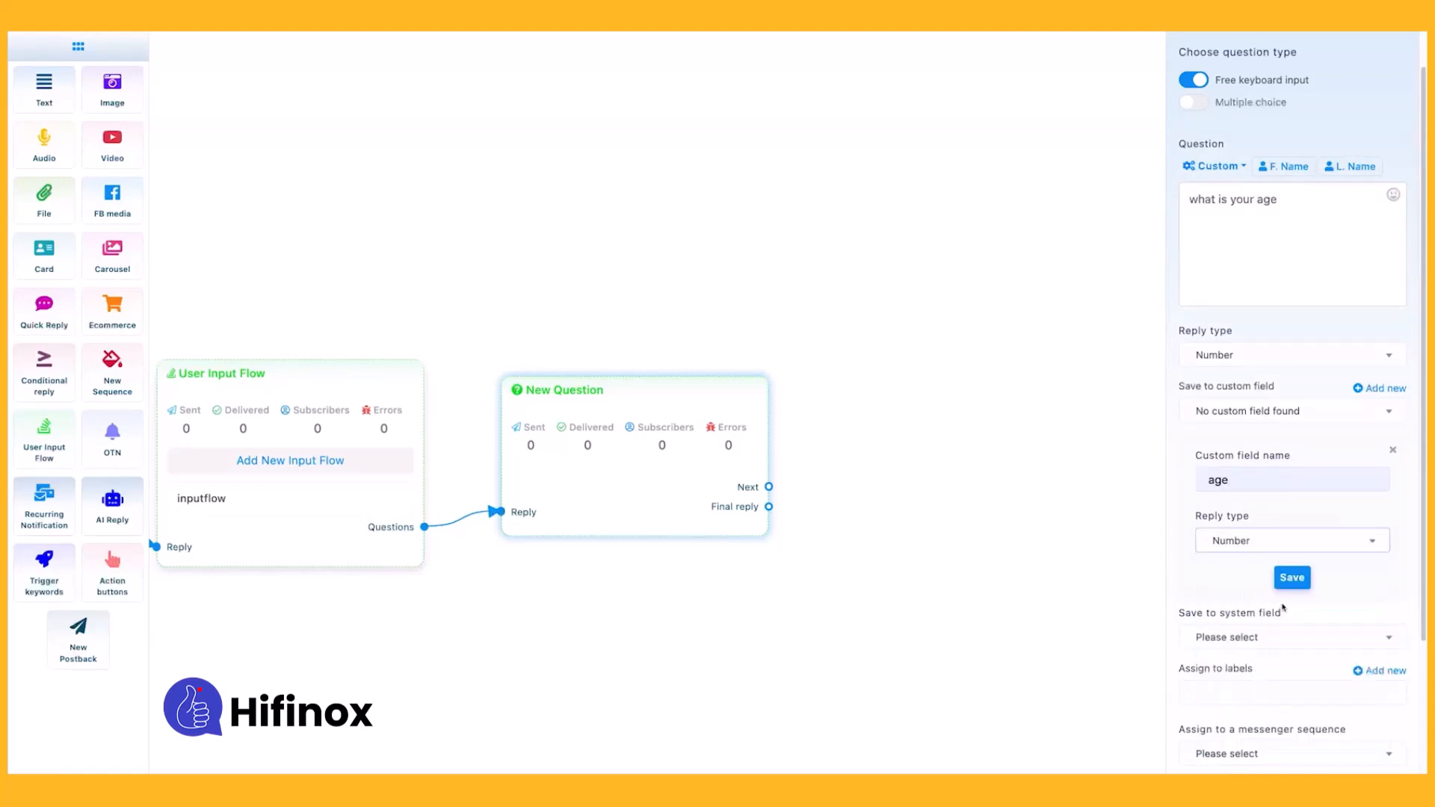
drag(1241, 480, 1196, 479)
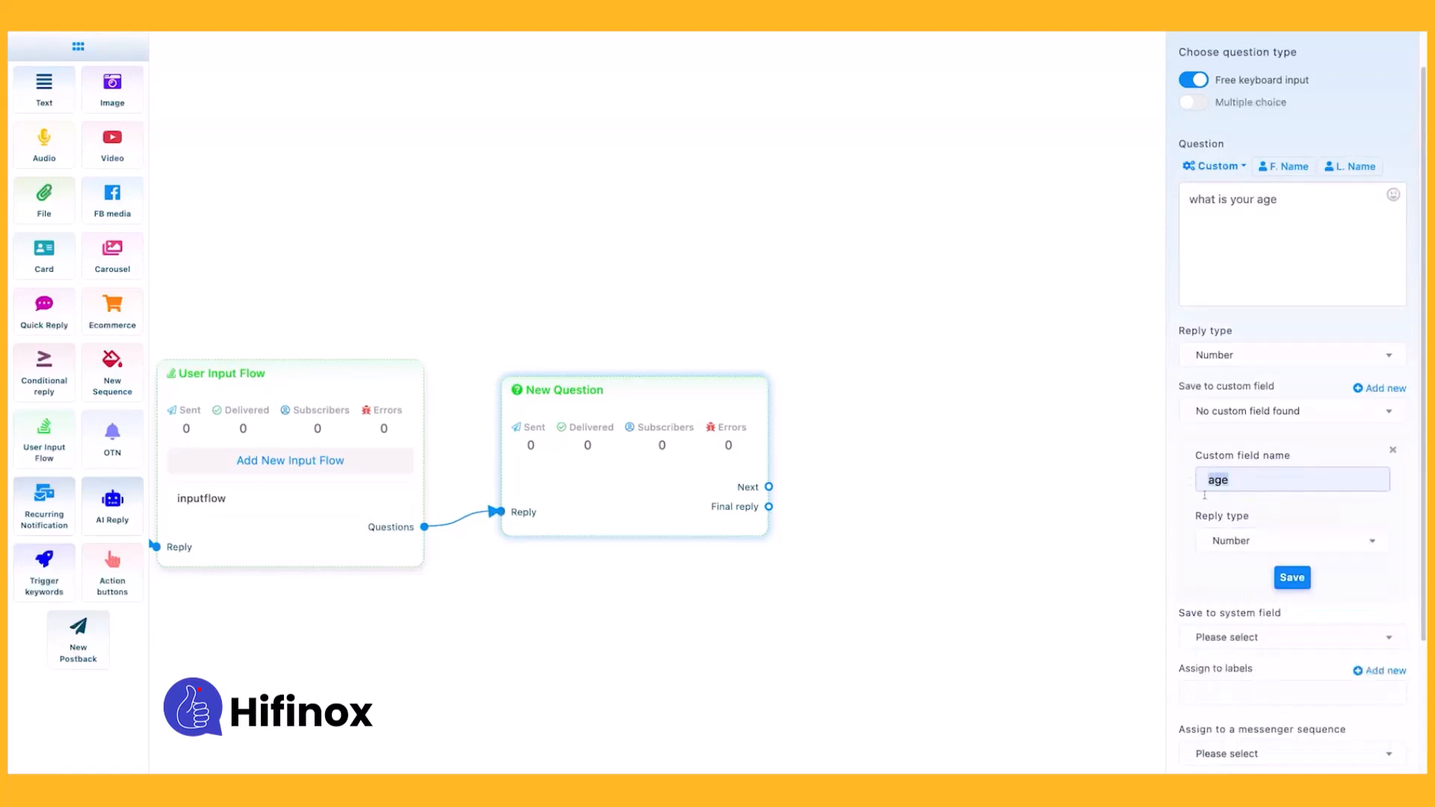
click(1239, 540)
click(1237, 718)
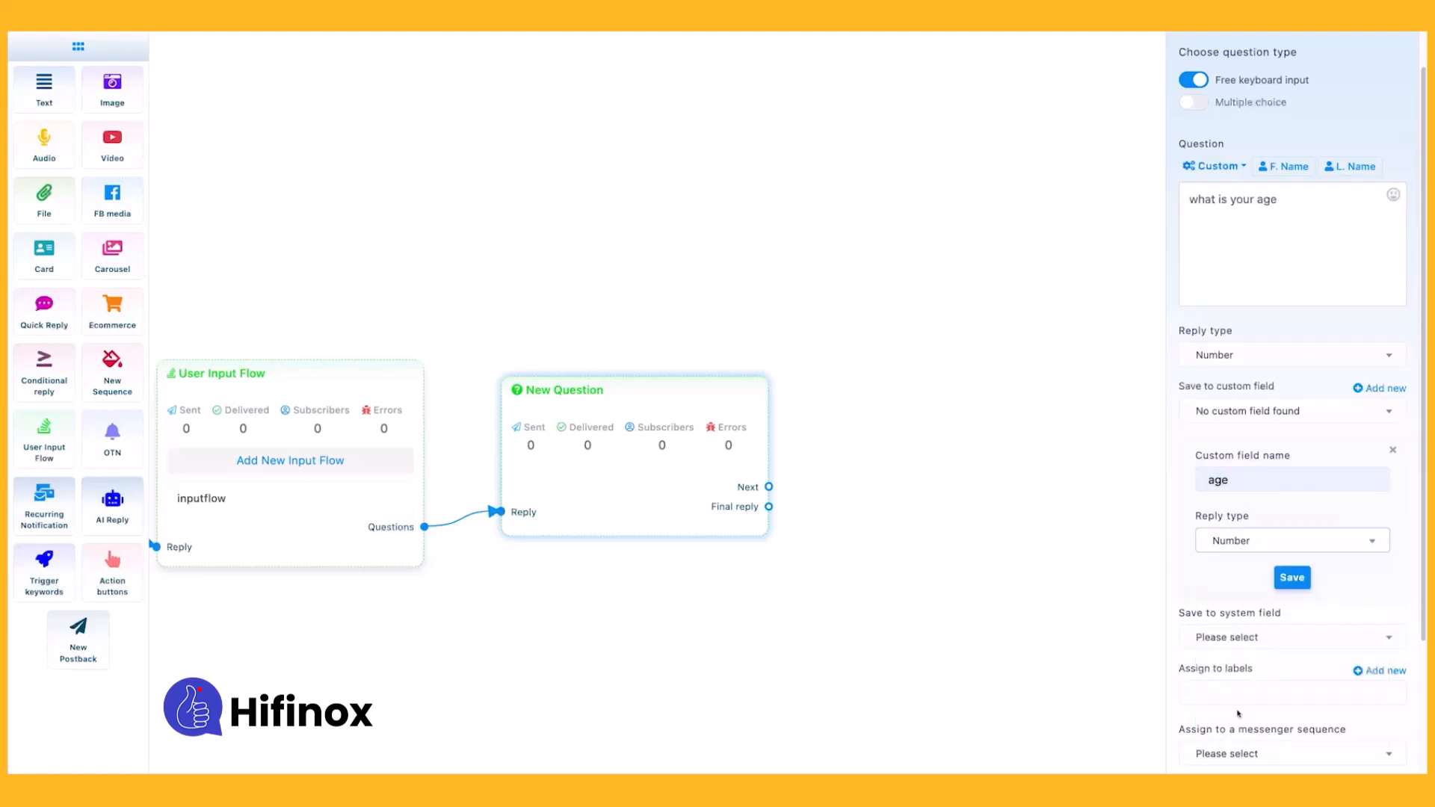
click(1293, 578)
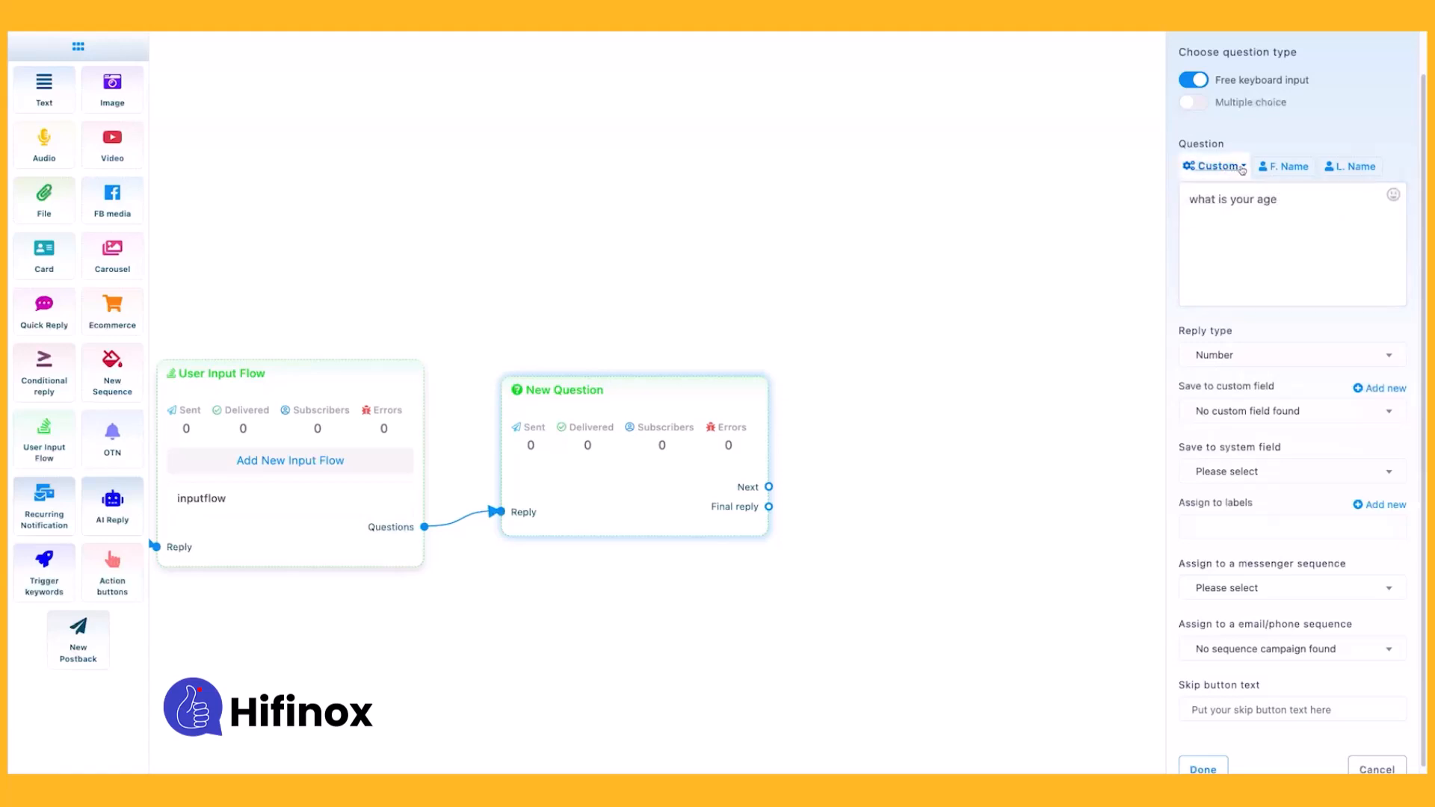
click(1269, 413)
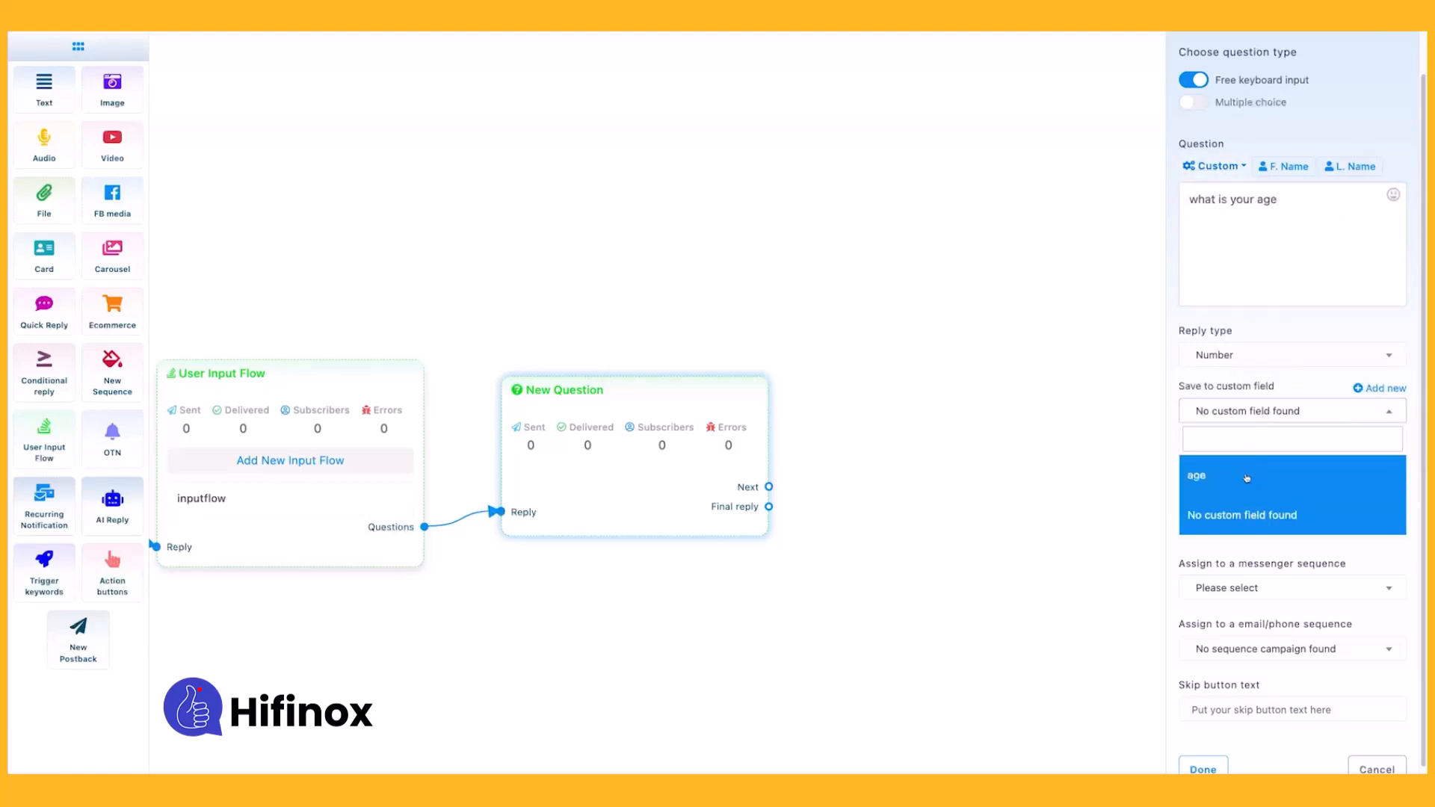
click(1247, 475)
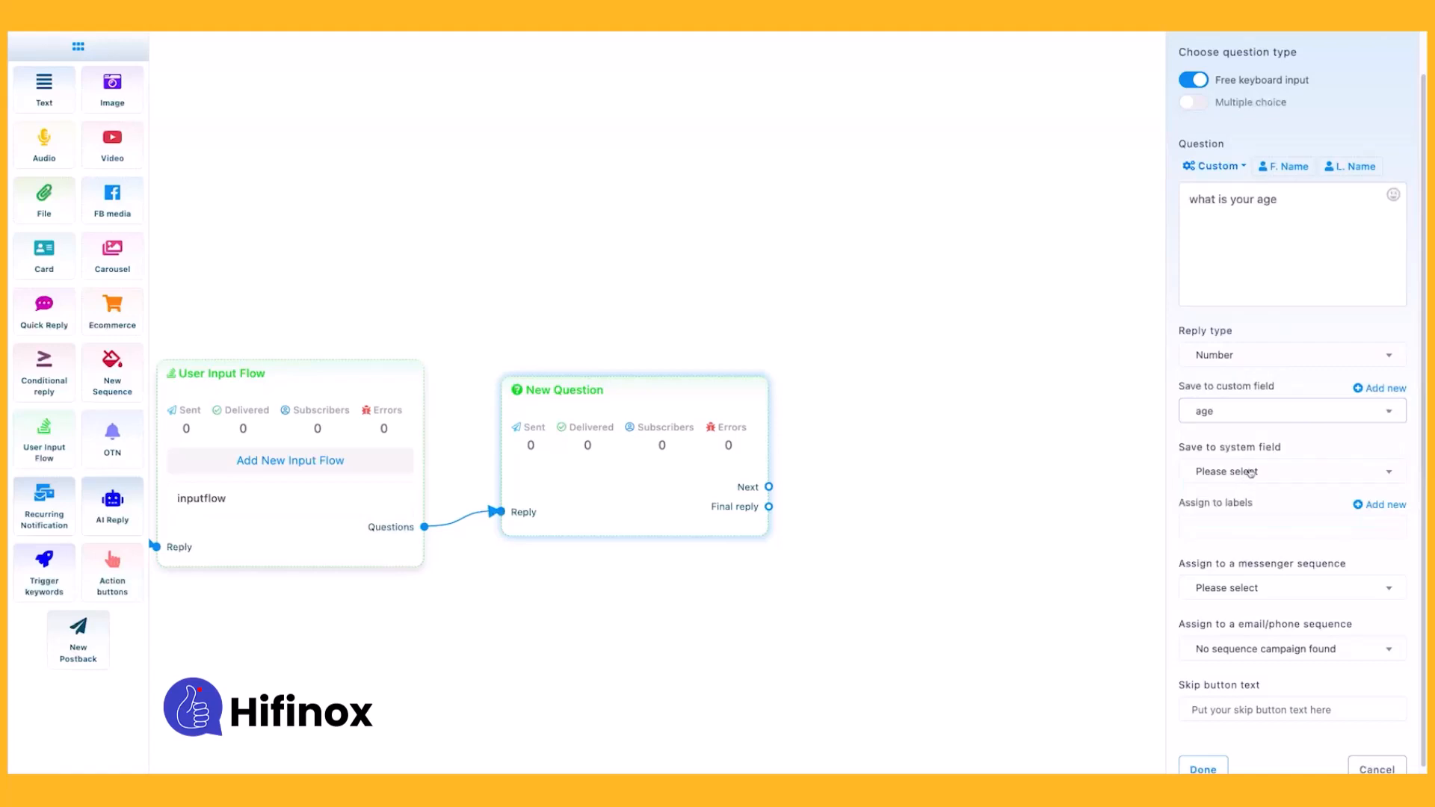
Assign the label "ig" to the age question's reply.
click(1250, 531)
click(1249, 529)
click(1250, 519)
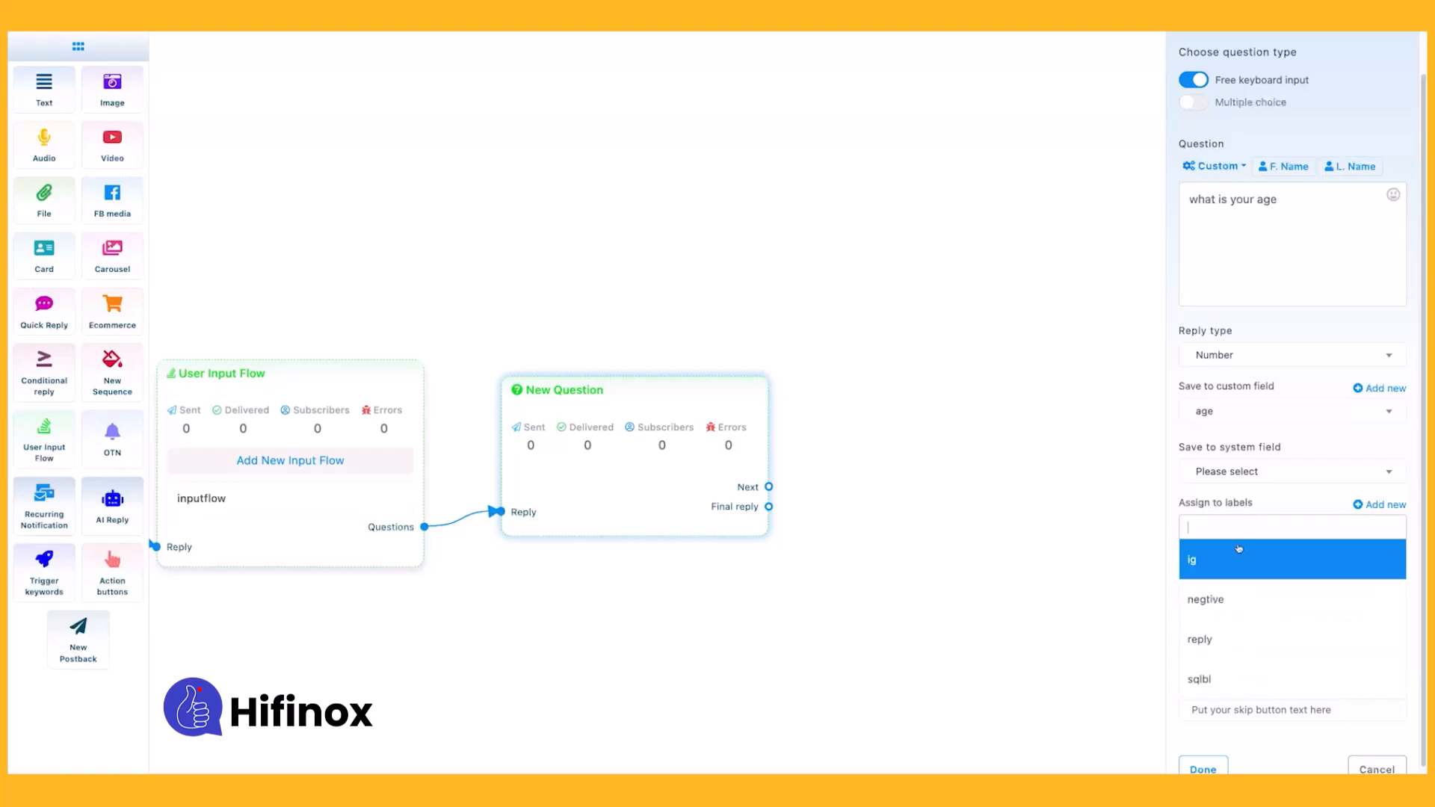
click(1241, 548)
scroll(1239, 581, down, 1)
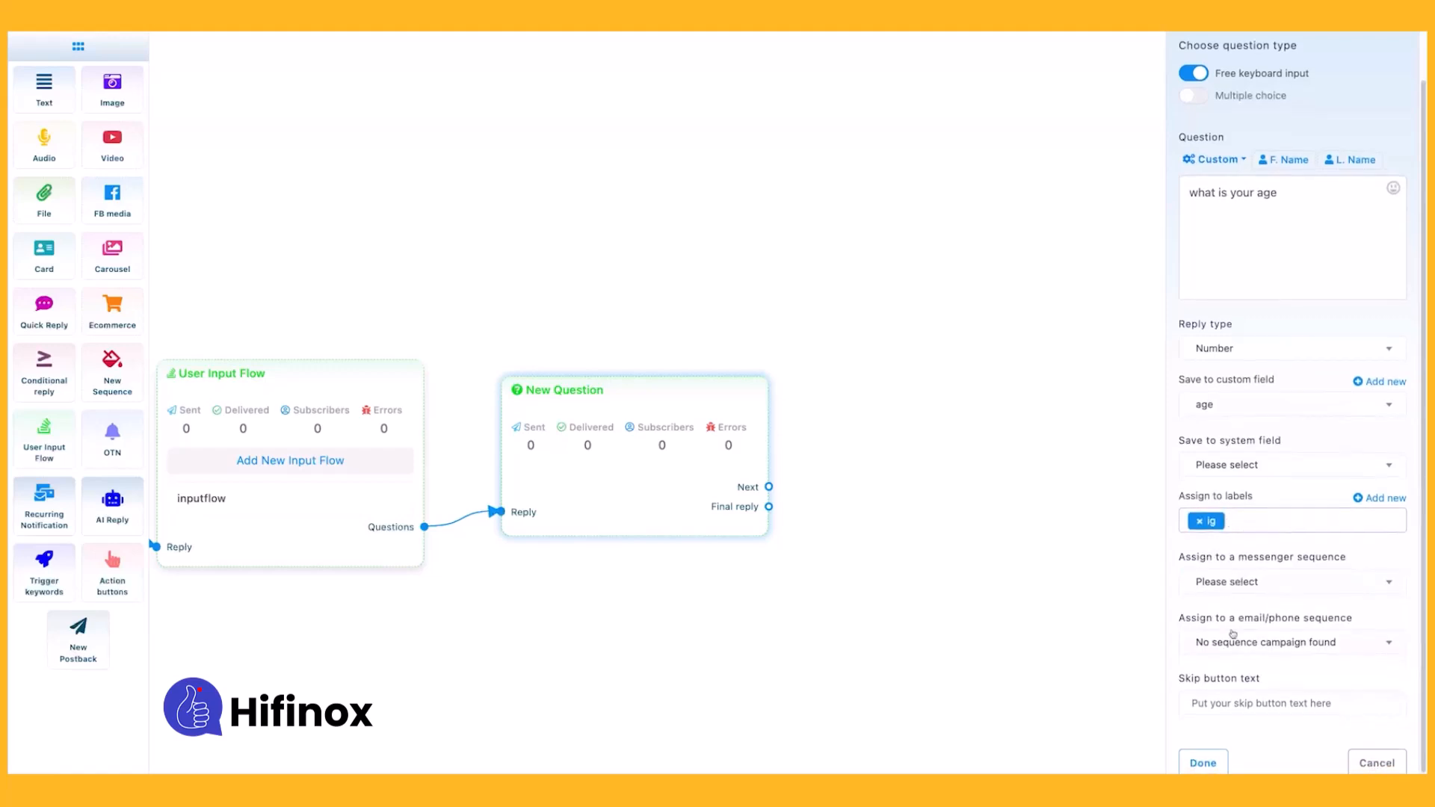
Check the age question's sequence and skip button settings without filling them in, and save the question.
click(1224, 585)
click(1224, 585)
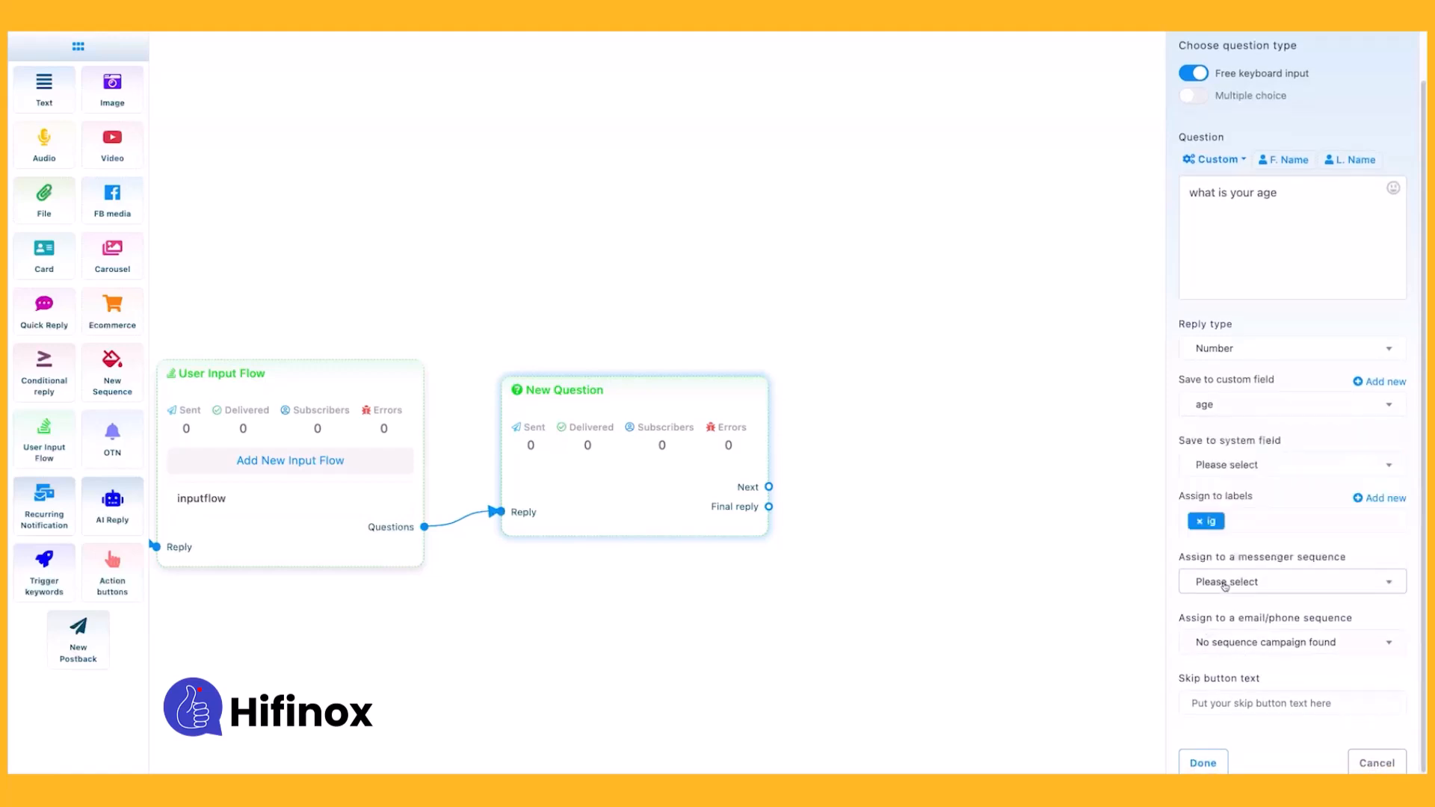
click(1234, 640)
click(1235, 640)
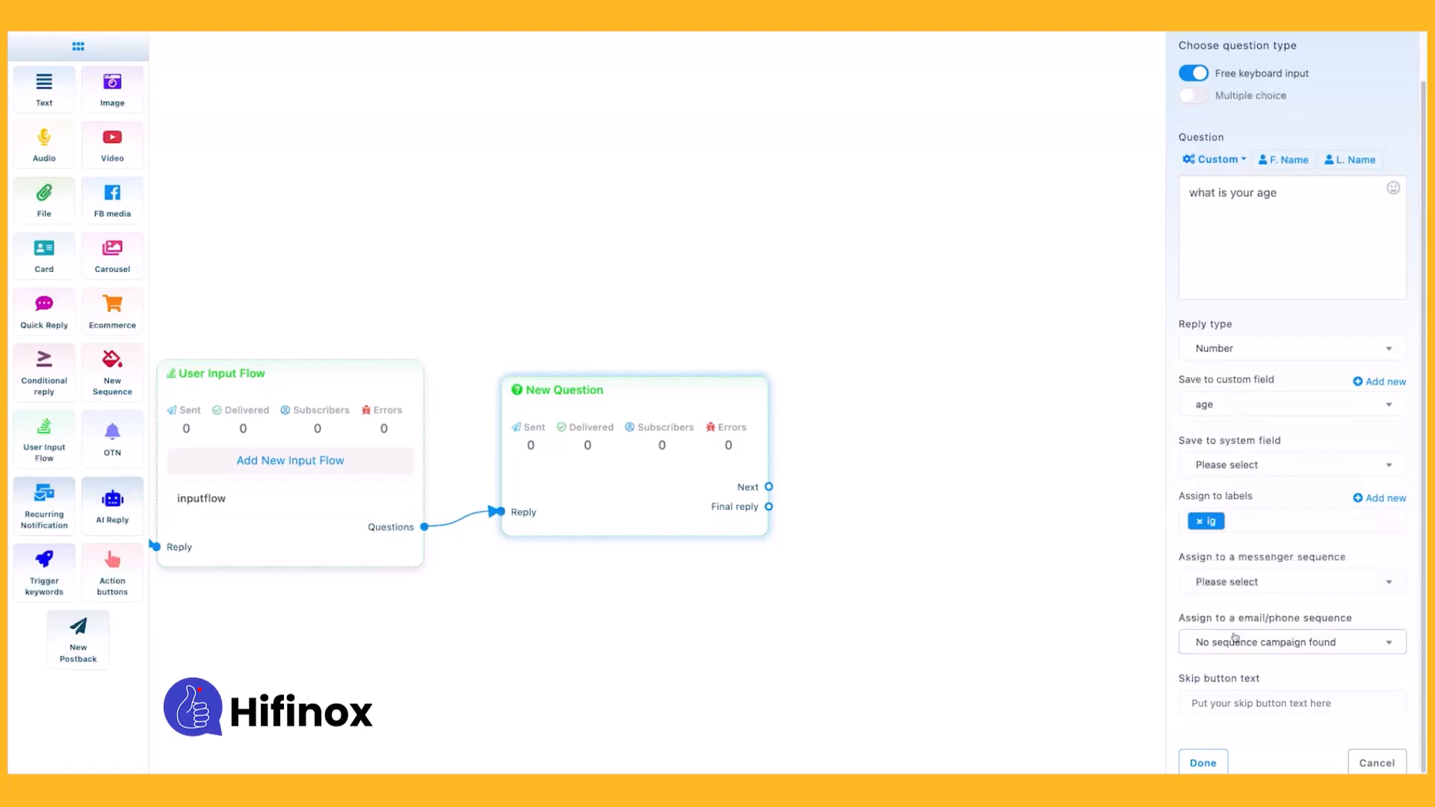
click(1209, 702)
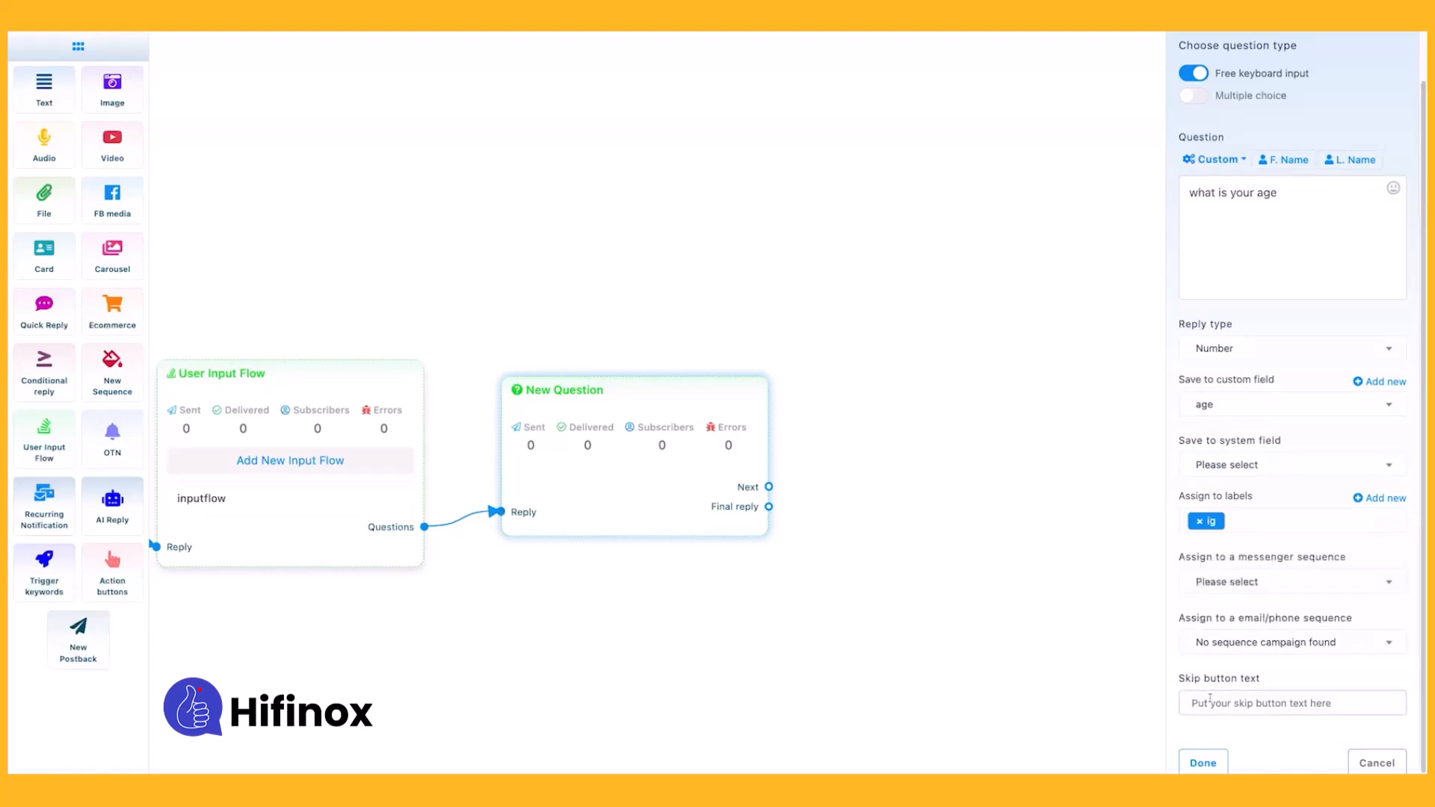
click(1201, 761)
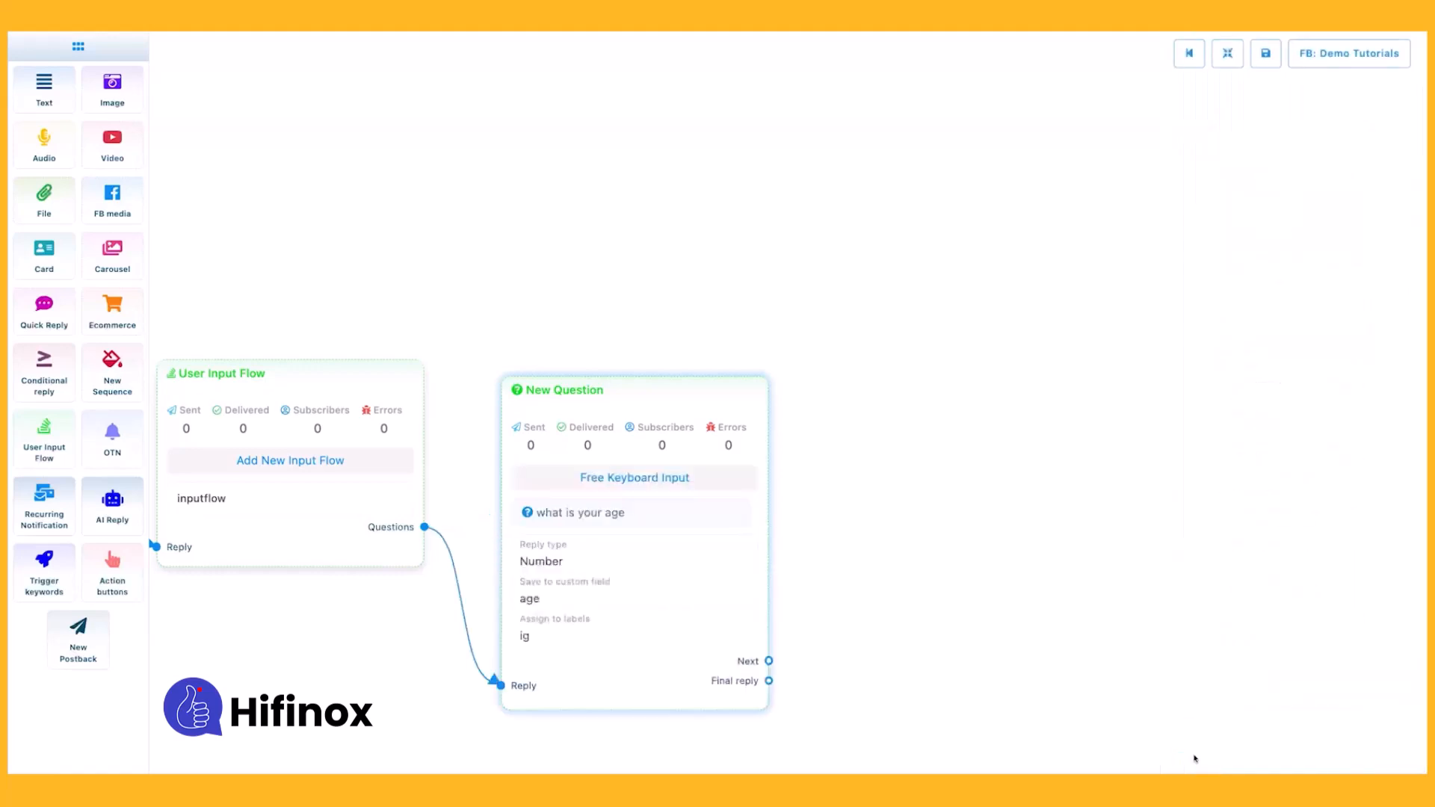
Add a second New Question connected to the age question's Next output and set its type to Multiple choice.
drag(753, 633, 928, 412)
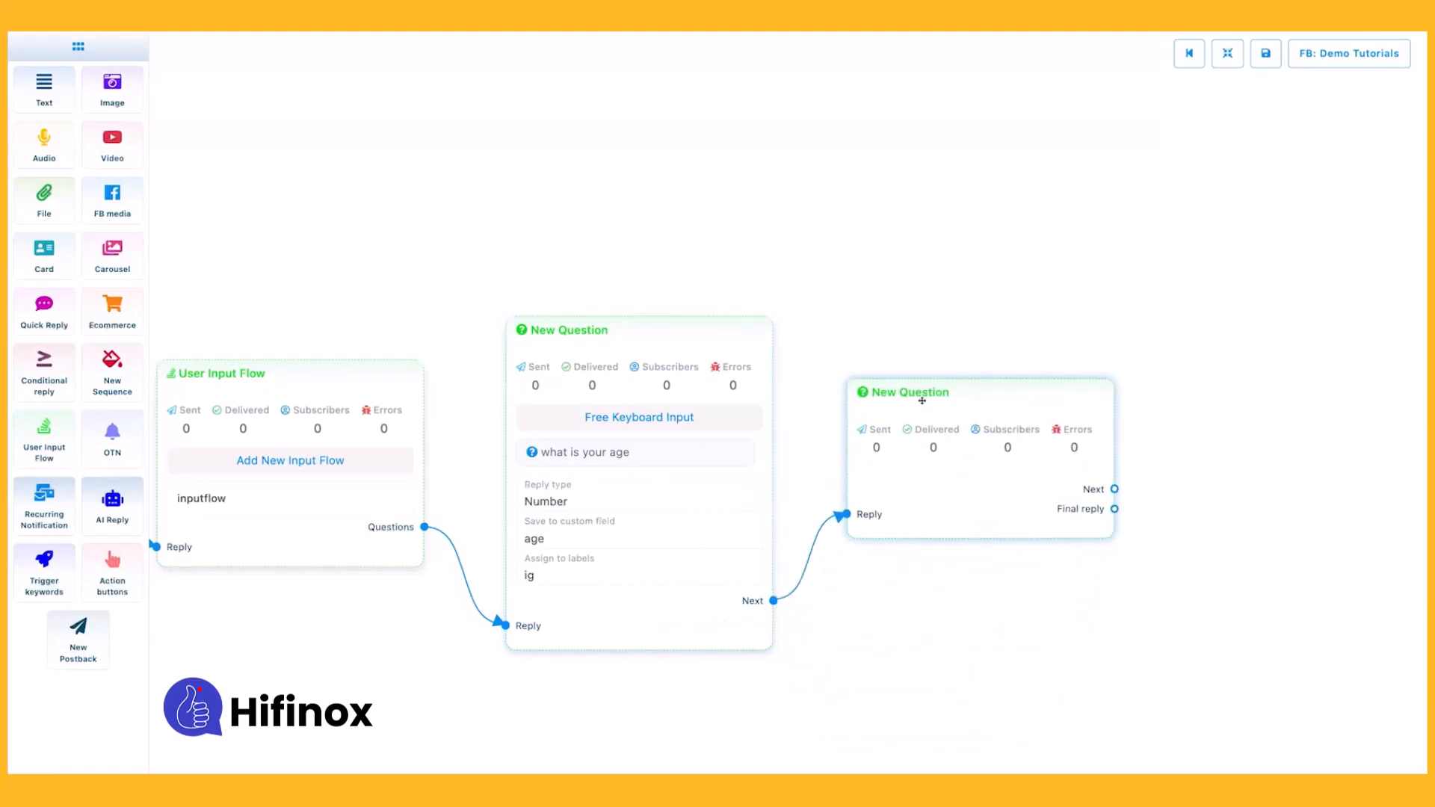
double_click(929, 412)
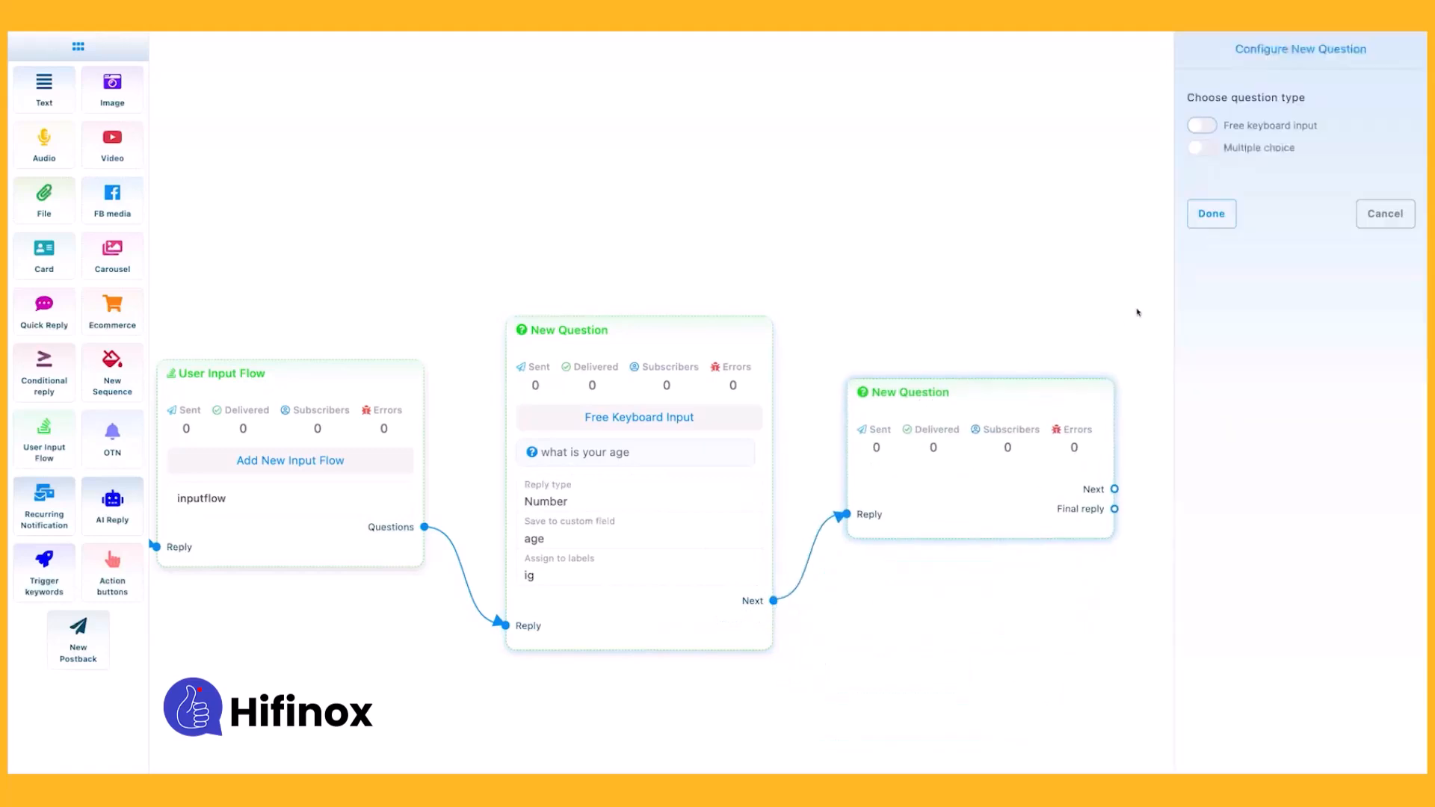
click(1194, 148)
Enter the question "type of blood" with the answer options "O+" and "O-".
click(1242, 253)
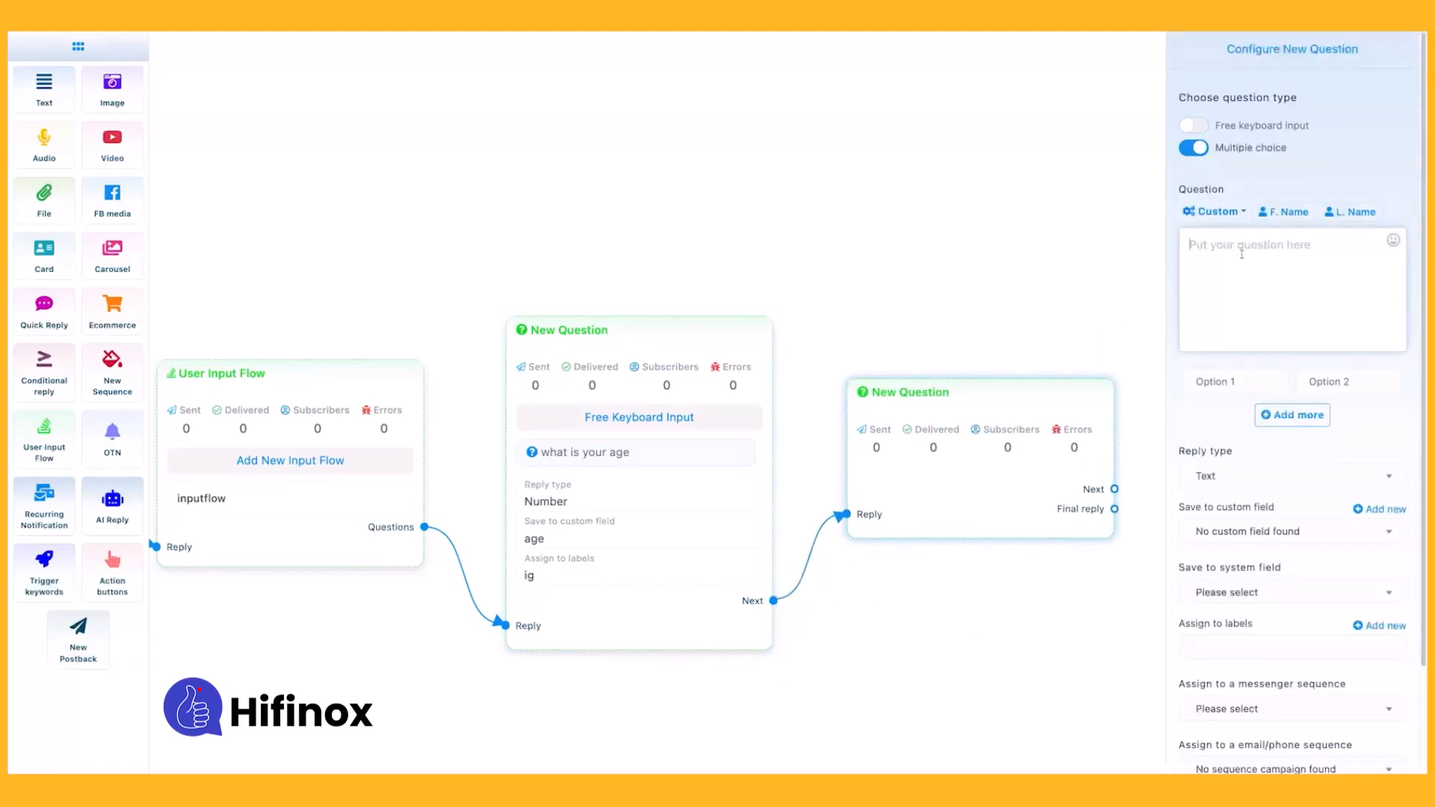
text(type of blood)
key(ctrl+a)
click(1213, 381)
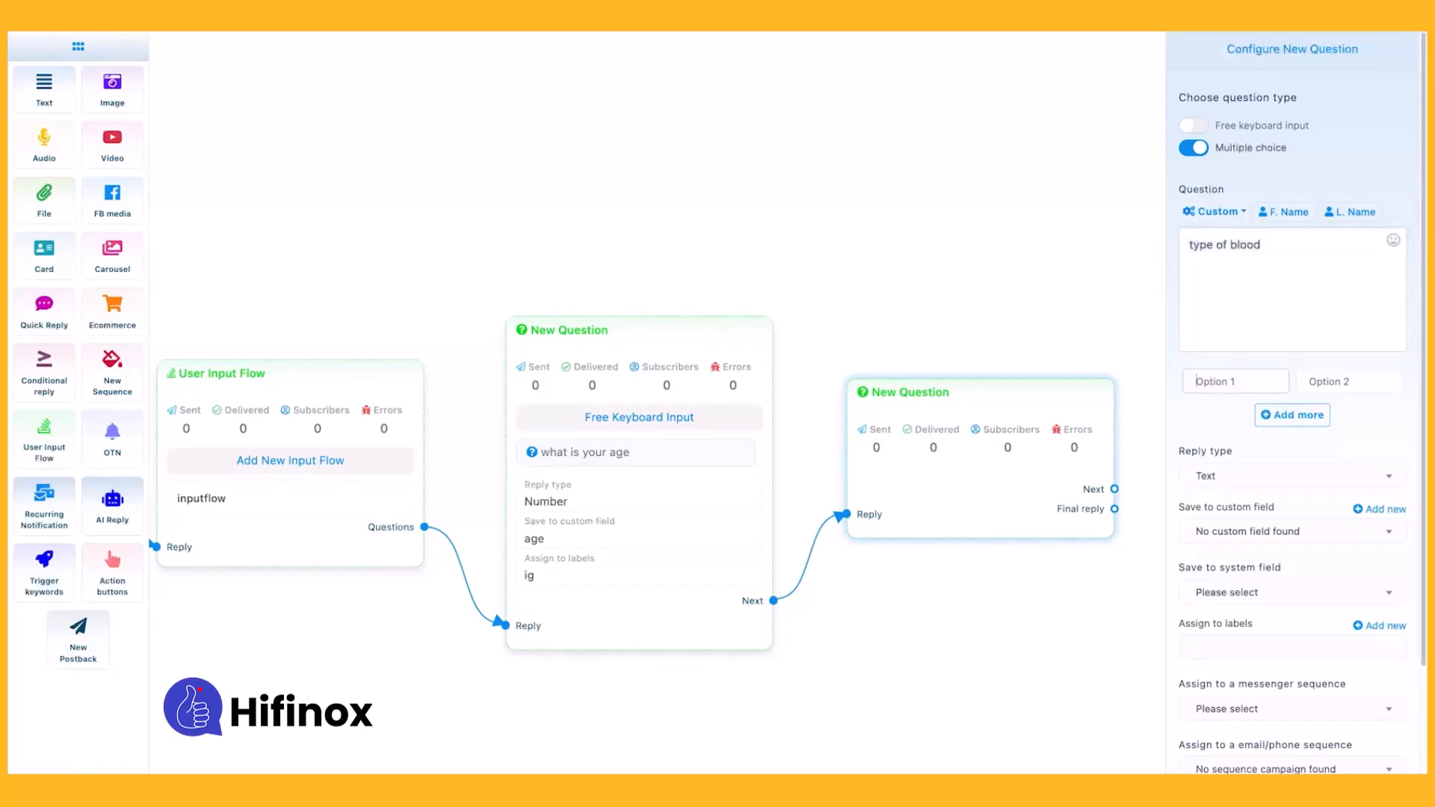
text(O+)
click(1348, 381)
text(O-)
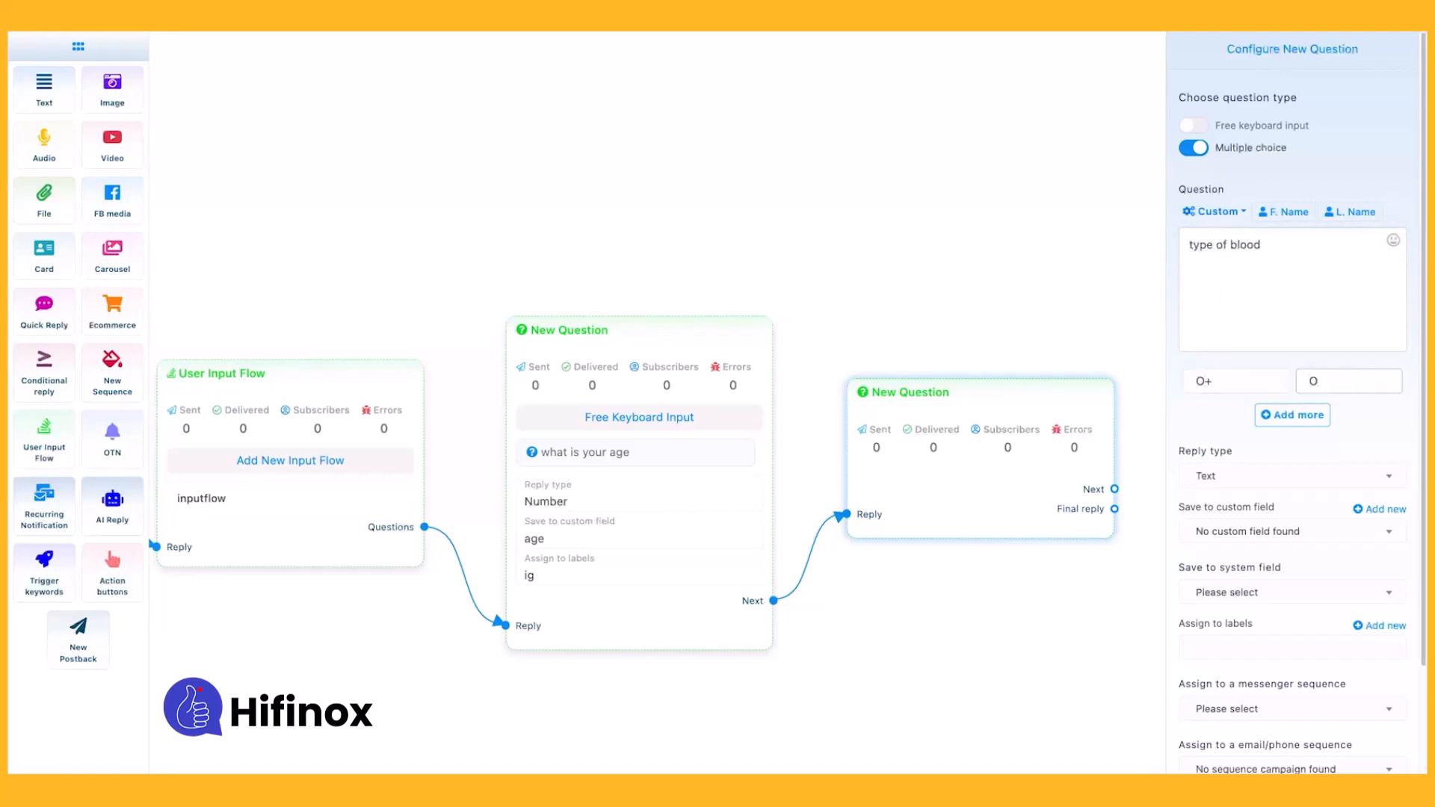
key(ctrl+a)
Set the blood type question's reply type to Text.
click(1190, 481)
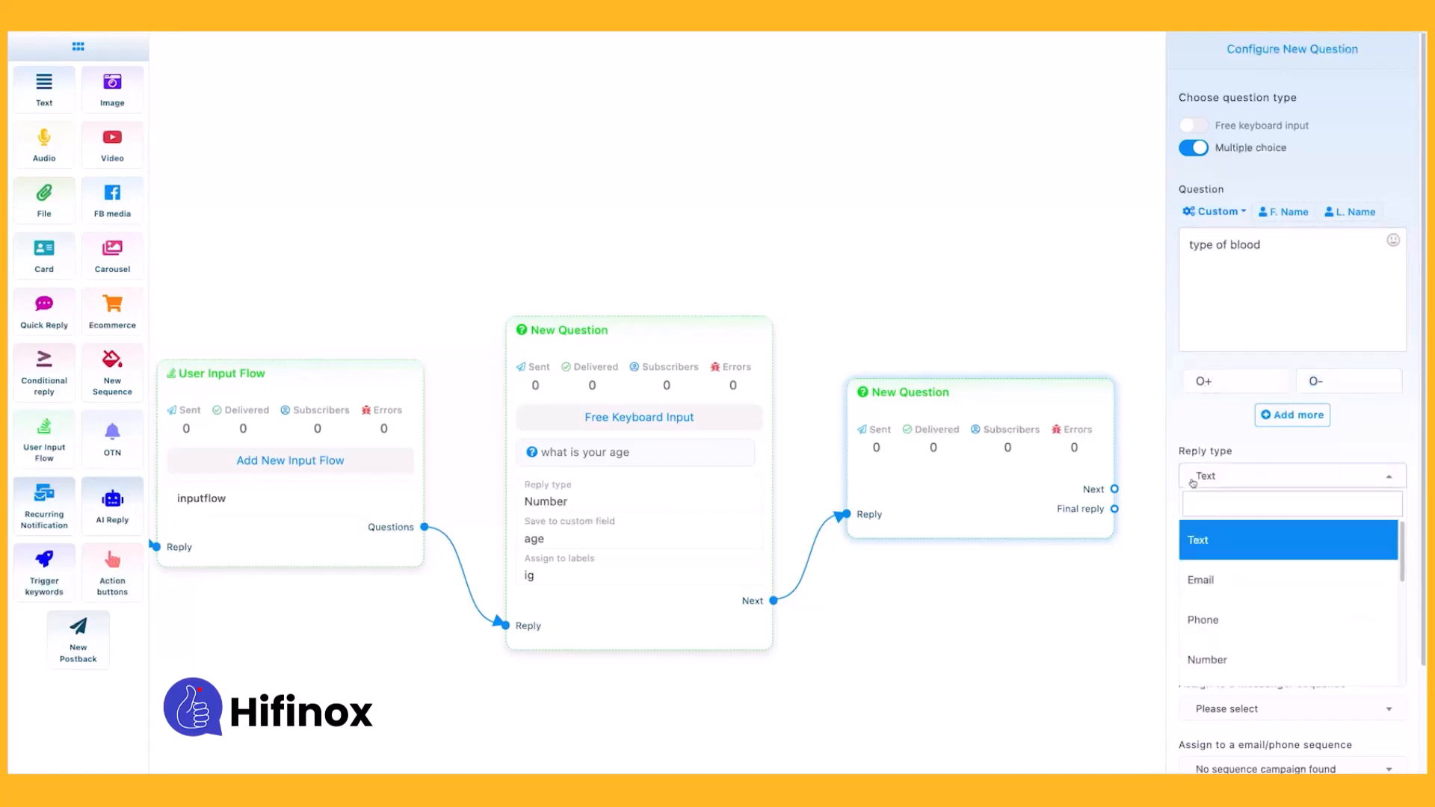
click(1190, 481)
scroll(1232, 494, down, 1)
click(1240, 452)
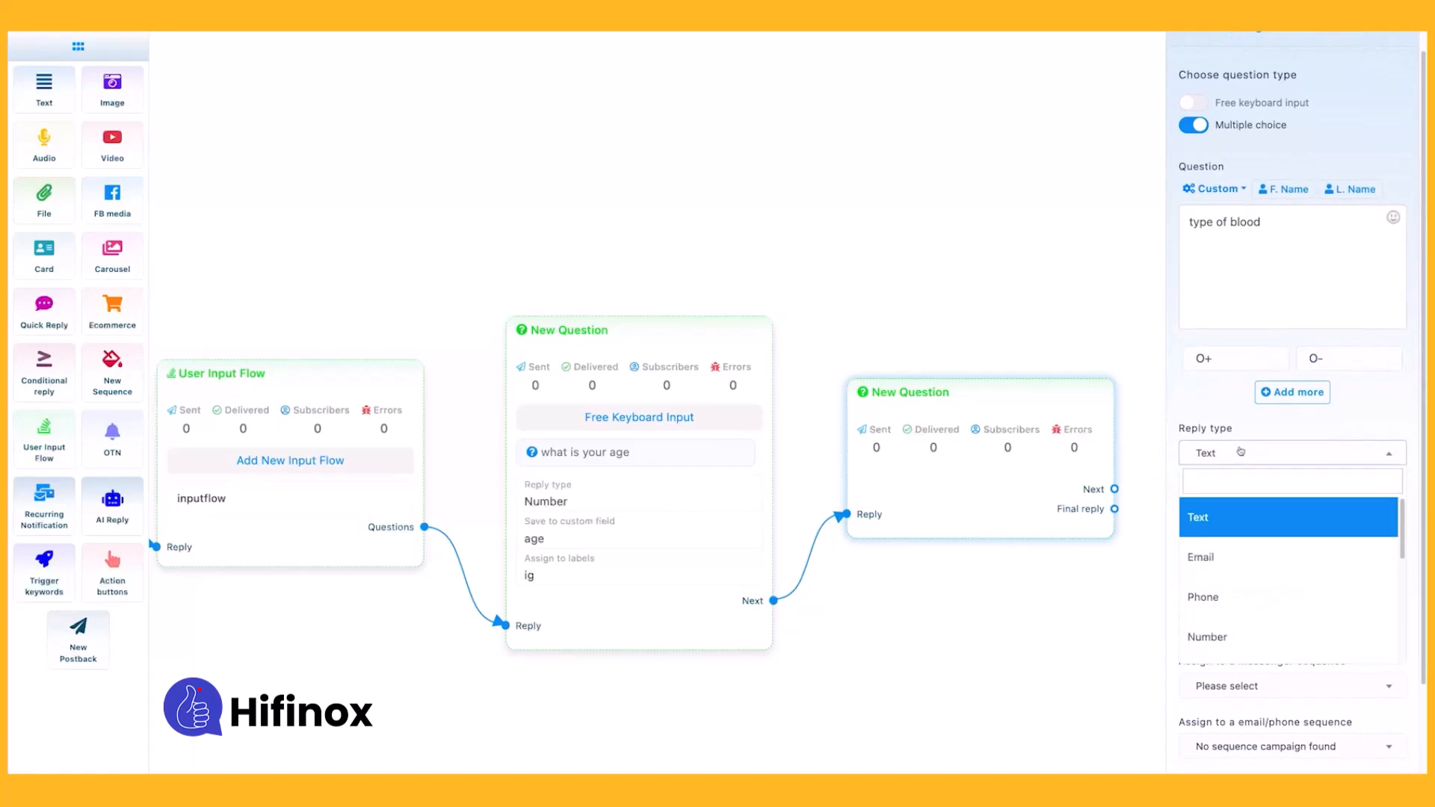
click(1224, 533)
Create a custom field named "blood type" with reply type Text from the second question's settings.
click(1365, 489)
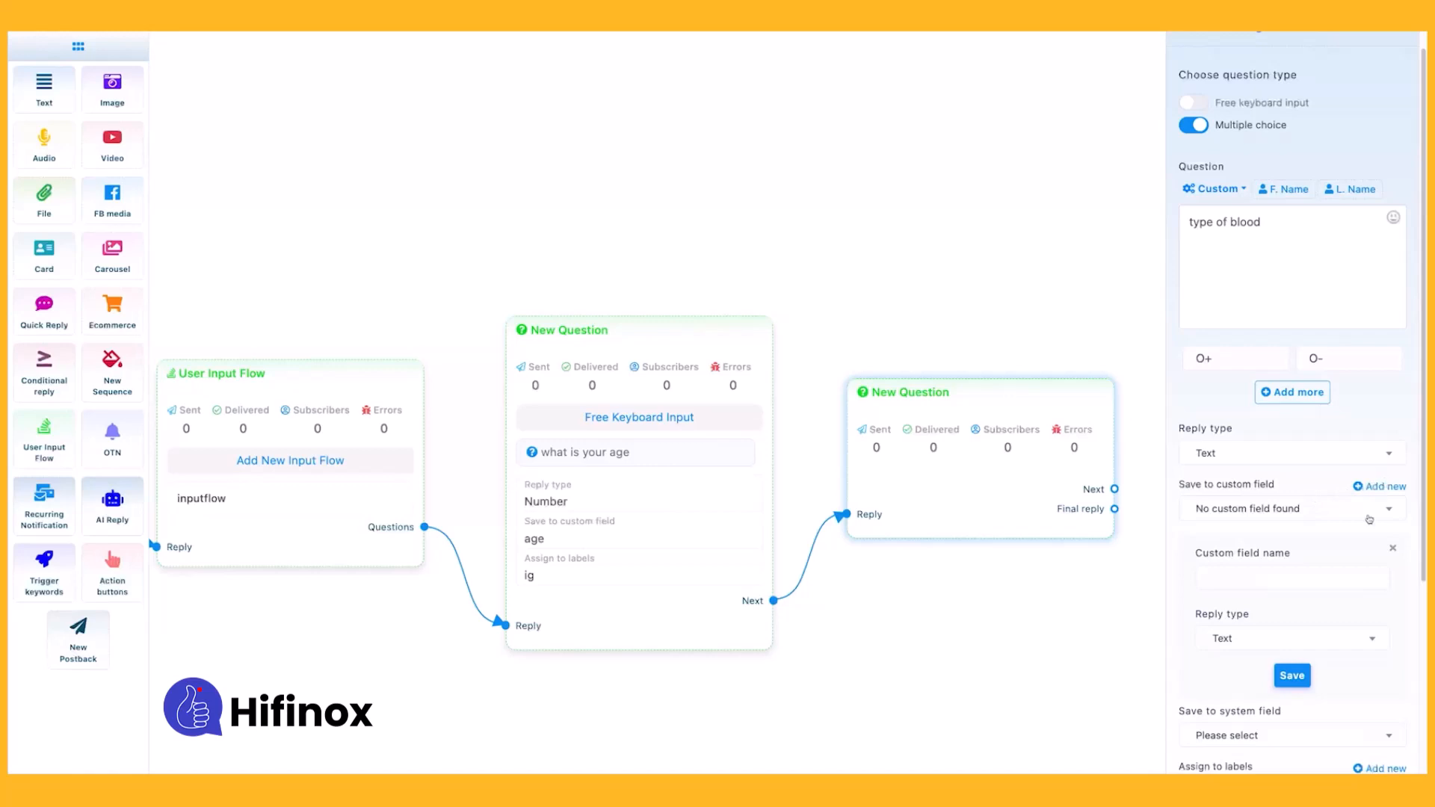
scroll(1293, 524, down, 1)
click(1258, 579)
text(blood type)
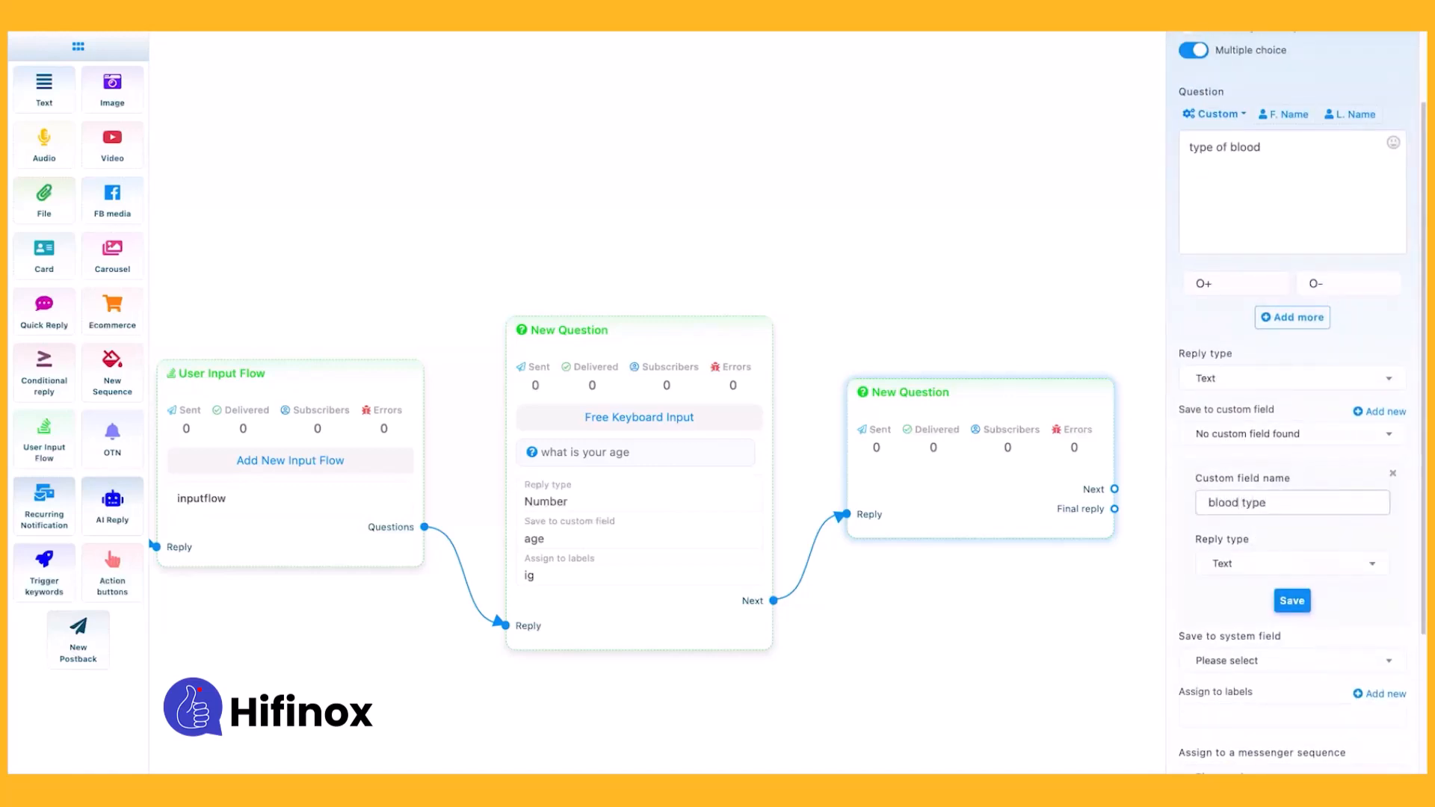
click(1292, 600)
Assign the label "ig" and the skip button text "skip" to the blood type question and save it.
click(1241, 514)
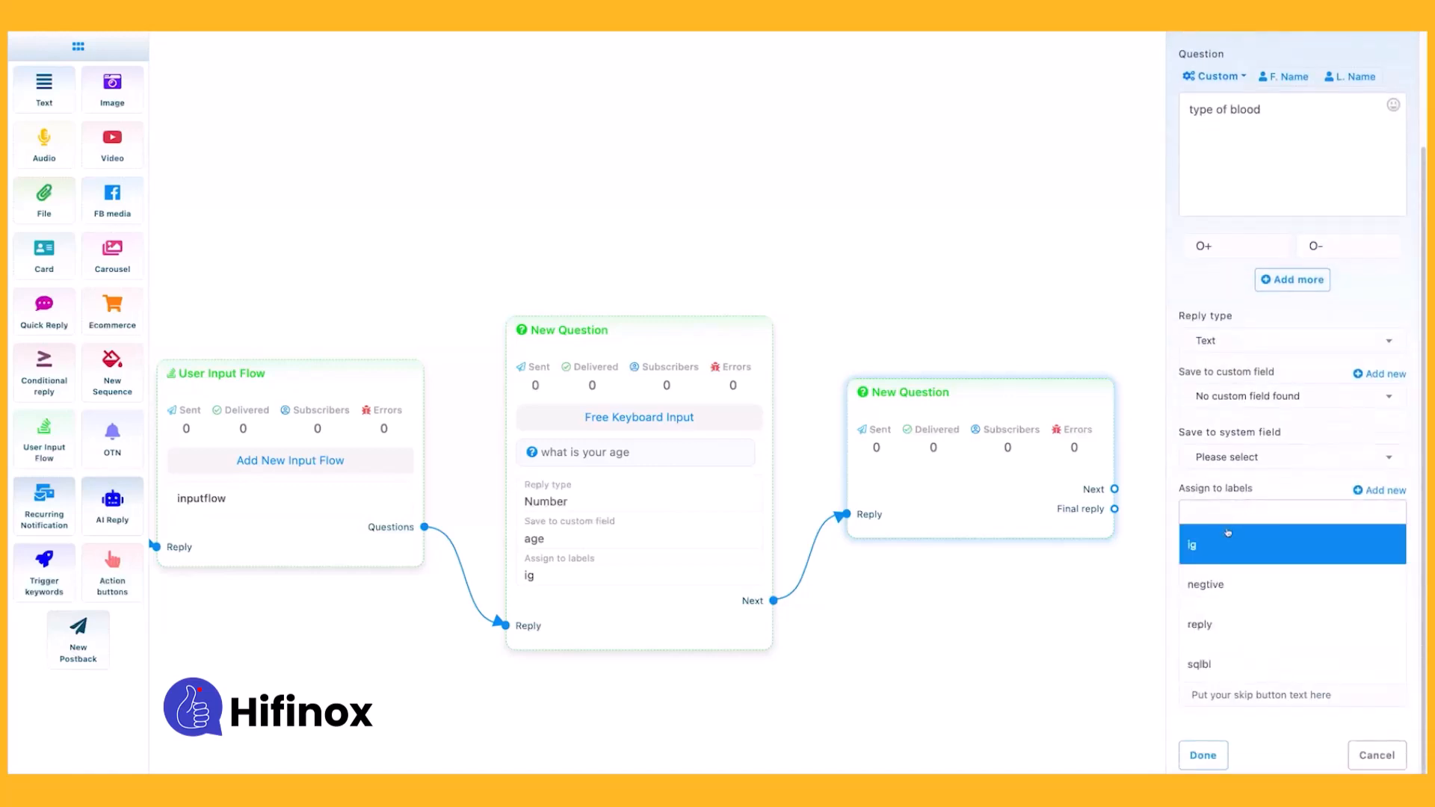
click(1234, 550)
click(1227, 694)
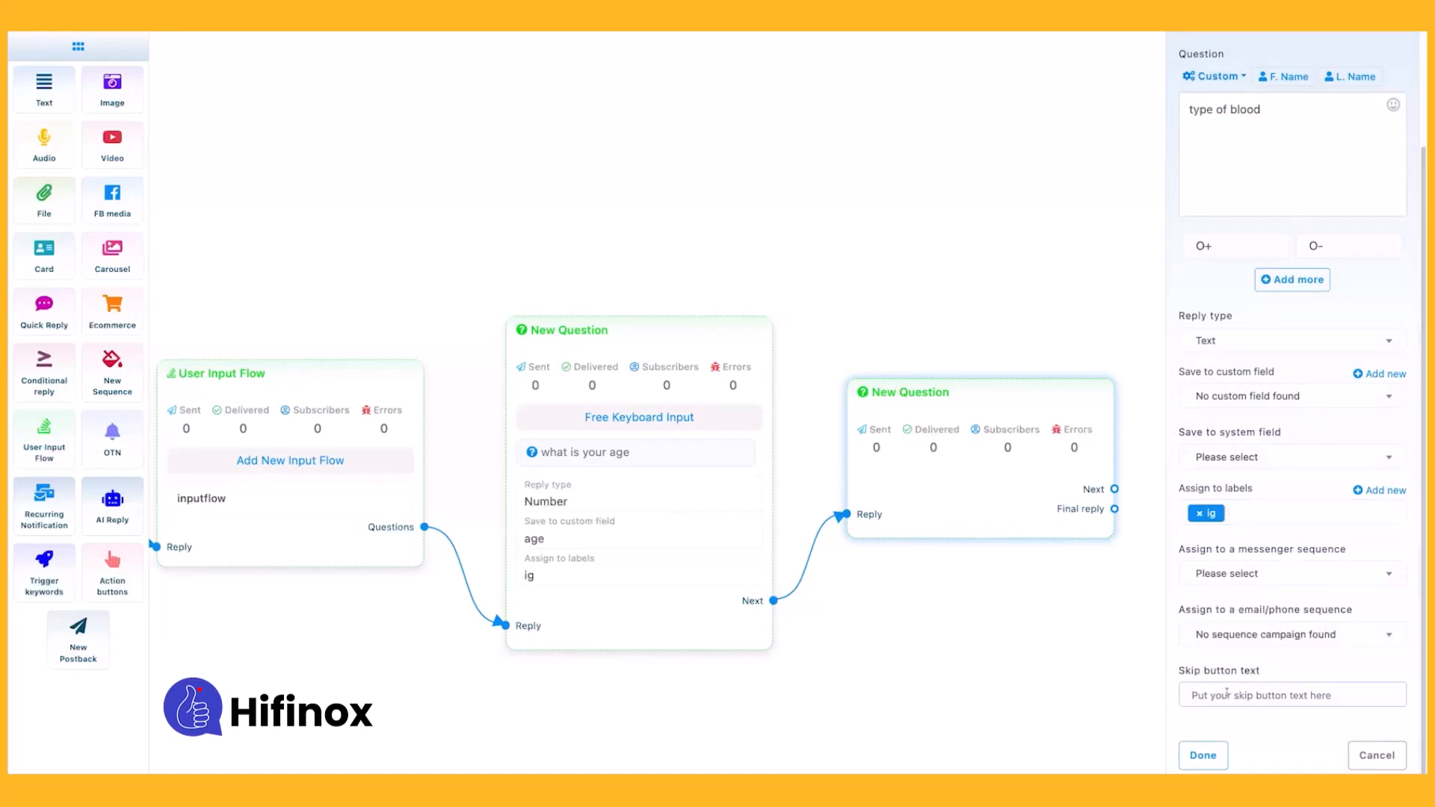
text(skip)
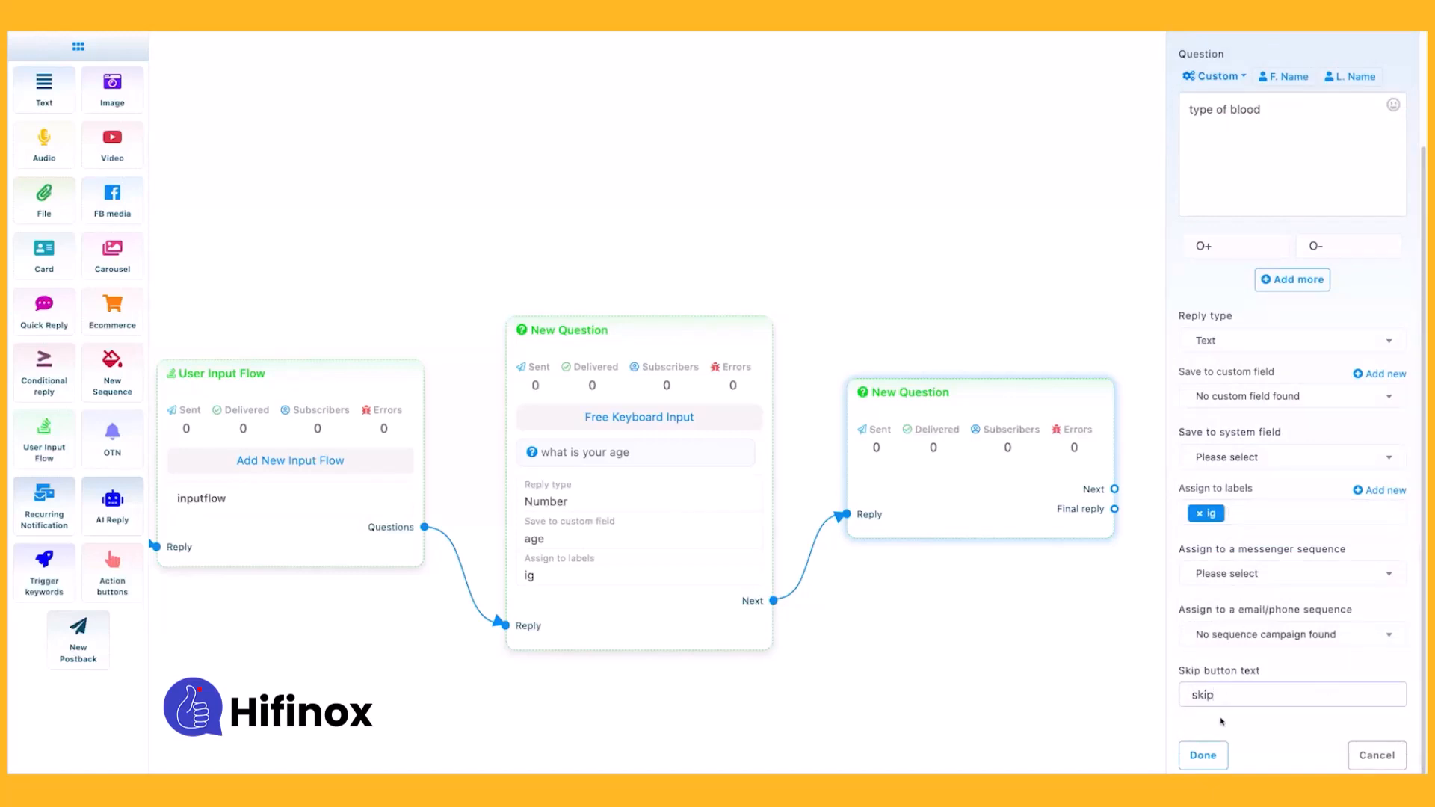
click(1203, 755)
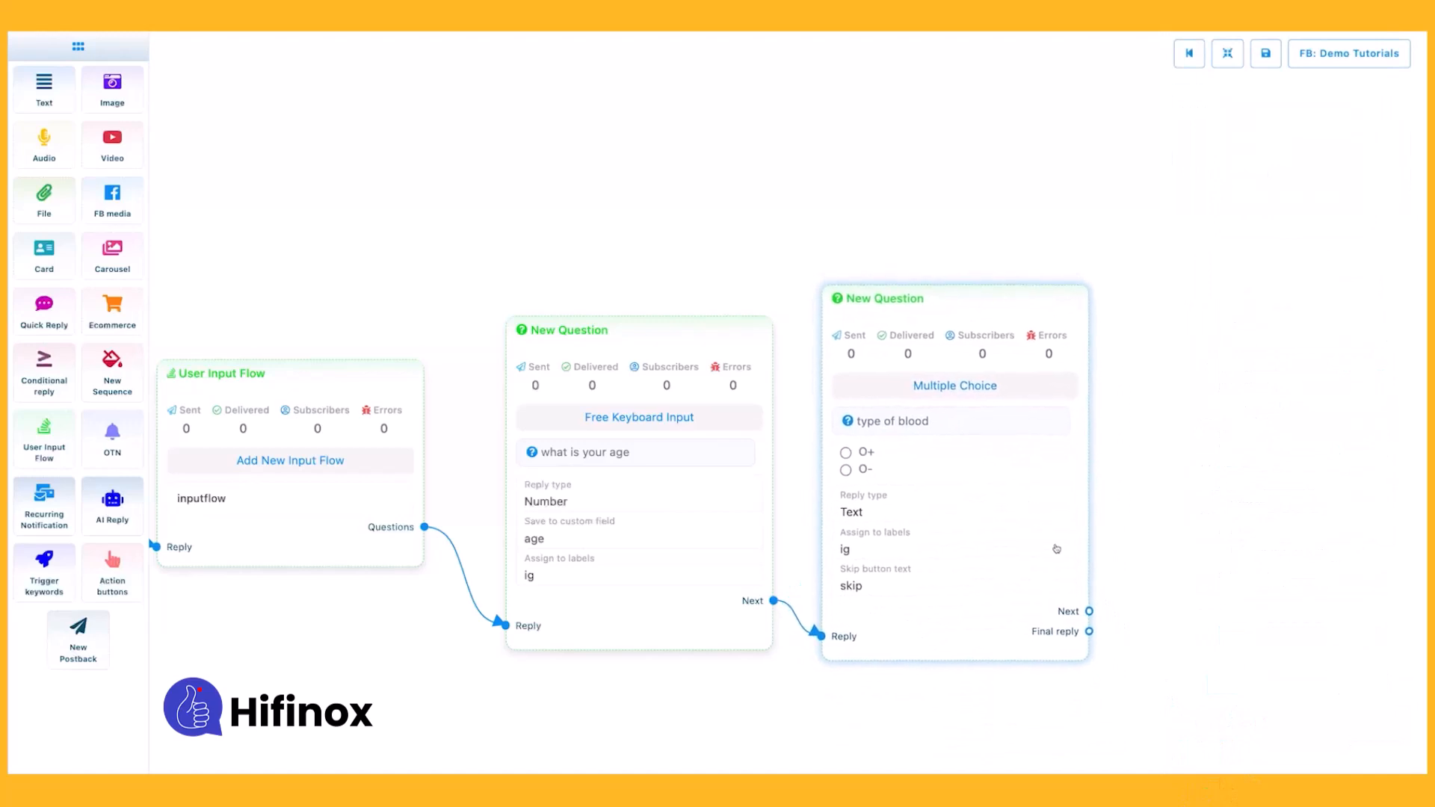
Attach a New Postback to the blood type question's Final reply output and title it "flowpostback".
drag(1089, 611, 1203, 507)
drag(1209, 410, 880, 412)
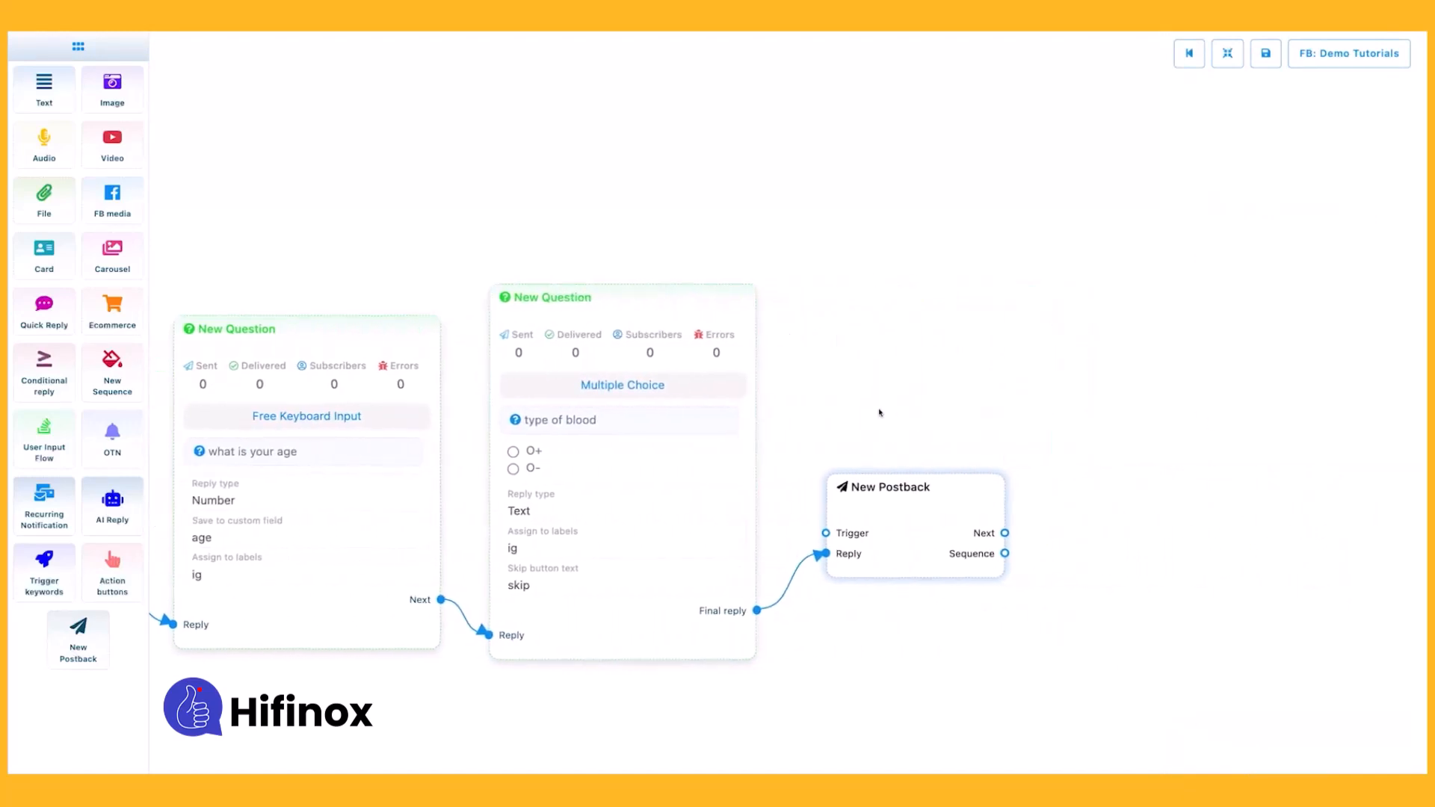
double_click(917, 533)
text(f)
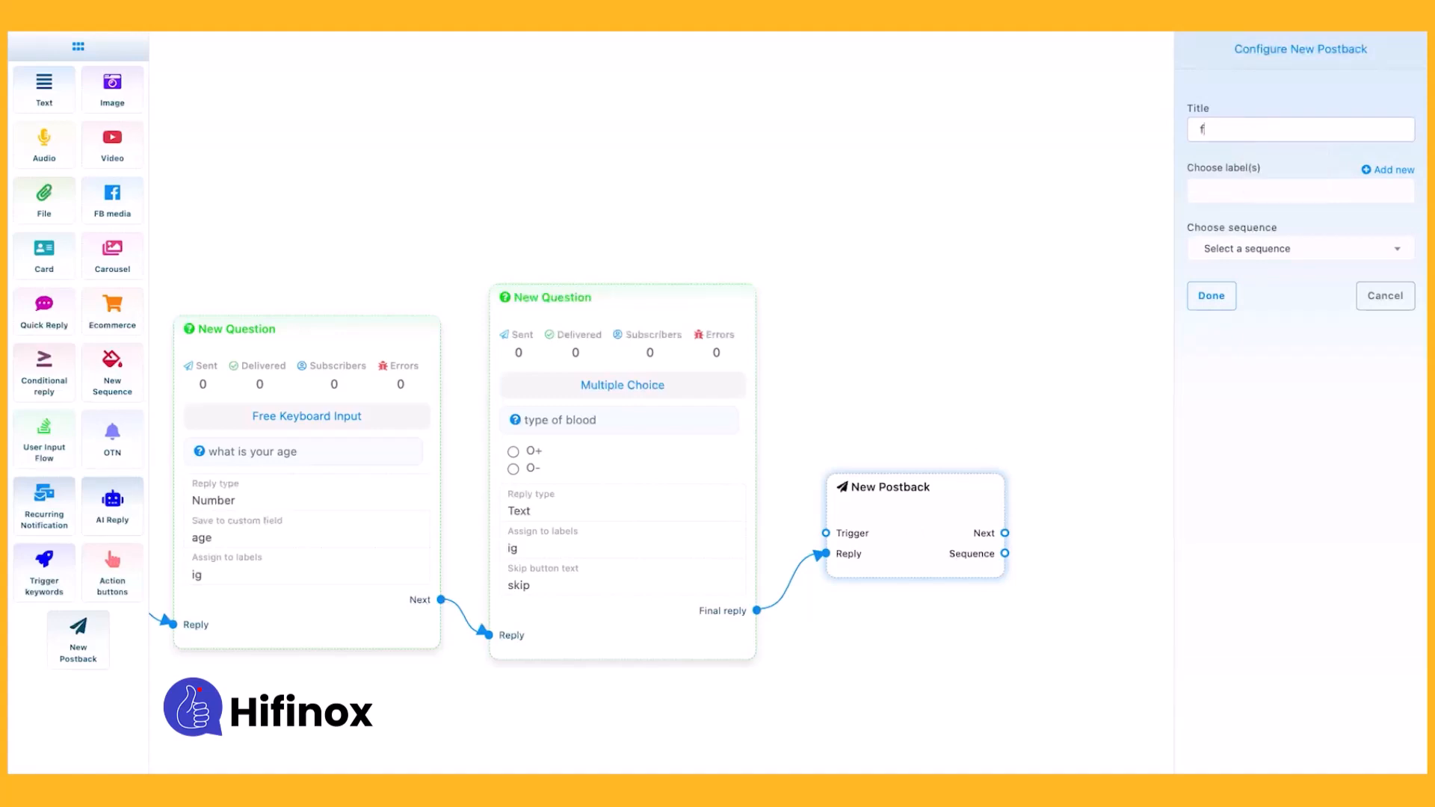
text(lowpostback)
key(ctrl+a)
click(1209, 296)
Add a Text element to the postback's Next output and open its message configuration.
drag(1005, 560, 1054, 516)
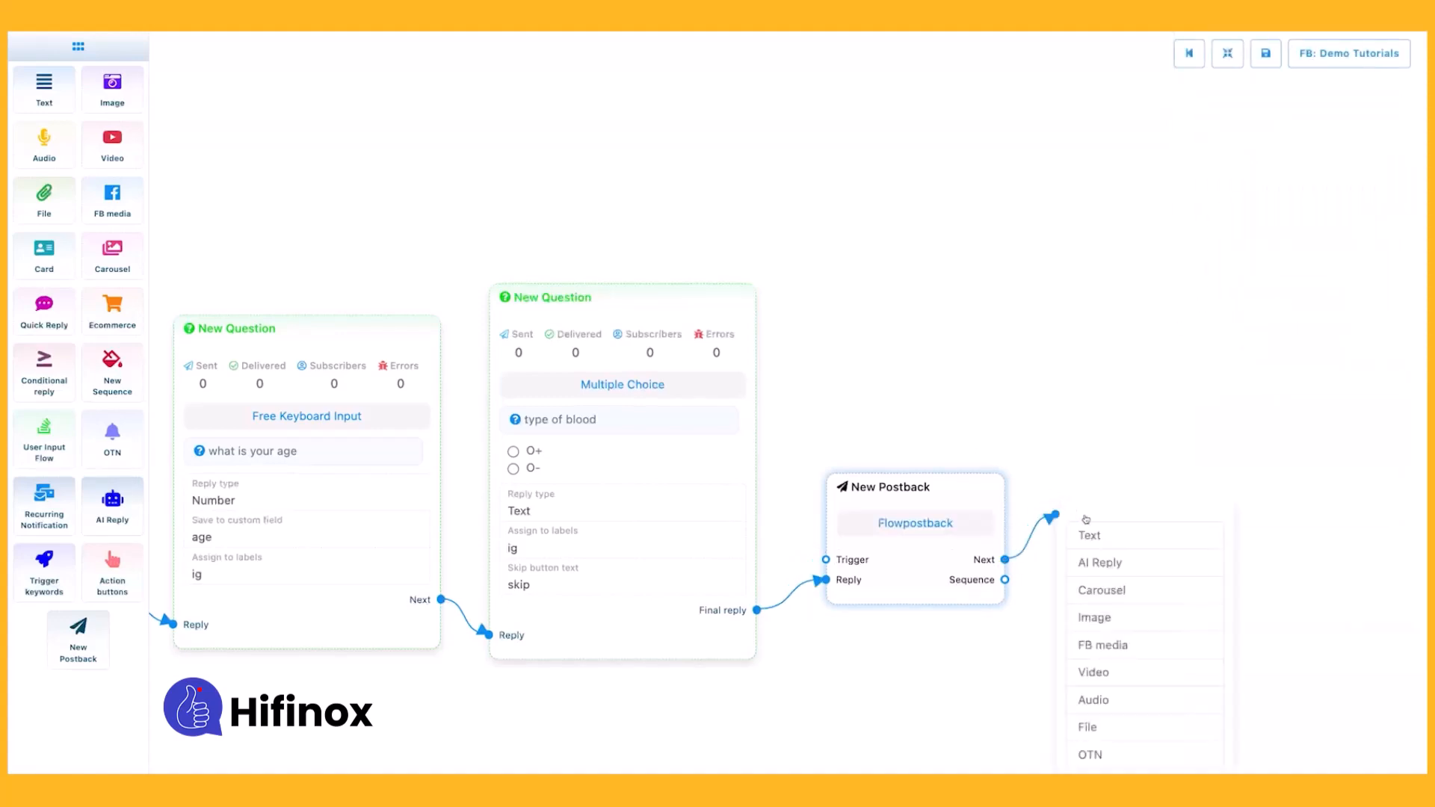
click(1088, 532)
double_click(1096, 459)
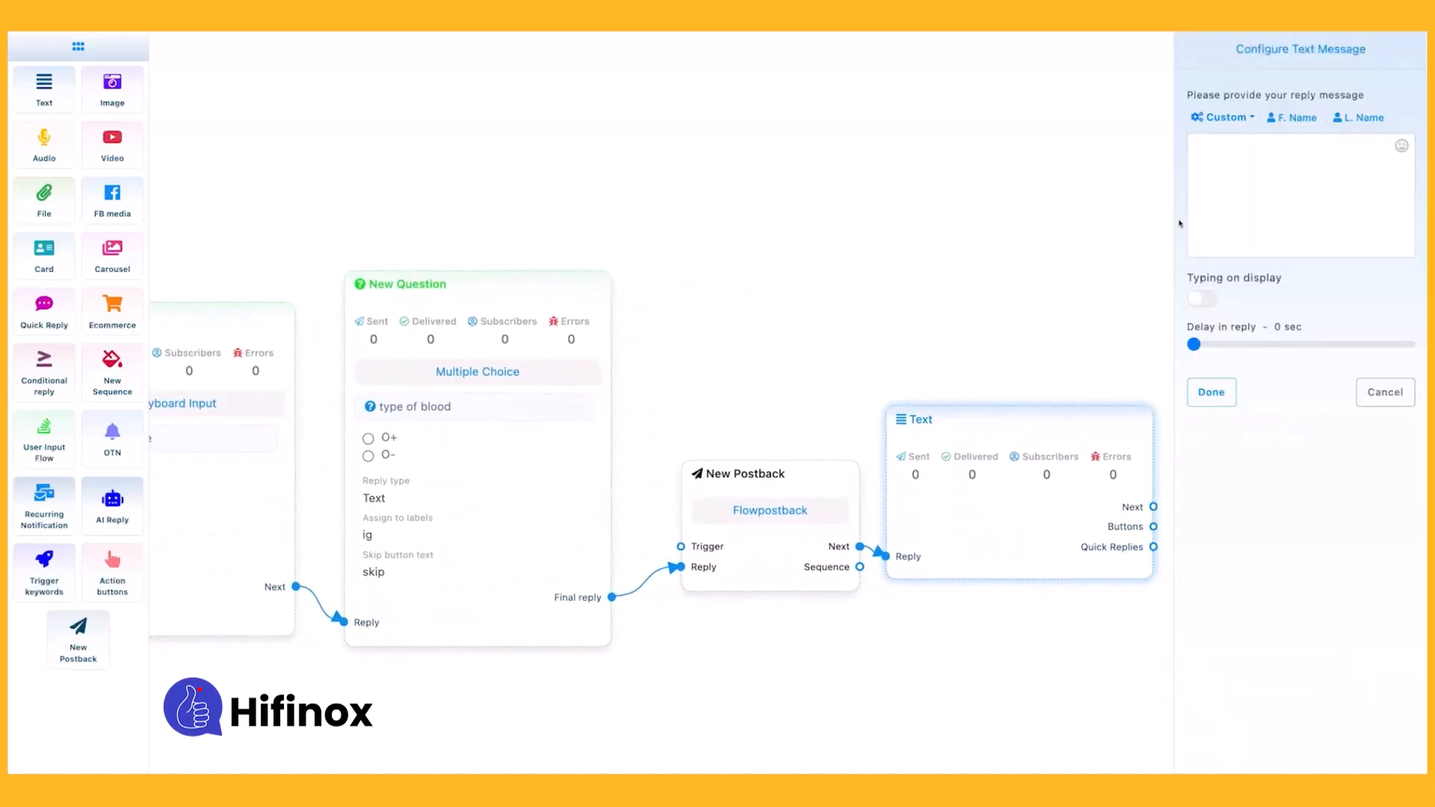
Examine the custom variables available for the Text element's reply message.
click(1200, 206)
click(1250, 120)
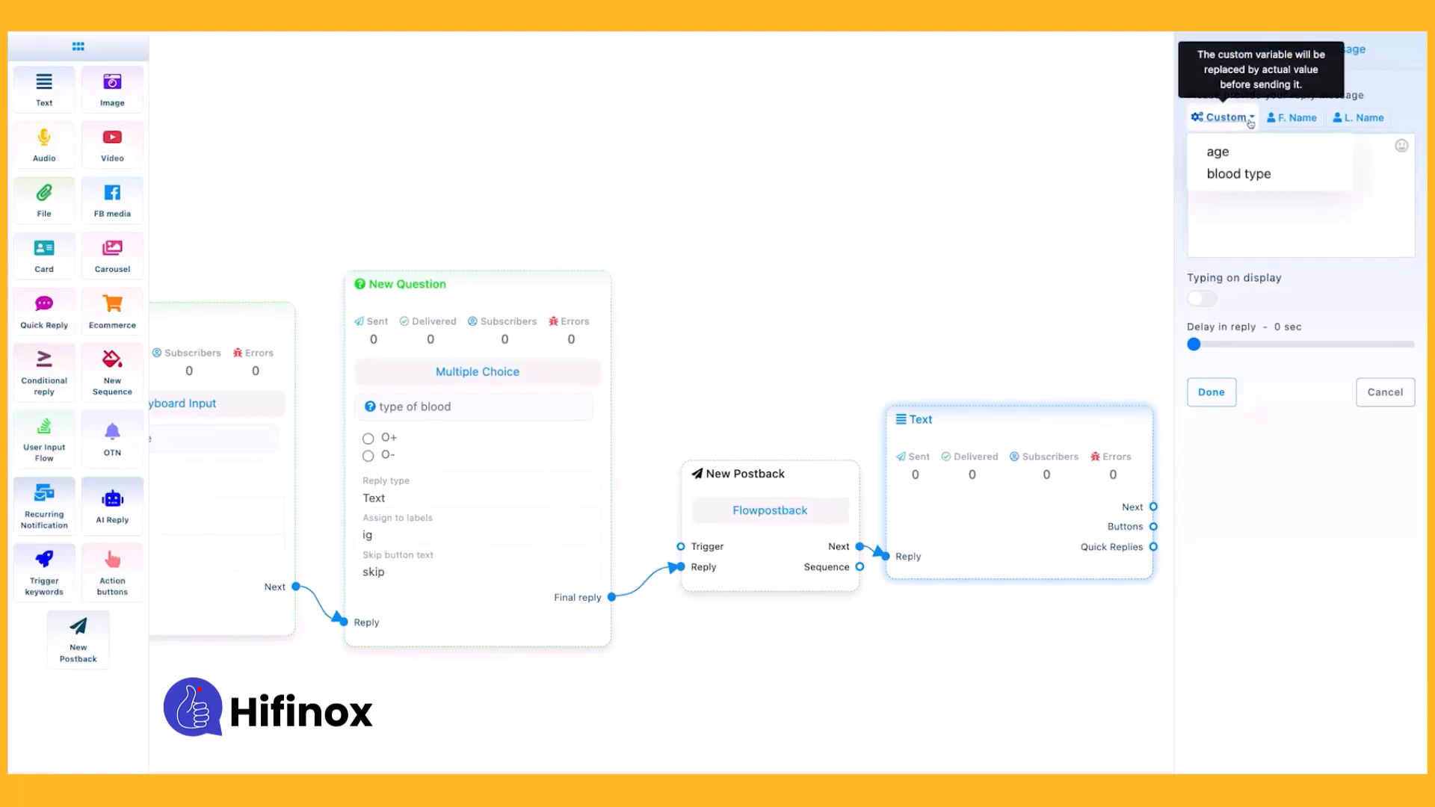
click(1238, 176)
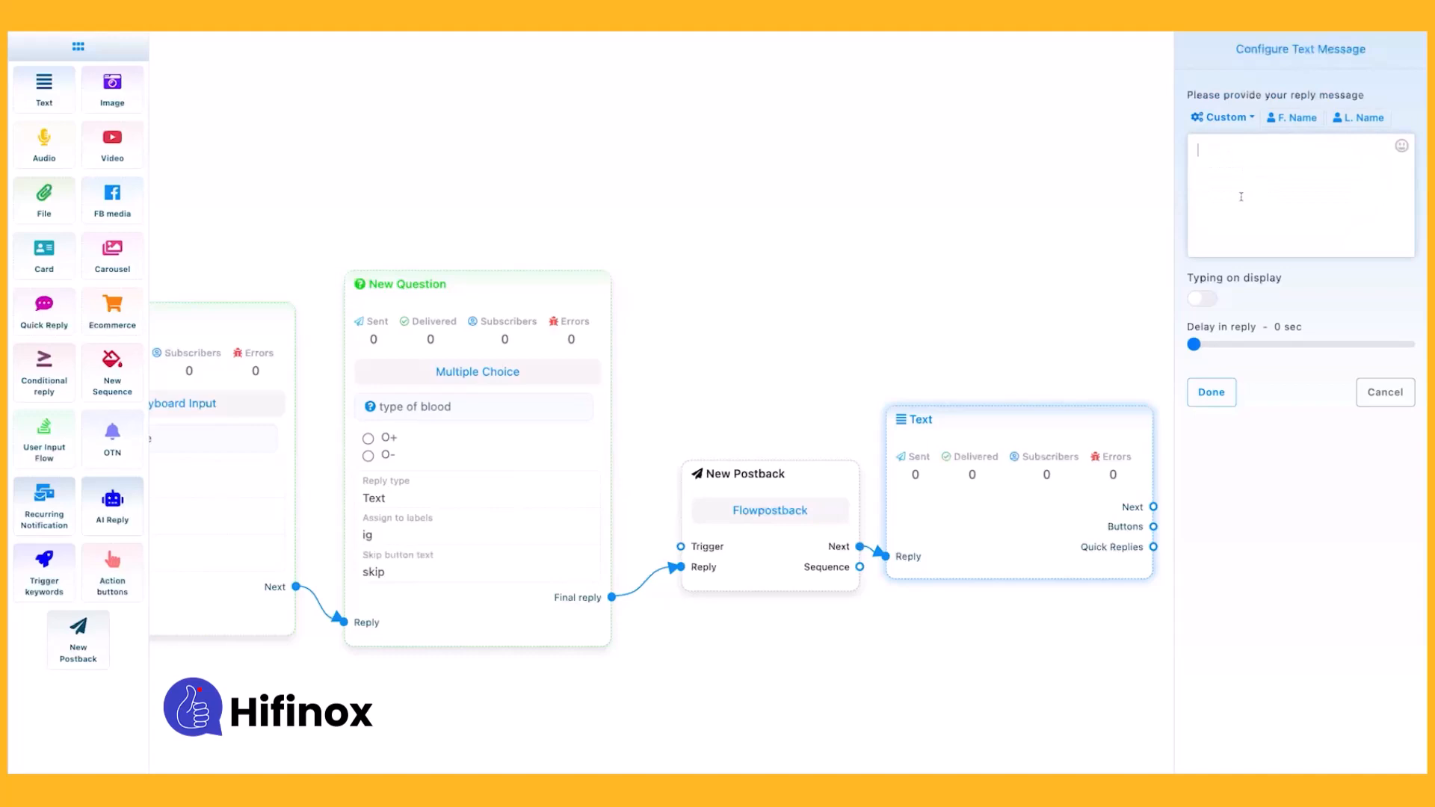
click(1251, 127)
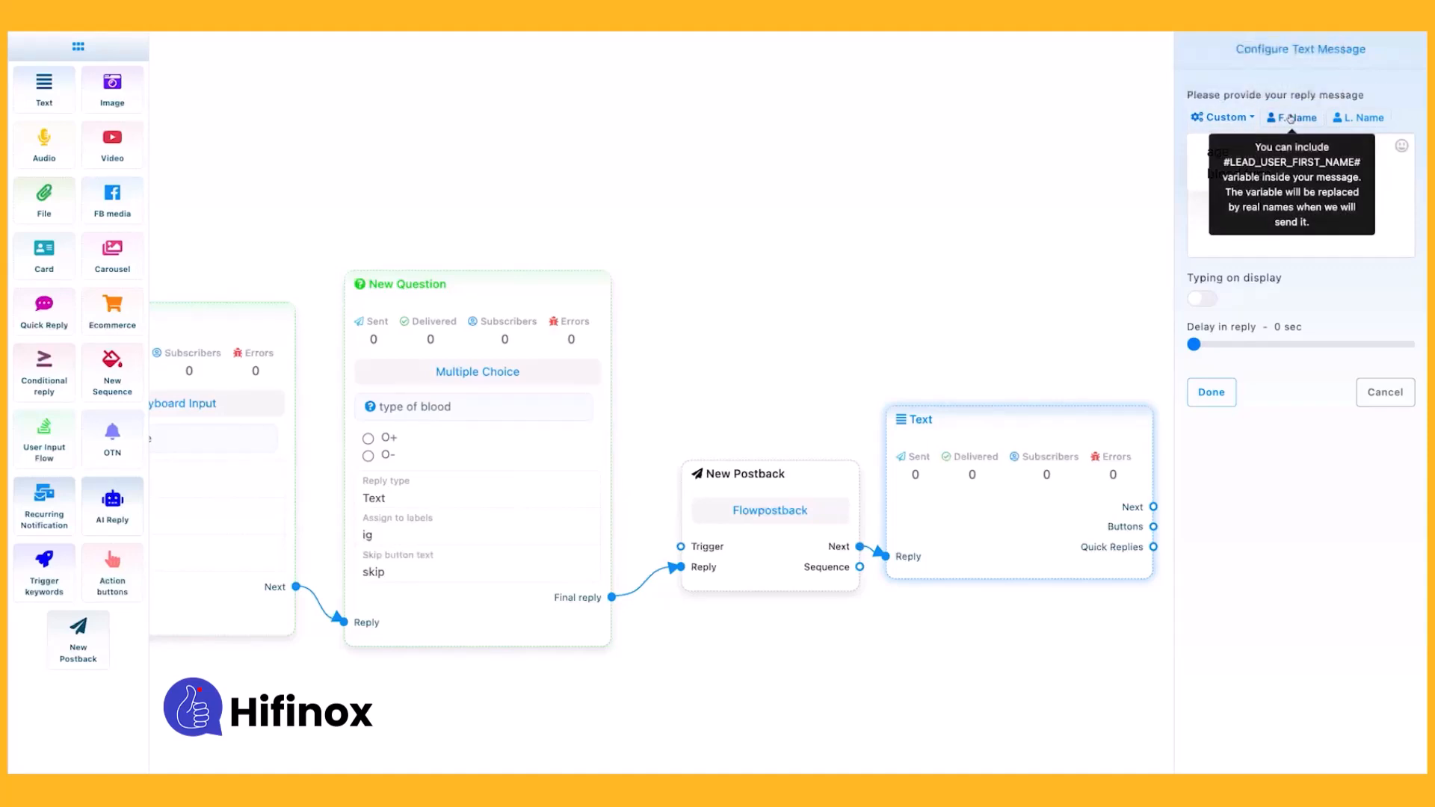
Start the reply message with "hi" followed by the first name variable #LEAD_USER_FIRST_NAME#.
click(1299, 217)
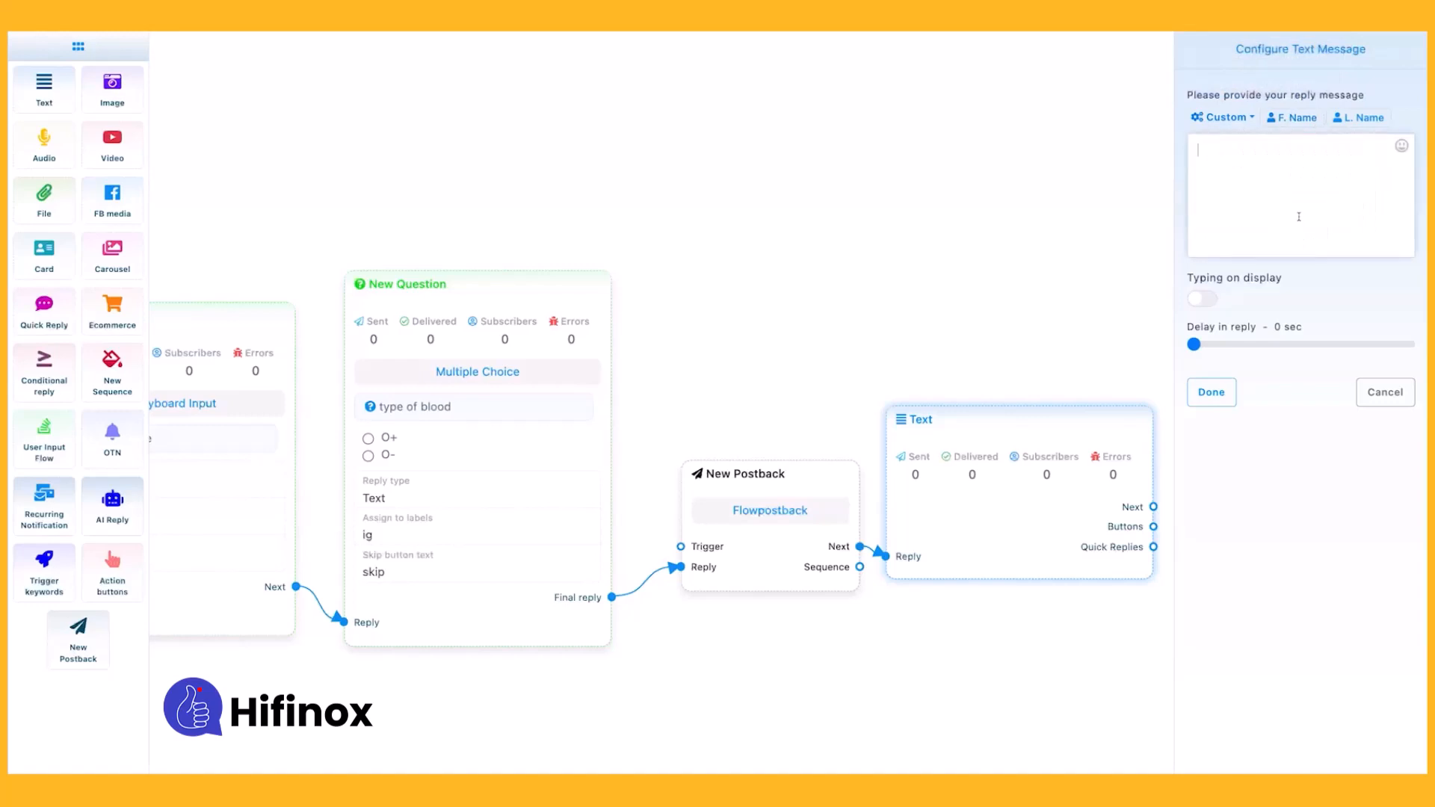
click(1300, 118)
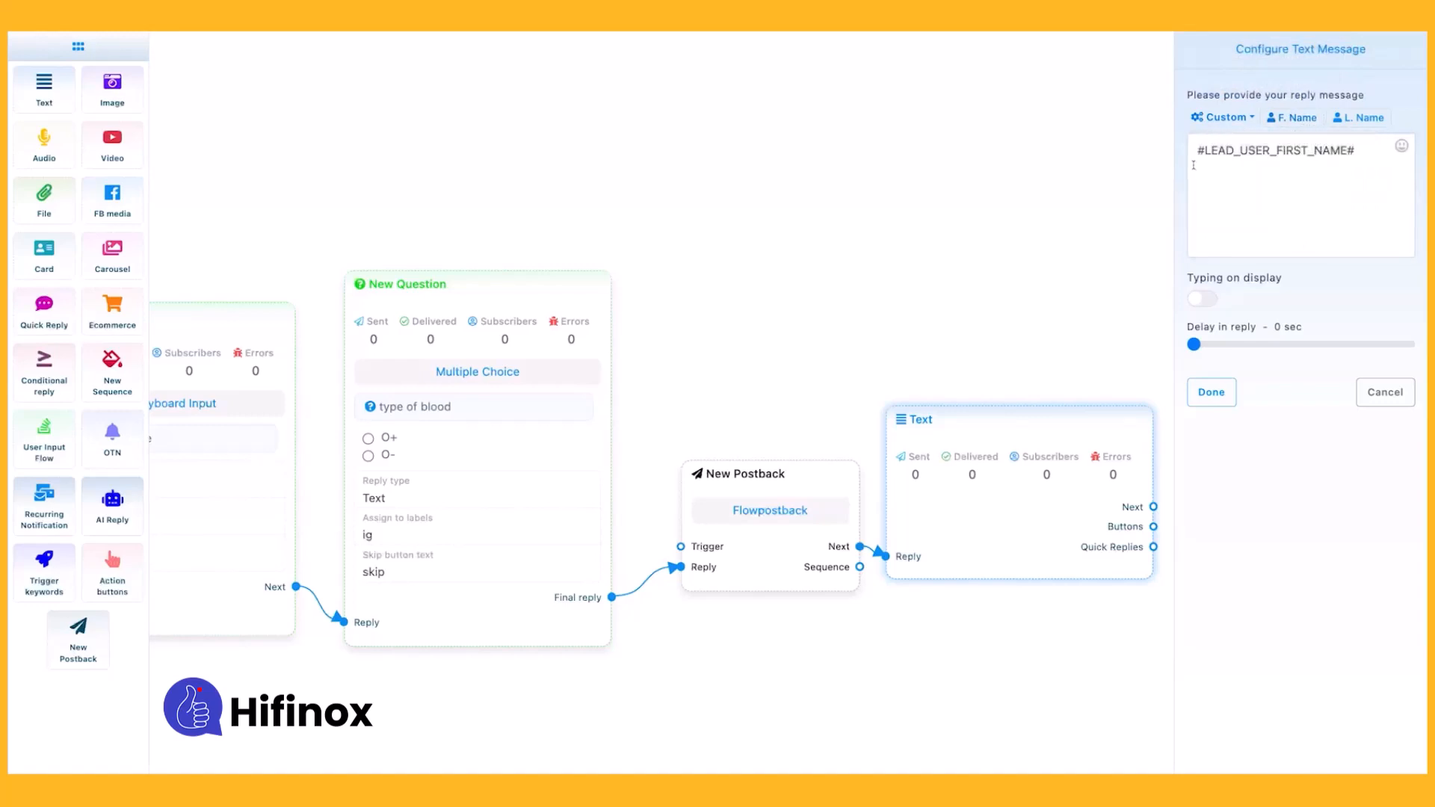
click(1198, 150)
text(ih)
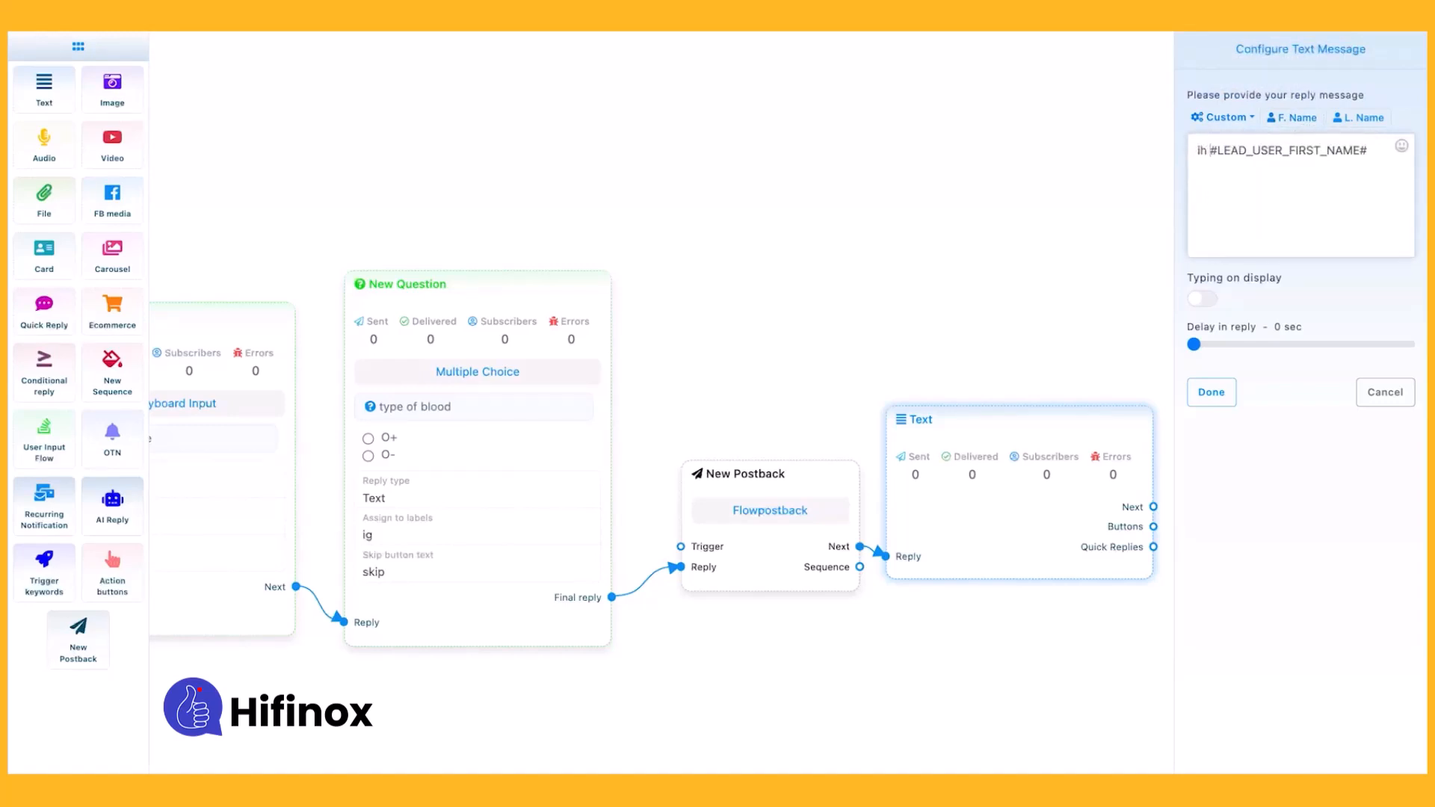
key(BackSpace)
key(BackSpace)
key(BackSpace)
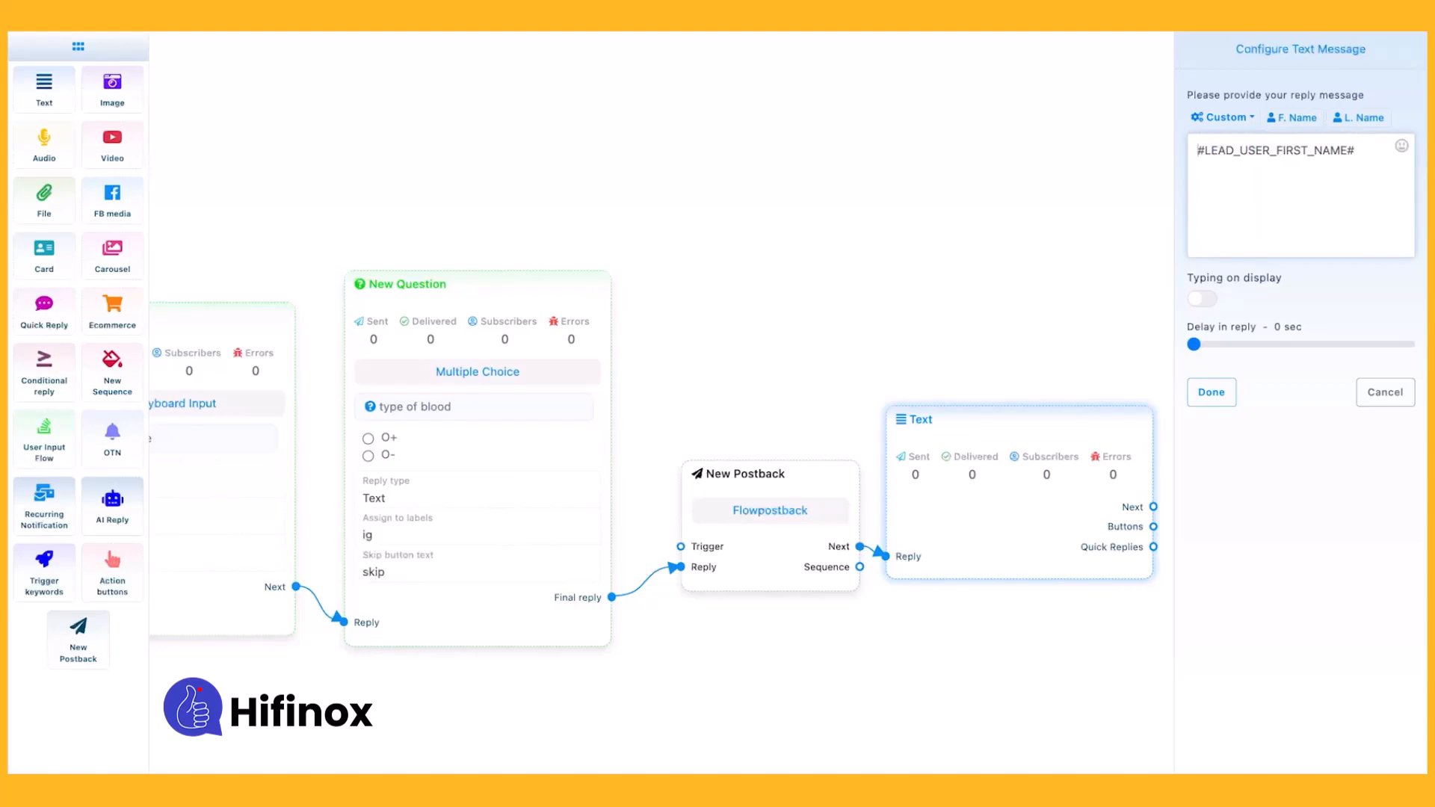
text(hi)
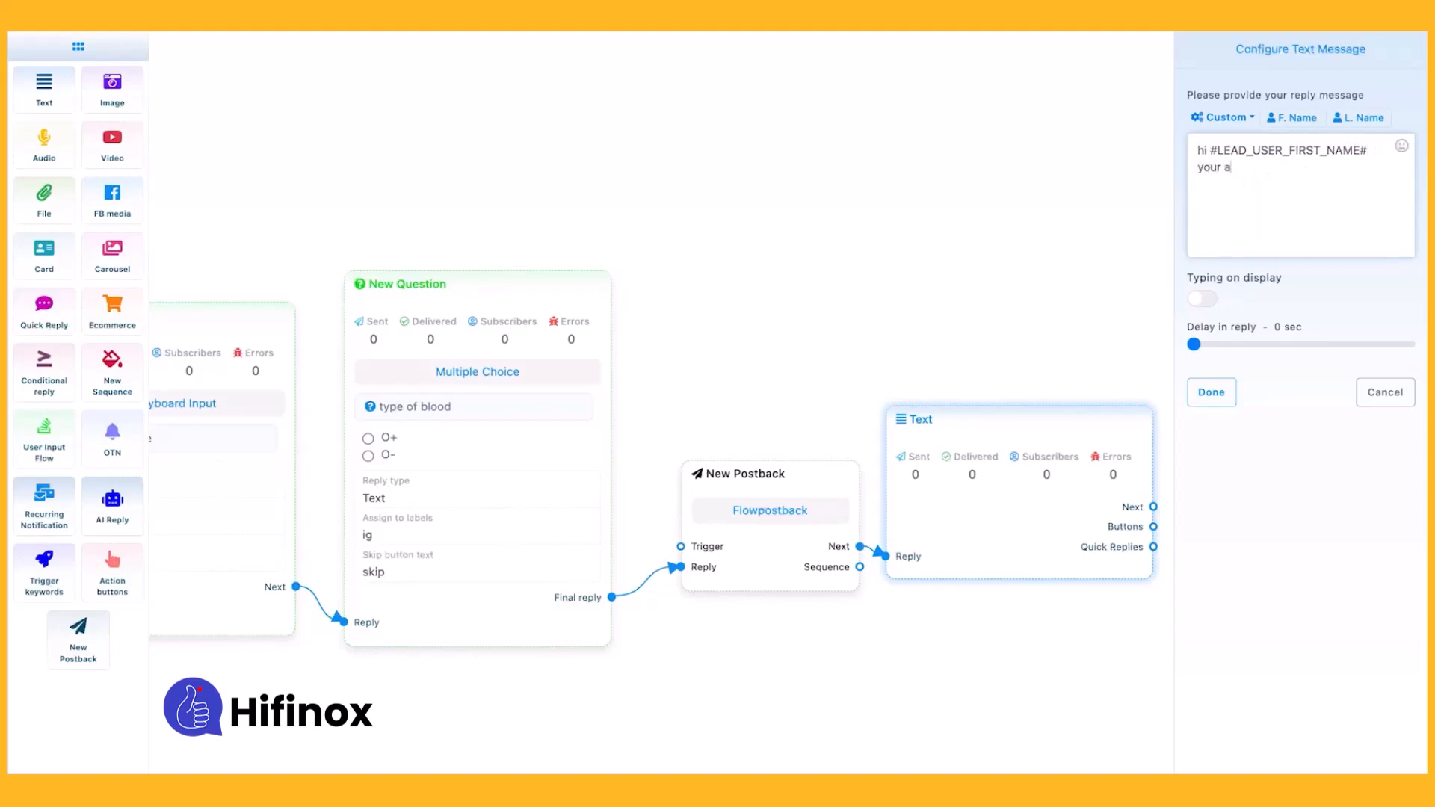
Continue the reply message after the first name variable with the text "your age is and blood type is".
text(nd )
text(blood yupe)
key(BackSpace)
key(BackSpace)
key(BackSpace)
key(BackSpace)
text(tyipe)
key(BackSpace)
text(pe)
drag(1209, 152, 1353, 154)
click(1235, 178)
Insert the custom variable "age" into the reply message.
click(1257, 167)
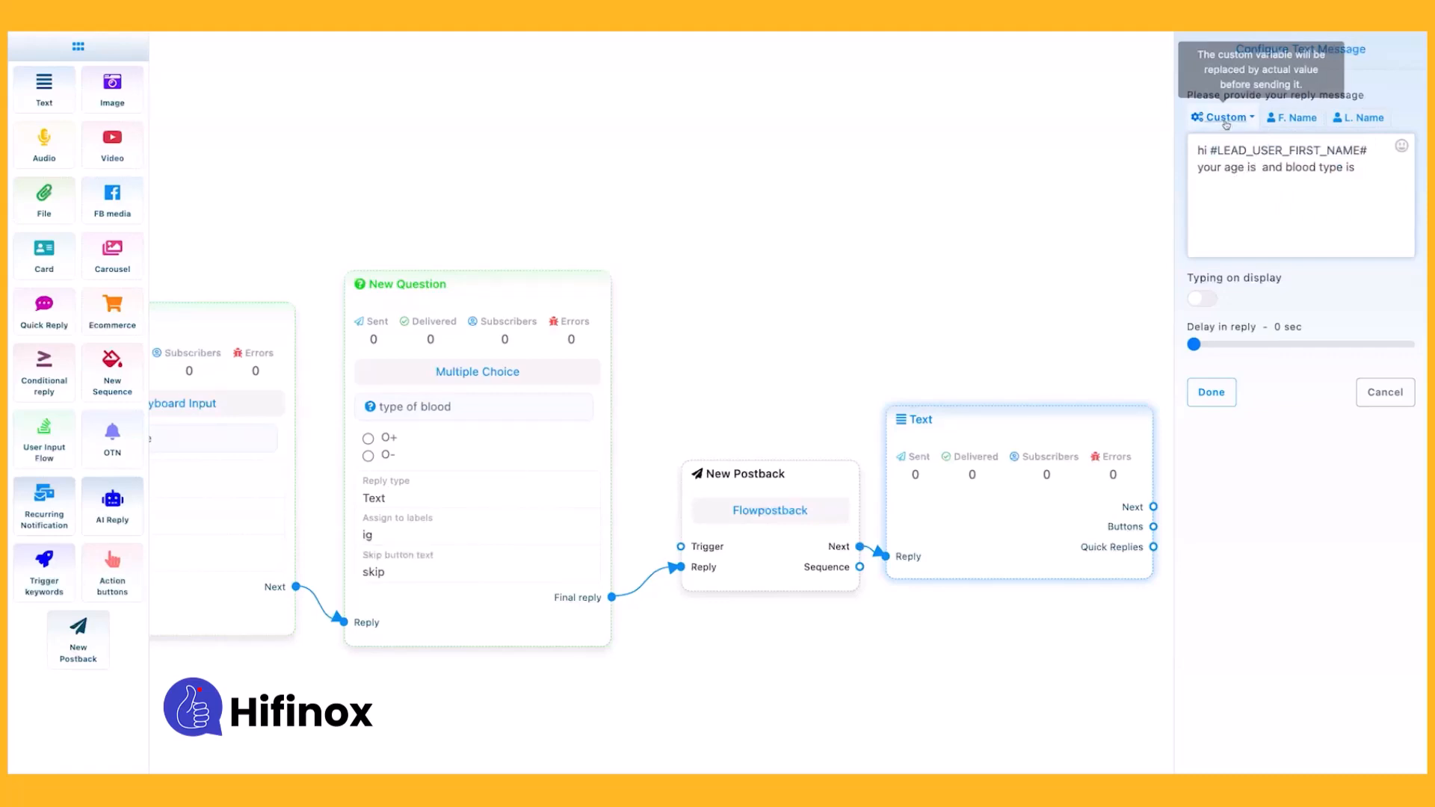
key(shift+Up)
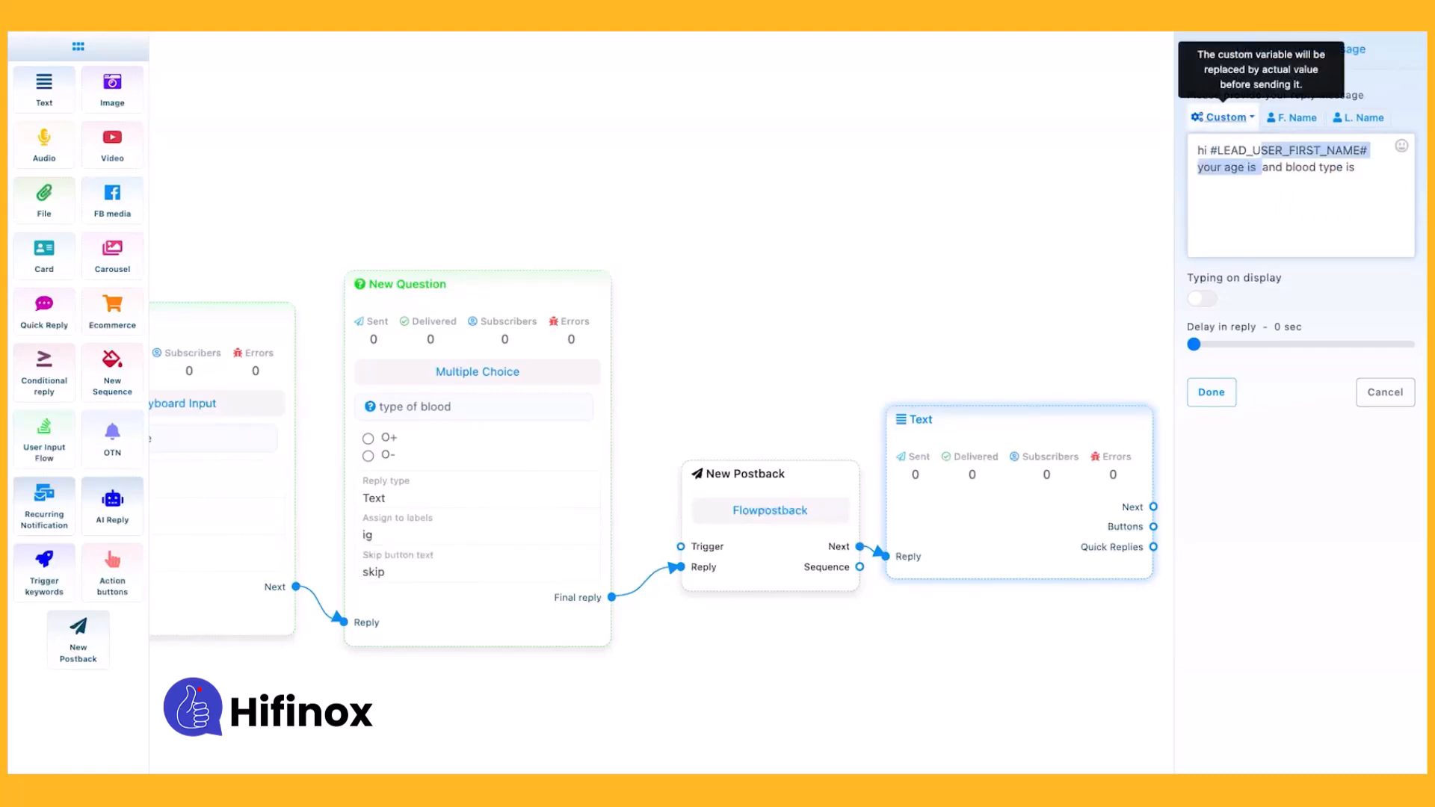
click(1227, 117)
click(1219, 147)
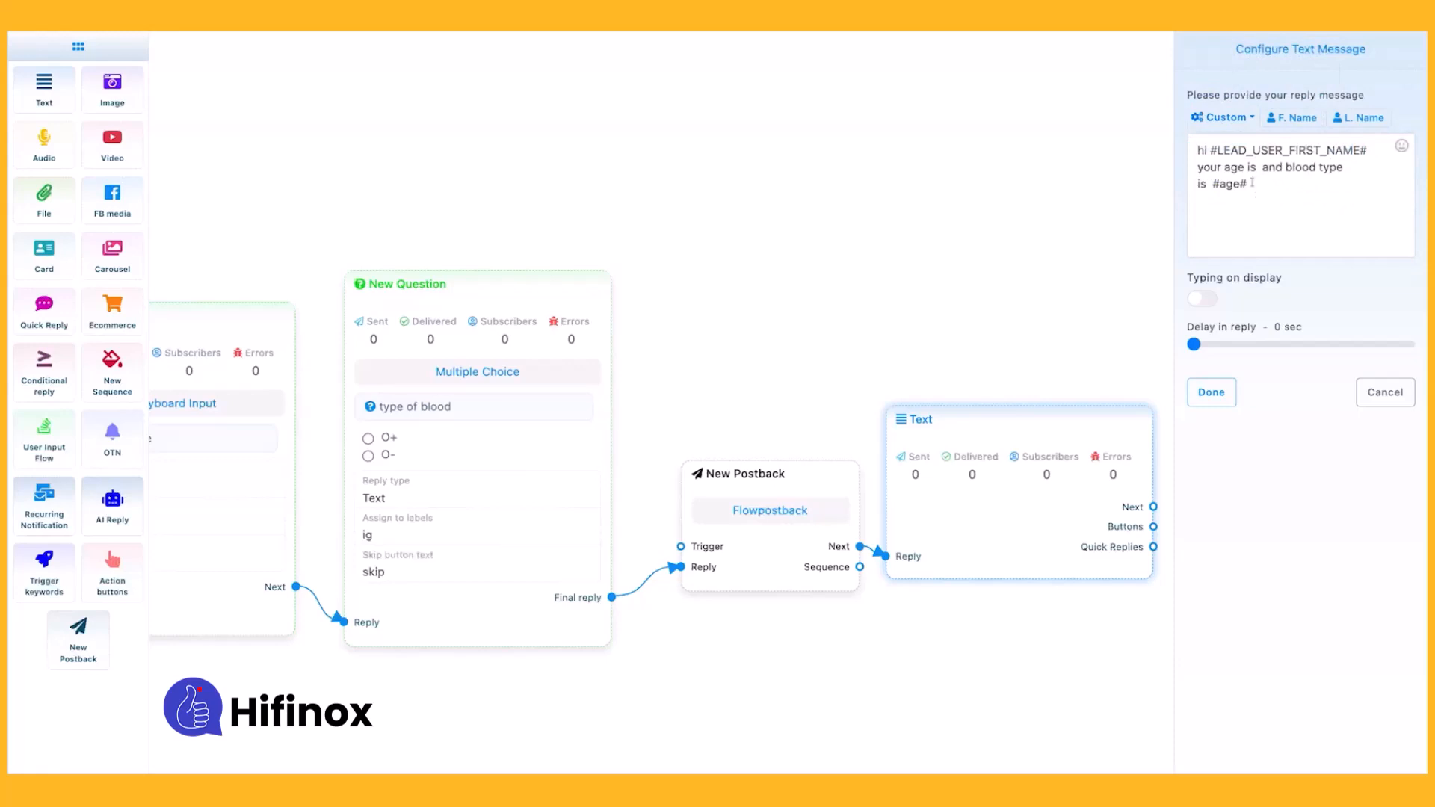
Move the #age# variable in the reply message to follow "your age is" and insert the custom variable "blood type" at the end.
drag(1253, 182, 1212, 186)
key(ctrl+x)
click(1257, 168)
key(ctrl+v)
click(1226, 117)
click(1226, 171)
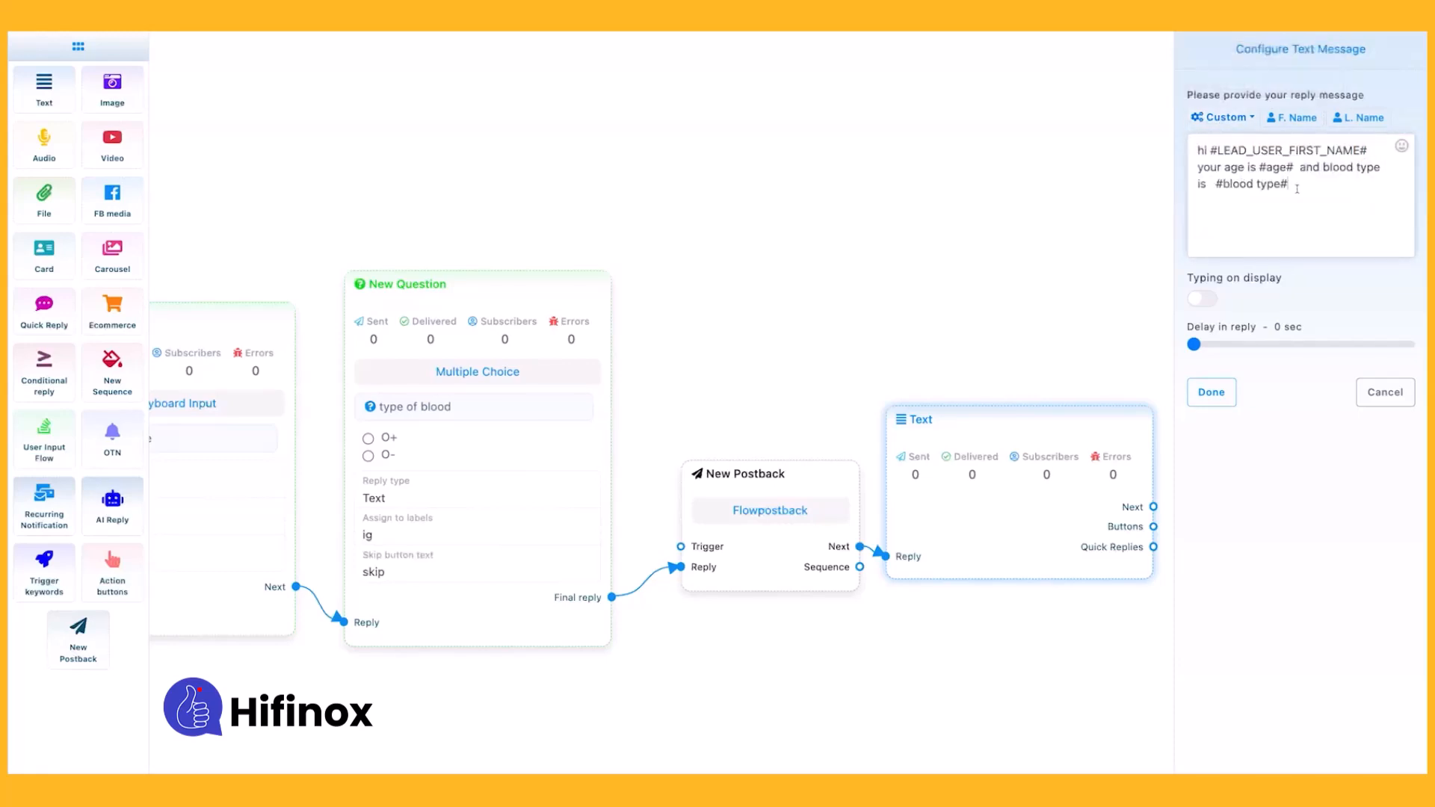
Add the closing line "is that correct ?" to the reply message and apply the Text element's settings.
key(Return)
text(is that correct ?)
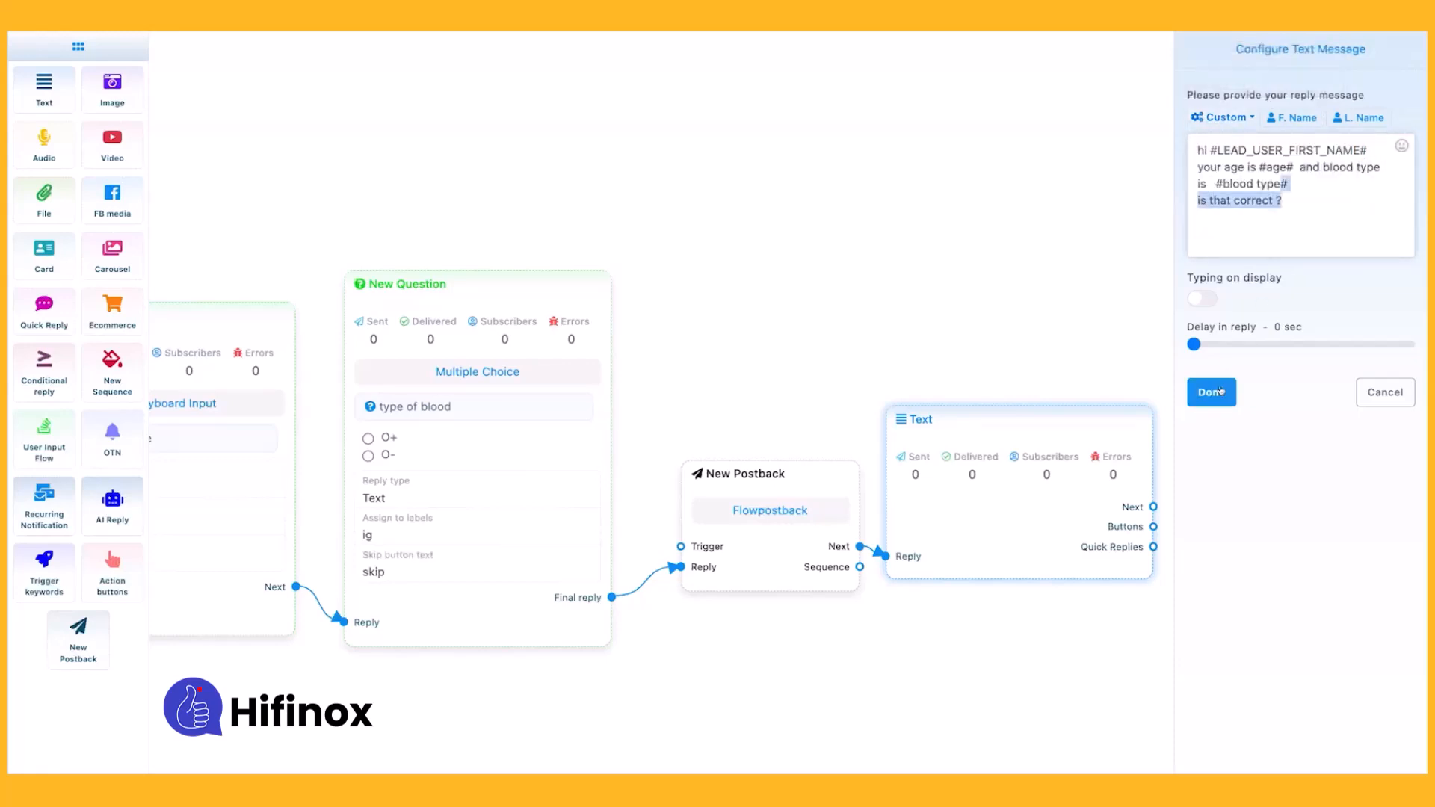
click(1212, 392)
Attach two Button elements to the Text element and configure the upper one with the text "yes" and the type New postback.
drag(770, 543, 837, 413)
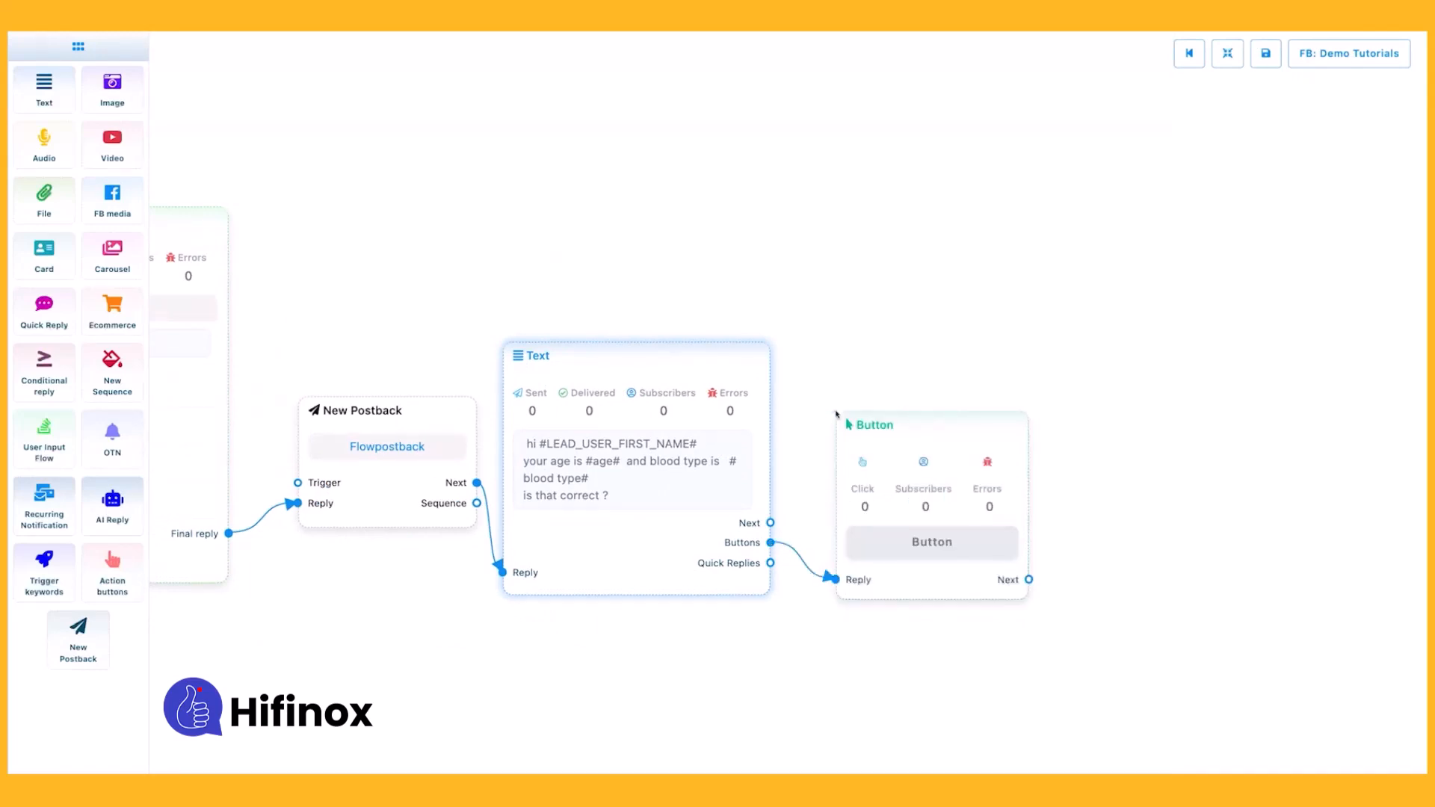
drag(771, 543, 859, 567)
double_click(930, 389)
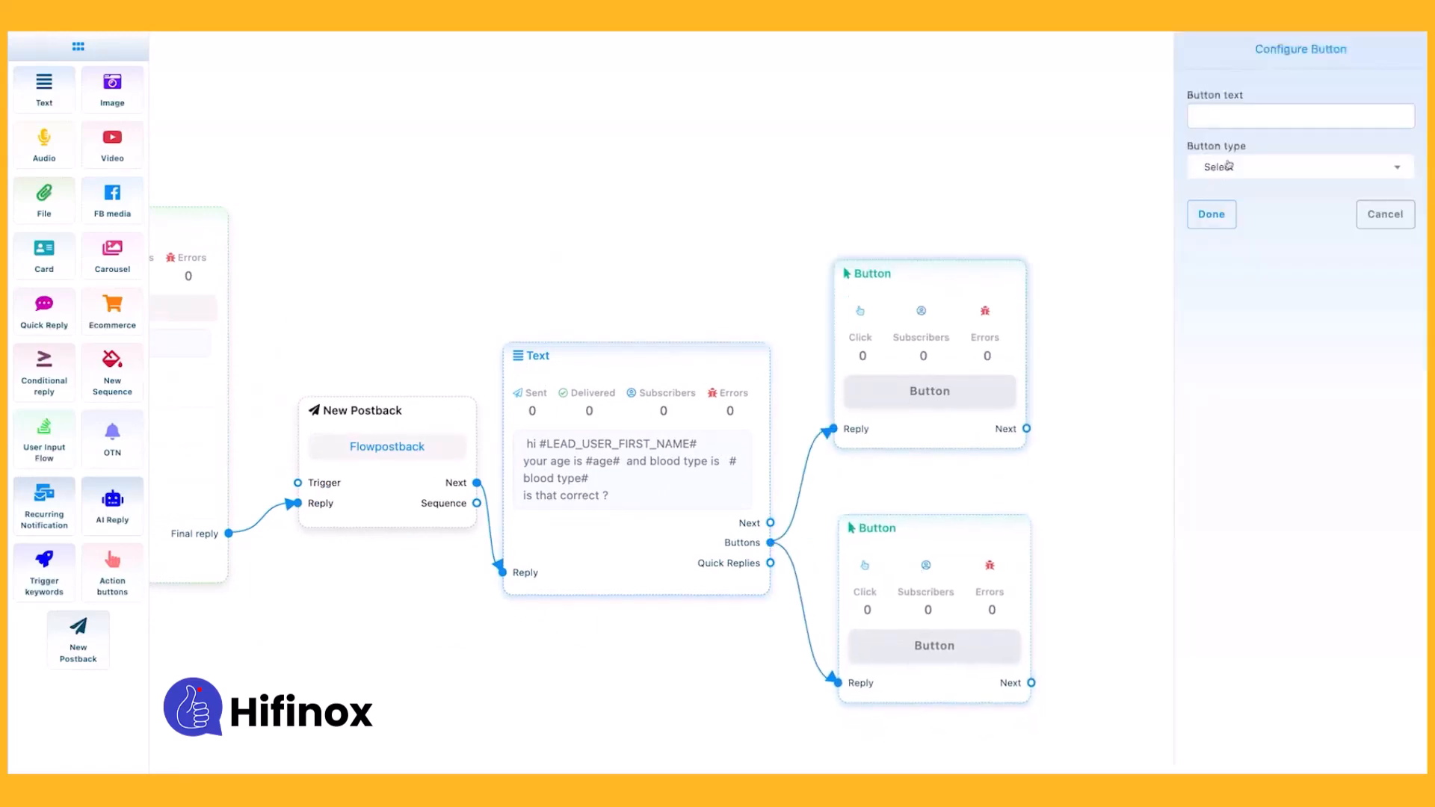
click(1222, 166)
click(1228, 272)
click(1233, 116)
text(yes)
click(1211, 213)
Configure the lower button with the text "no" and the type New postback.
text(n)
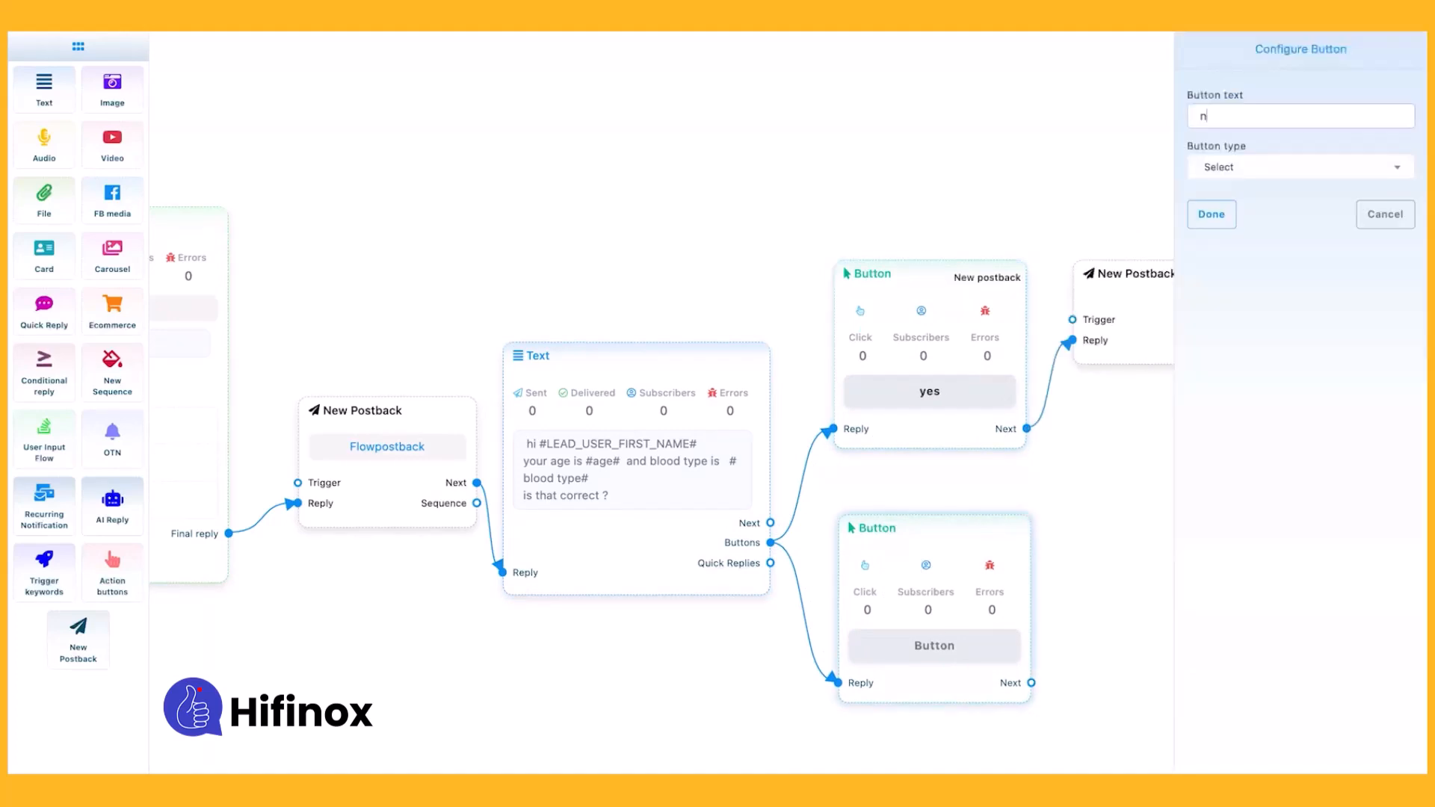
text(o)
click(1301, 167)
click(1229, 271)
click(1212, 213)
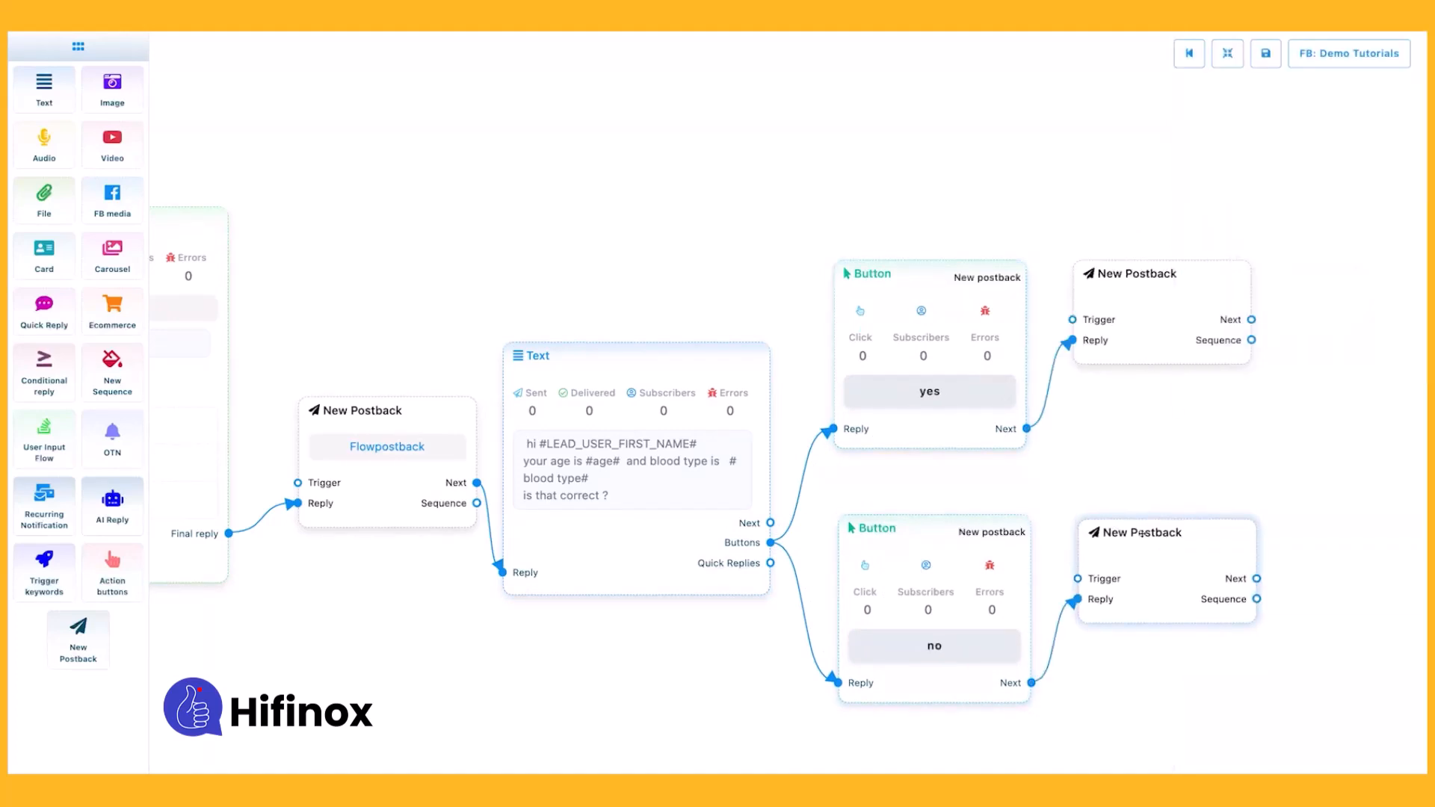
Title the postback of the yes button "yesans" and the postback of the no button "noans".
double_click(1155, 329)
click(1218, 135)
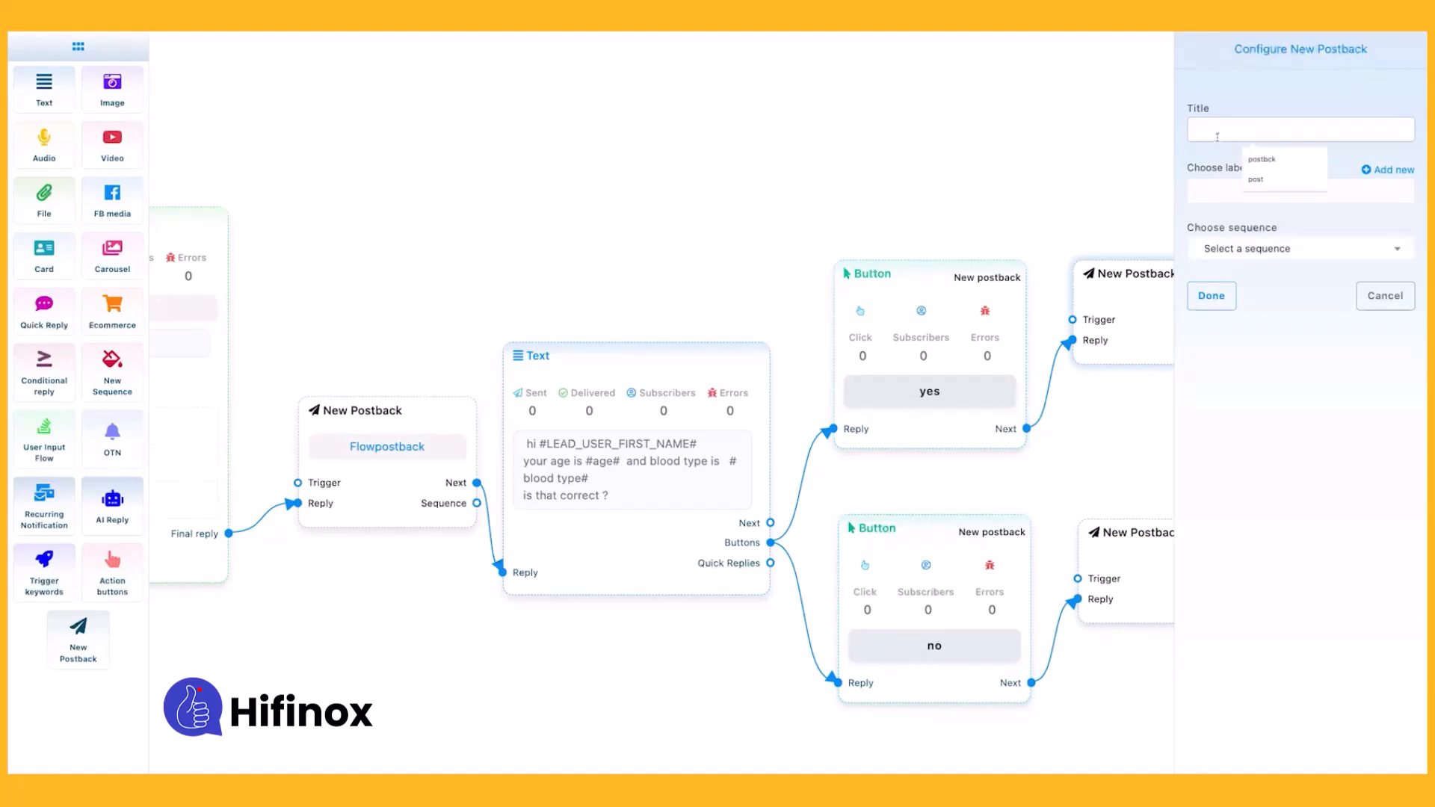
text(yesans)
click(1211, 295)
double_click(1131, 532)
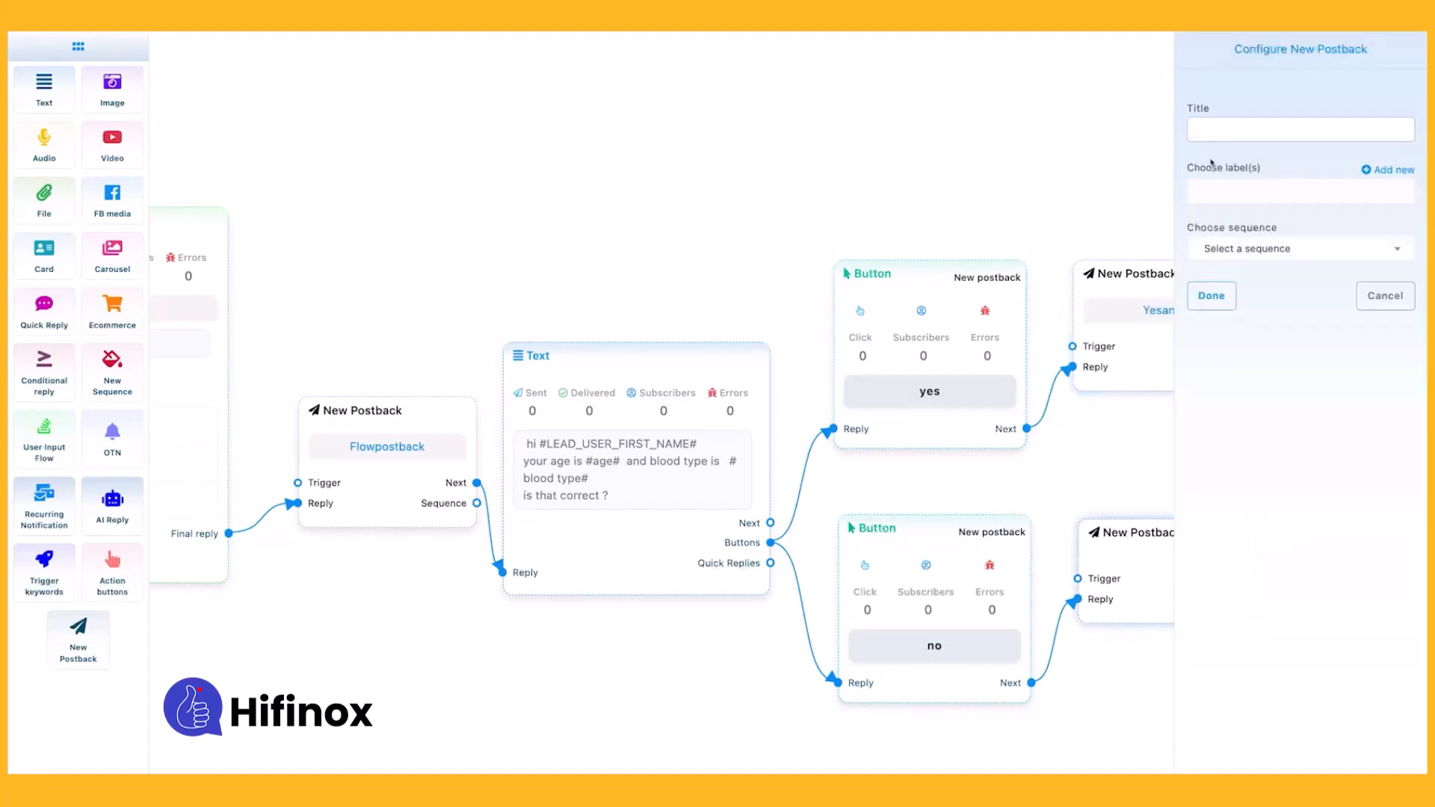
text(noans)
click(1200, 295)
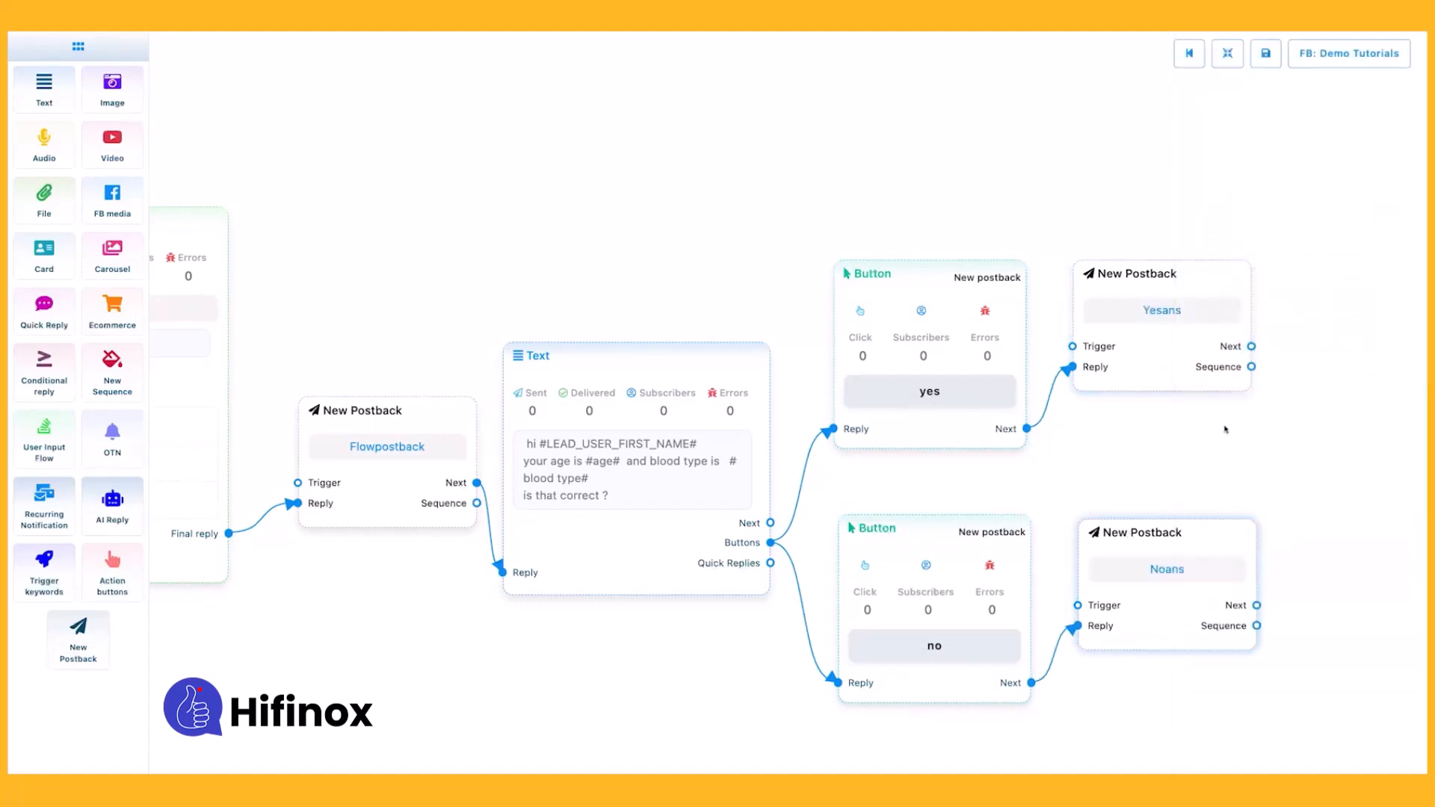
Add a Text element after the Yesans postback with the reply message "thank you #LEAD_USER_FIRST_NAME#".
drag(1226, 429, 926, 475)
drag(946, 385, 1014, 387)
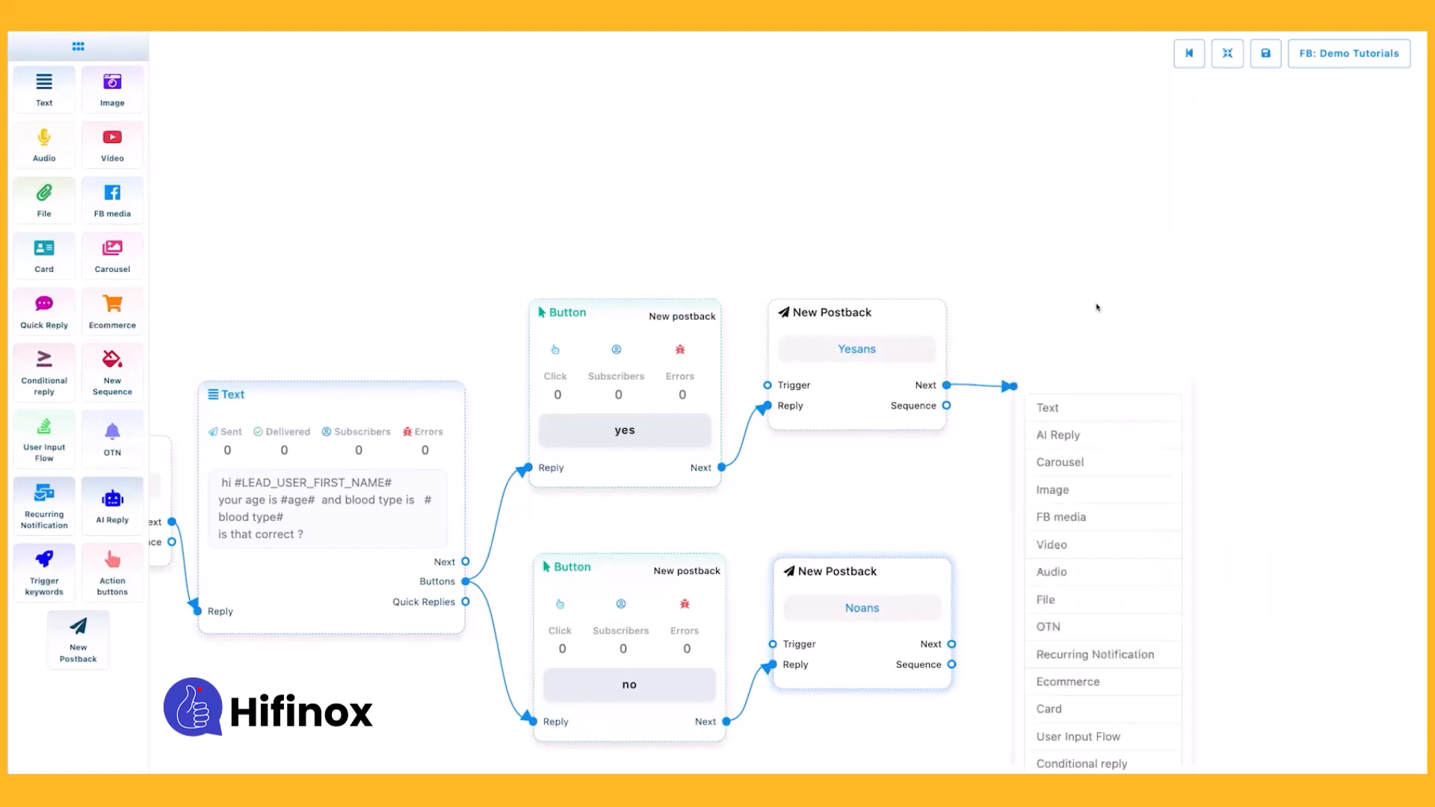
click(1054, 406)
drag(1089, 437, 1062, 310)
double_click(1063, 309)
text(thank youi)
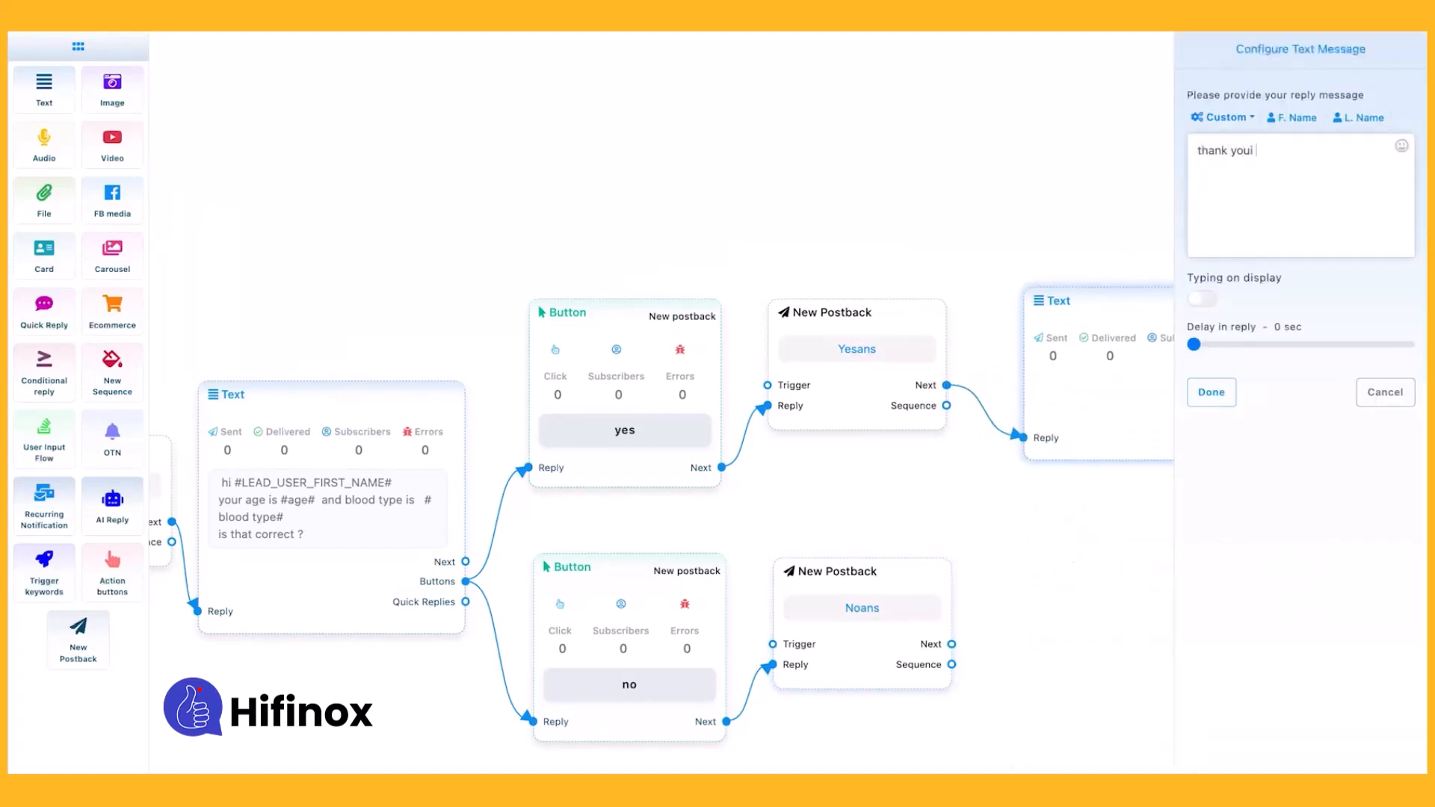
click(1293, 117)
click(1212, 392)
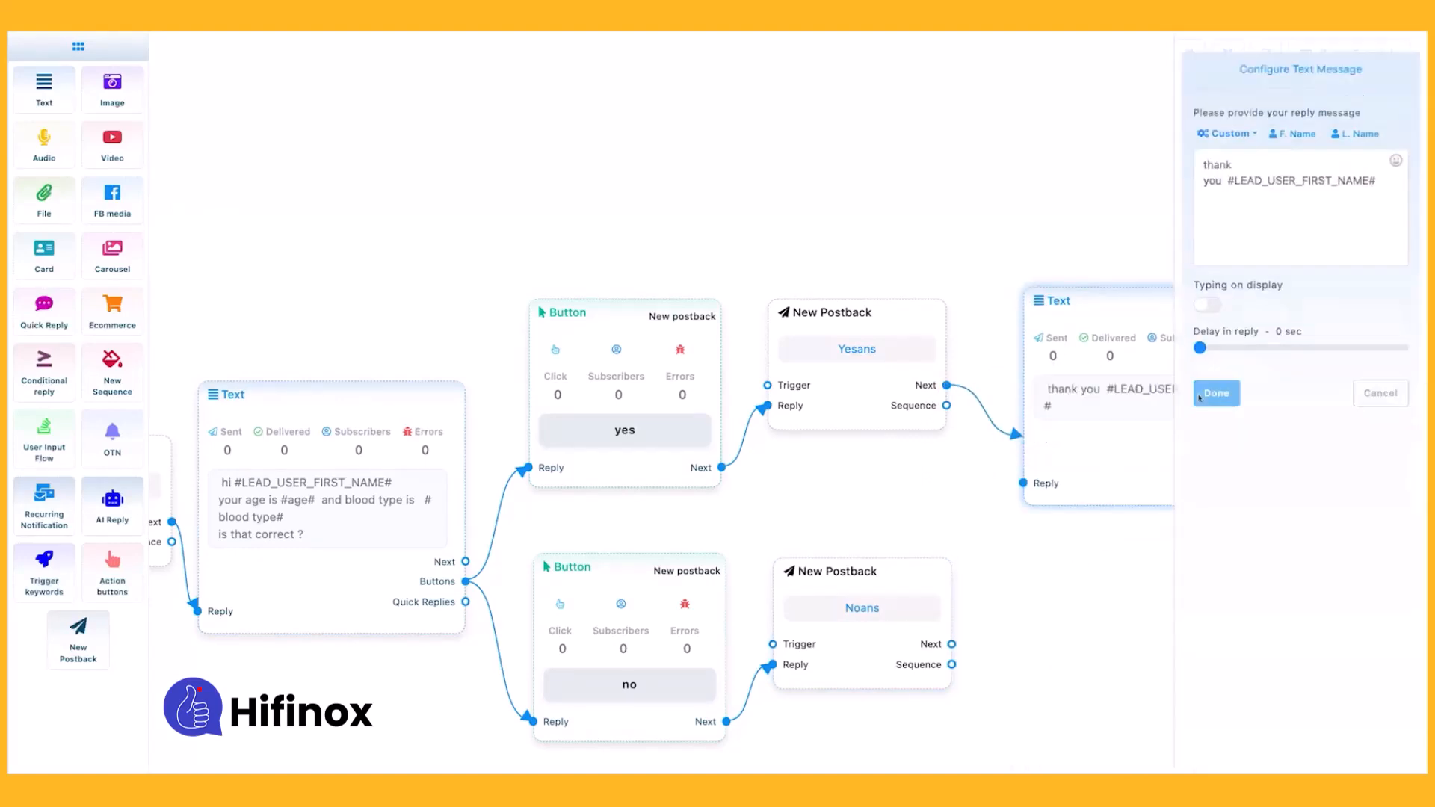
Add a Text element after the Noans postback with the reply message "enter info again".
drag(954, 646, 918, 577)
click(1077, 661)
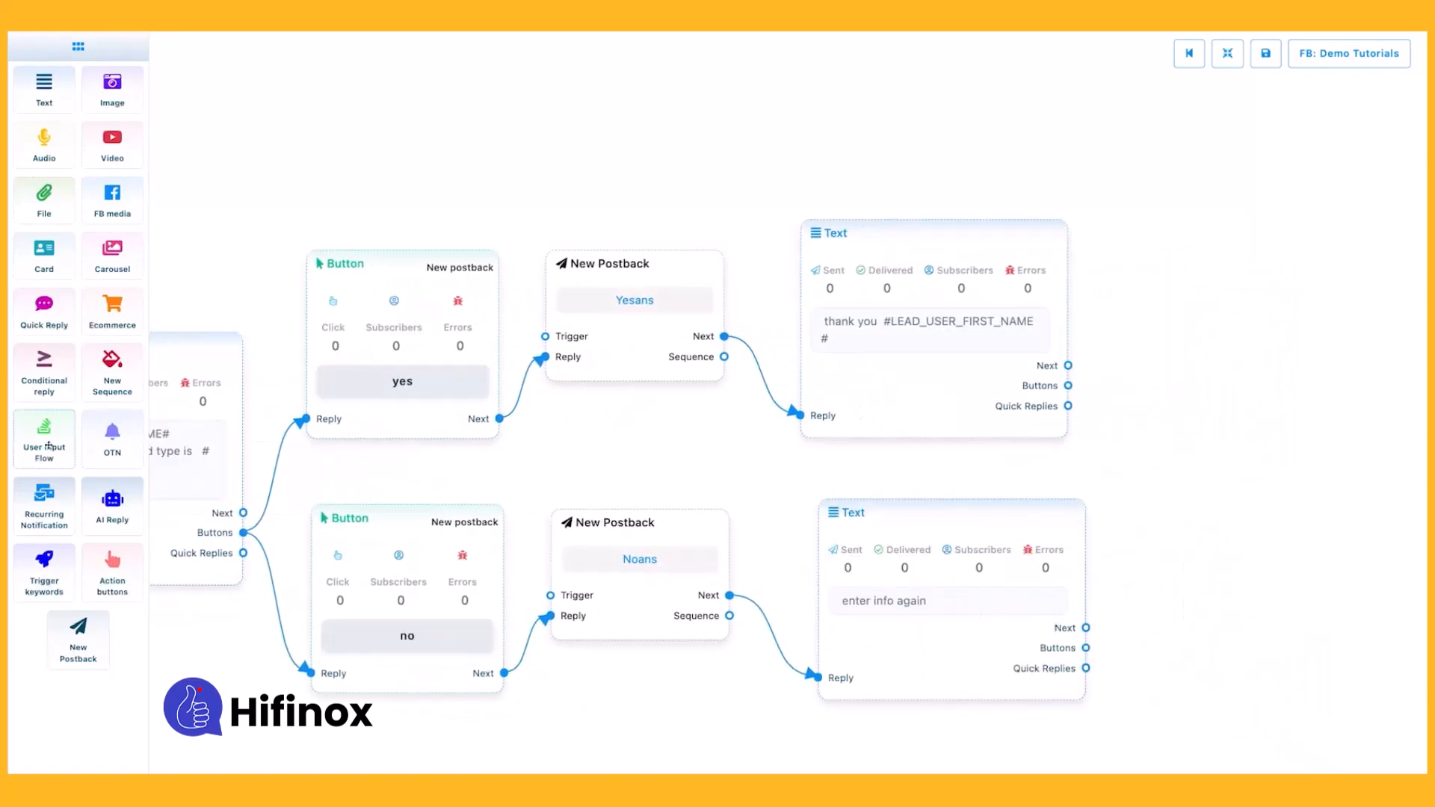
Add a User Input Flow element after the "enter info again" text and assign it the existing flow campaign "inputflow".
drag(44, 440, 1211, 568)
drag(1087, 628, 1193, 667)
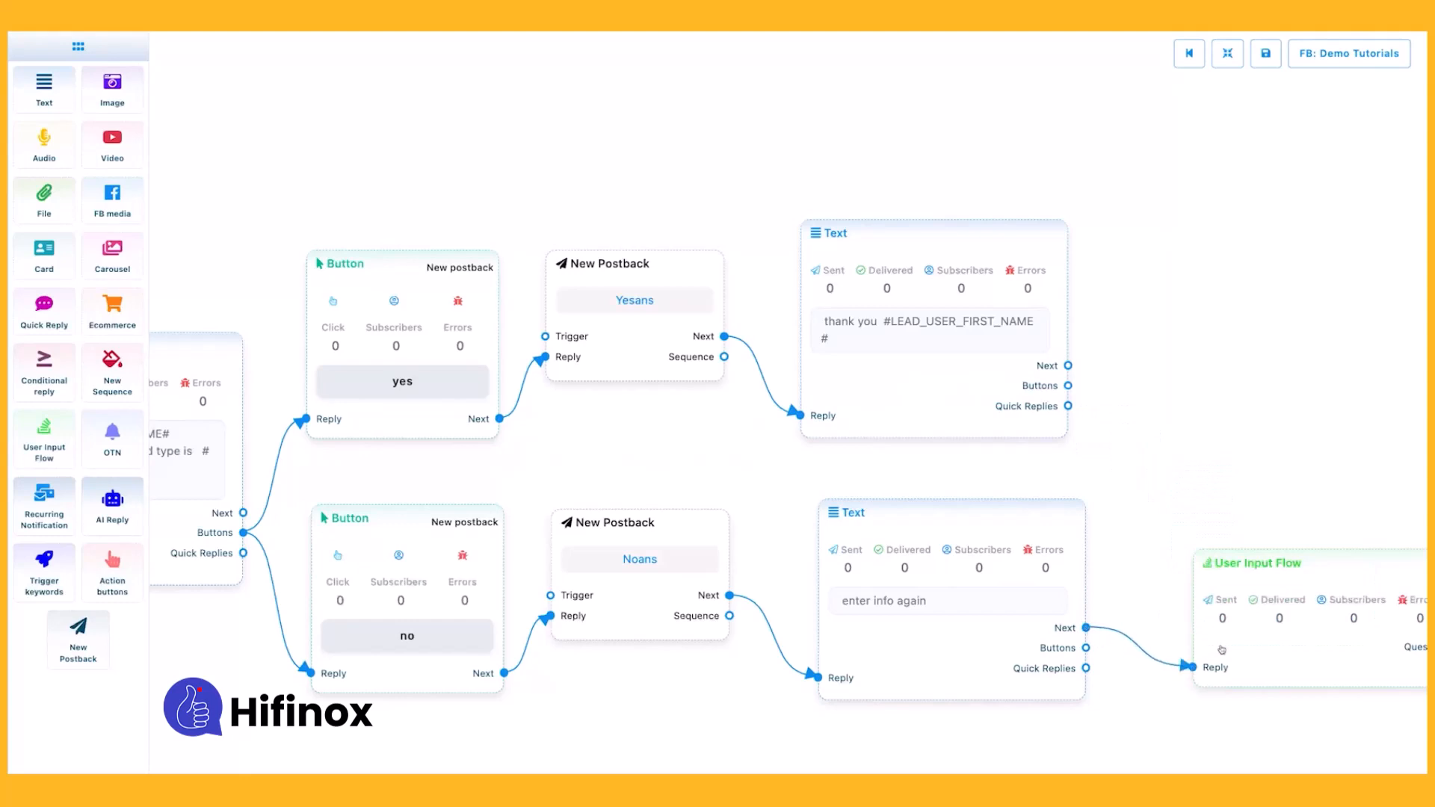
double_click(1223, 650)
click(1246, 116)
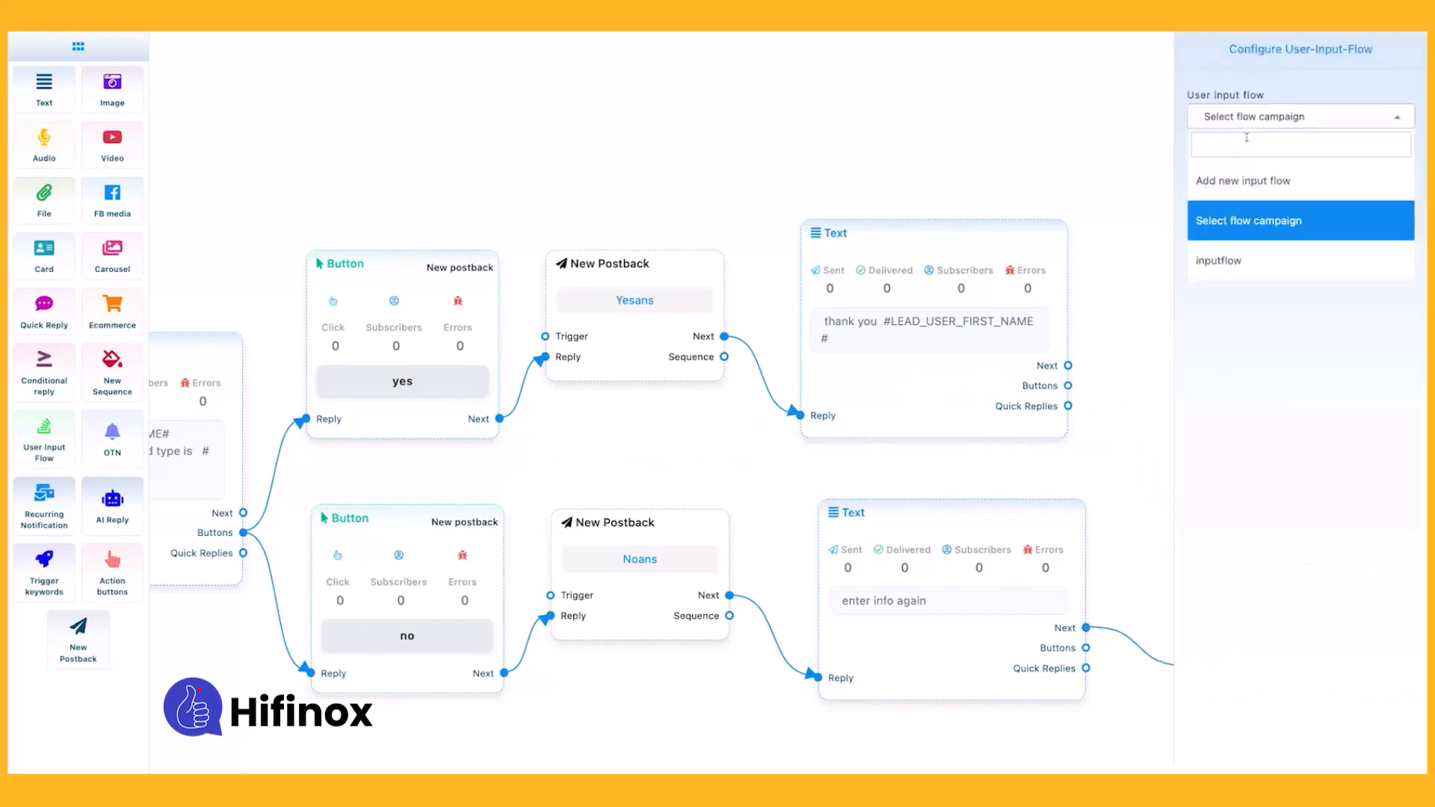
click(1240, 256)
click(1212, 177)
drag(1228, 468, 1079, 461)
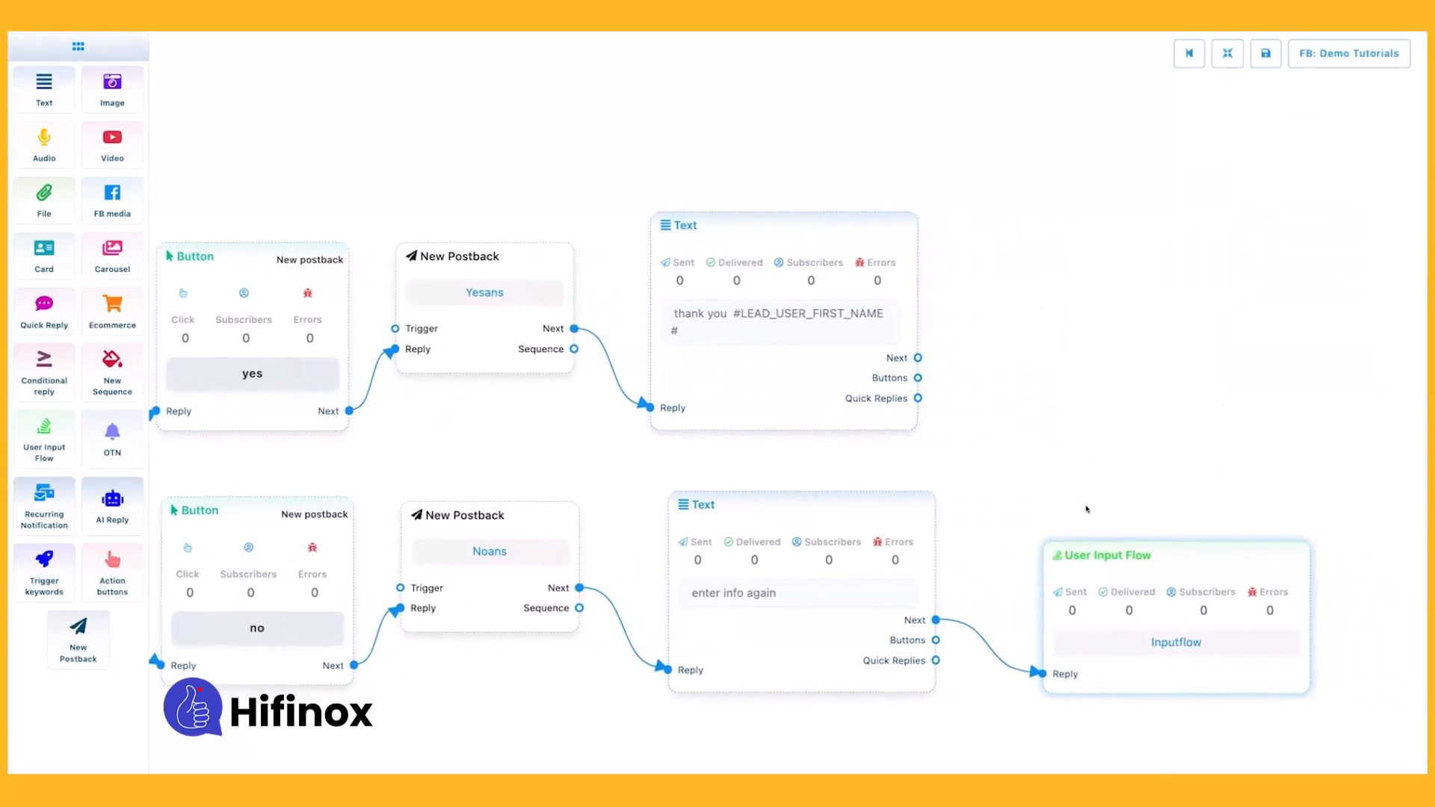
Save the completed bot flow.
drag(1088, 612, 1072, 613)
drag(1227, 417, 1092, 417)
drag(1198, 366, 1117, 432)
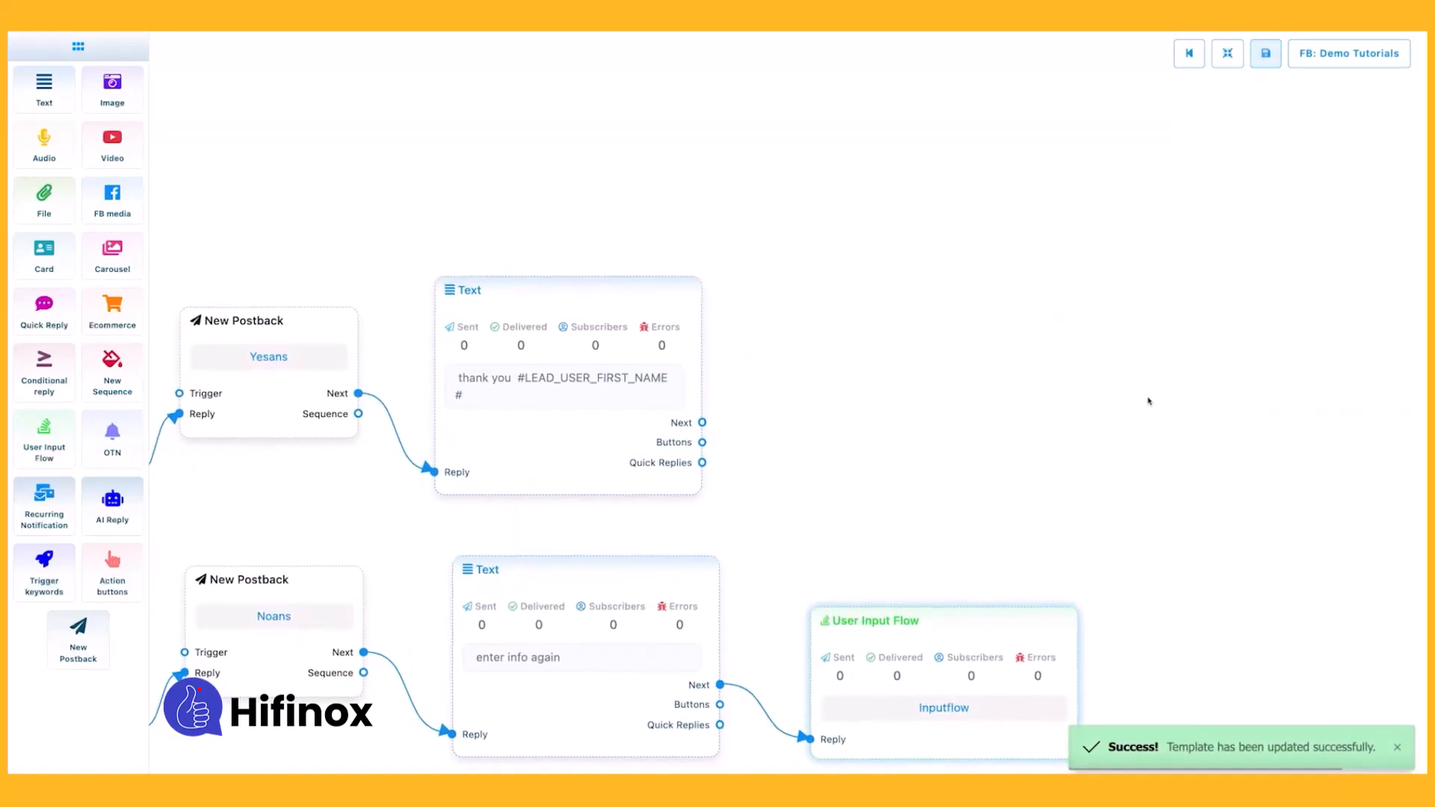
drag(1149, 402, 1172, 356)
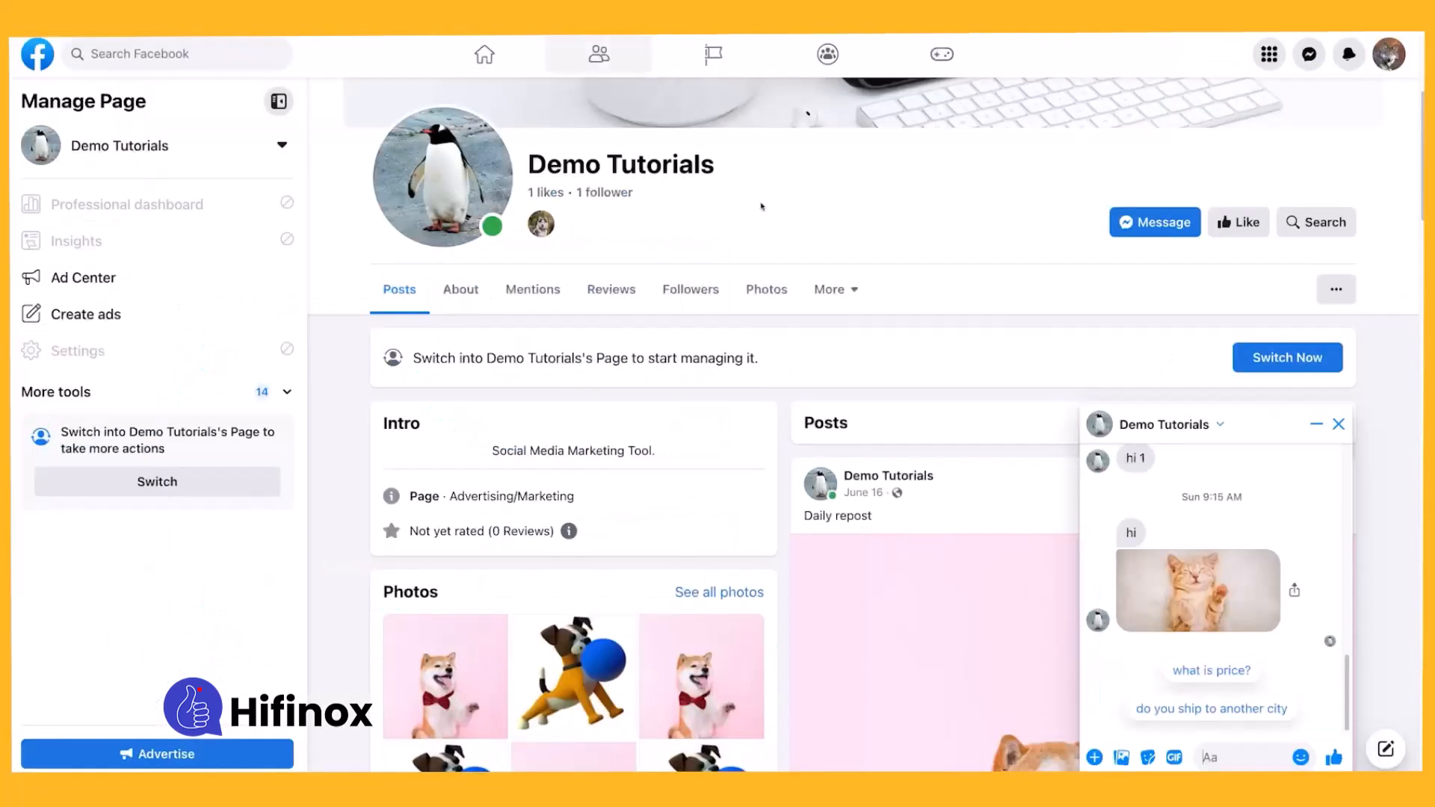
Switch to the Demo Tutorials Facebook page's chat, send the keyword "inputbot" and choose the start reply.
text(inputbot)
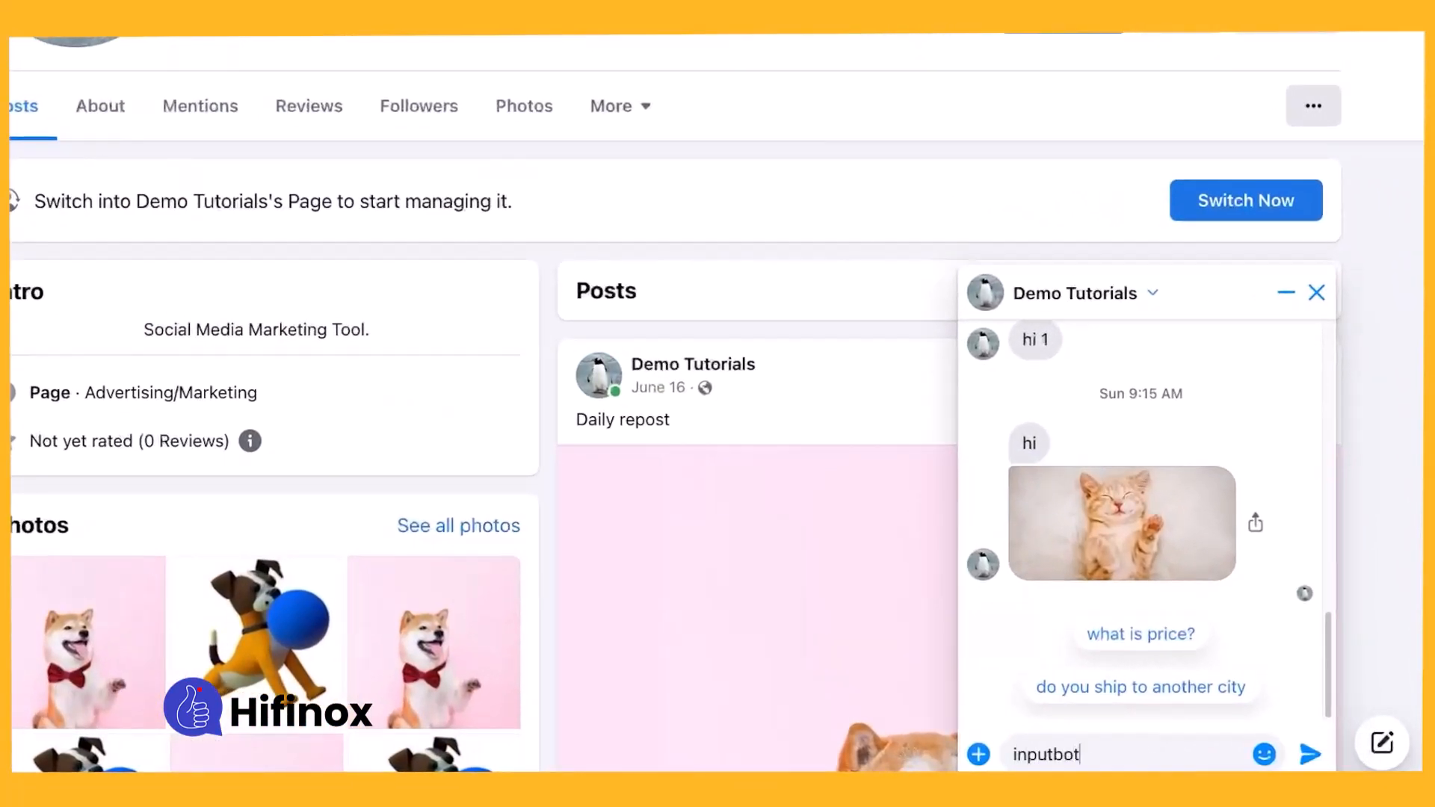
key(Return)
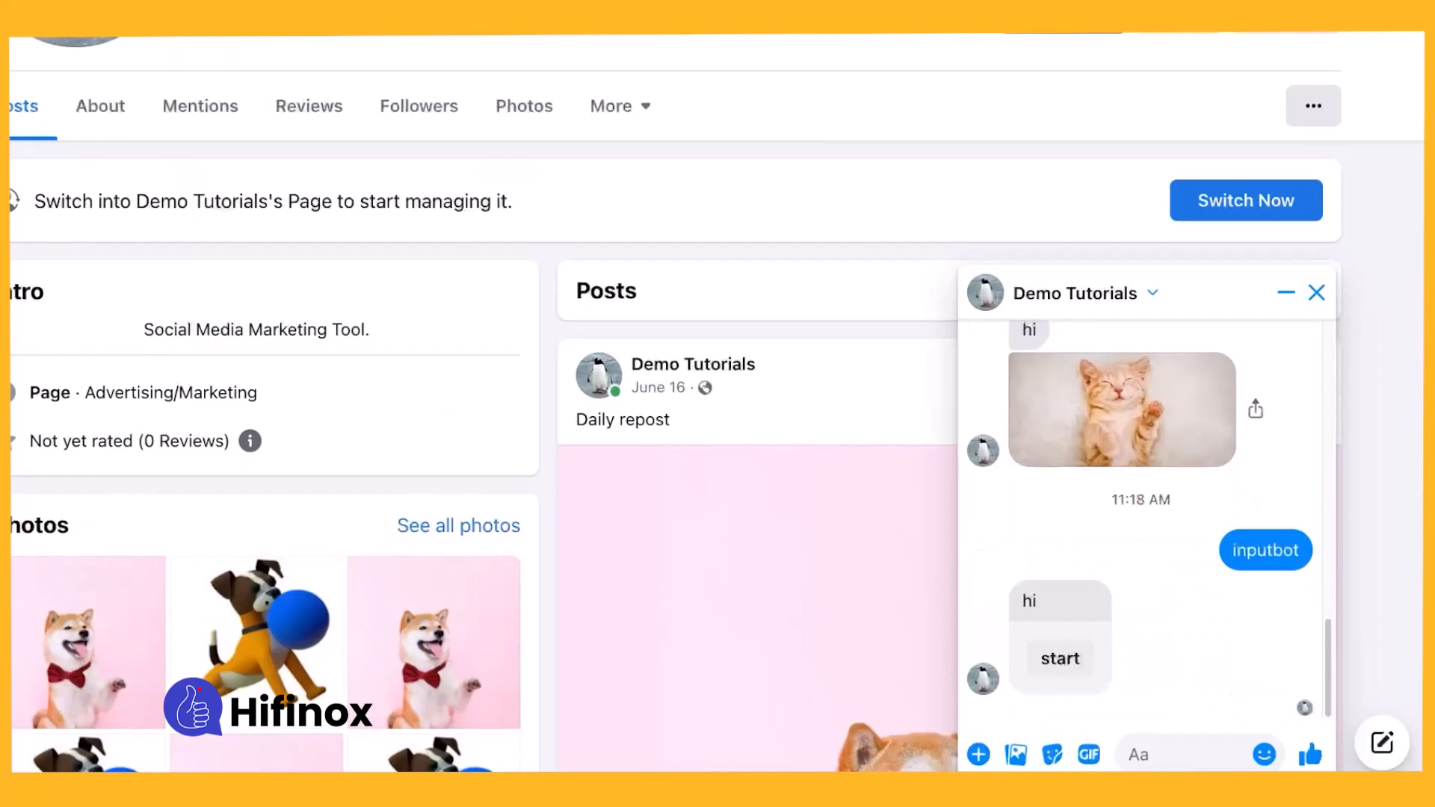
click(1060, 659)
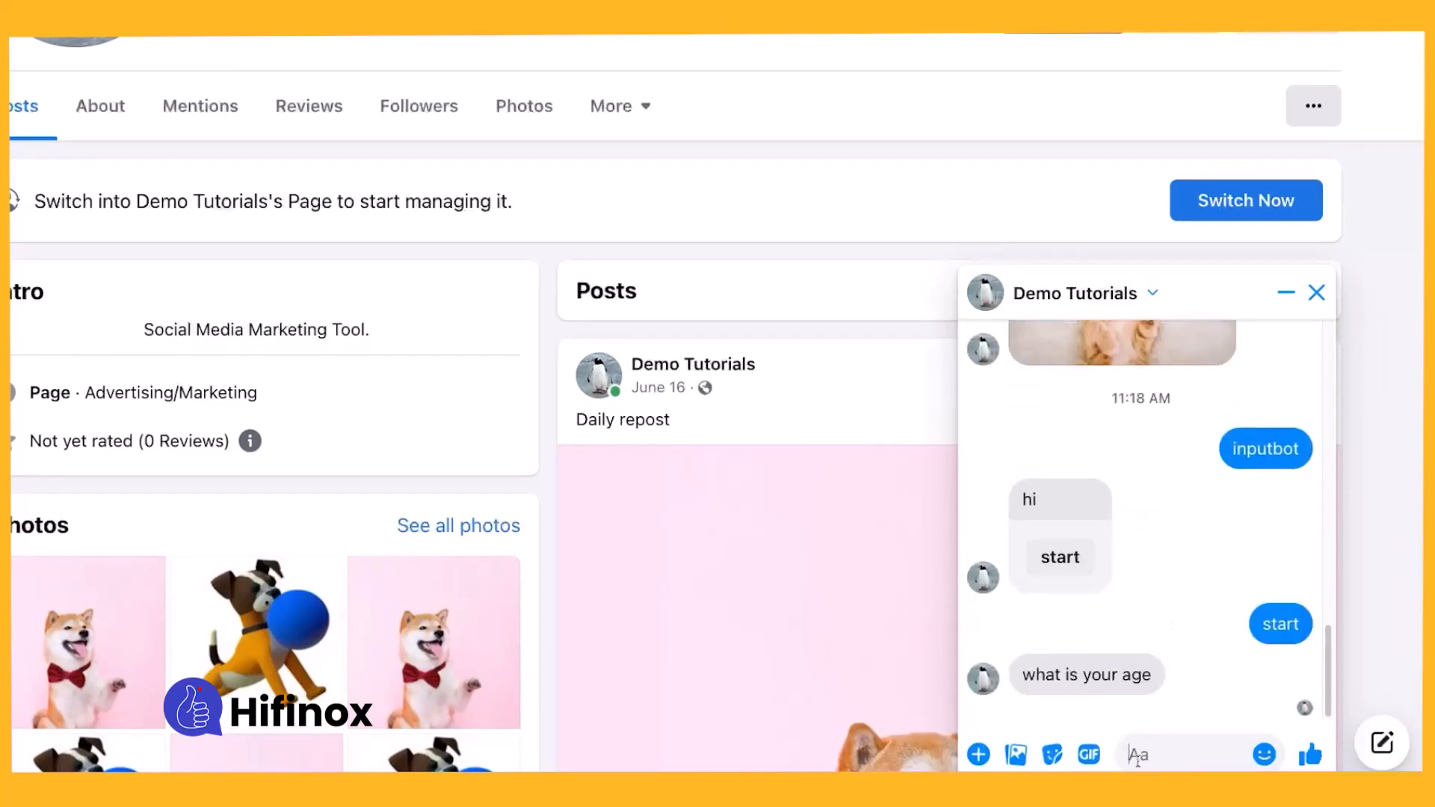
Answer the bot's questions with age 18 and blood type O+, and reply yes to the summary.
text(18)
key(Return)
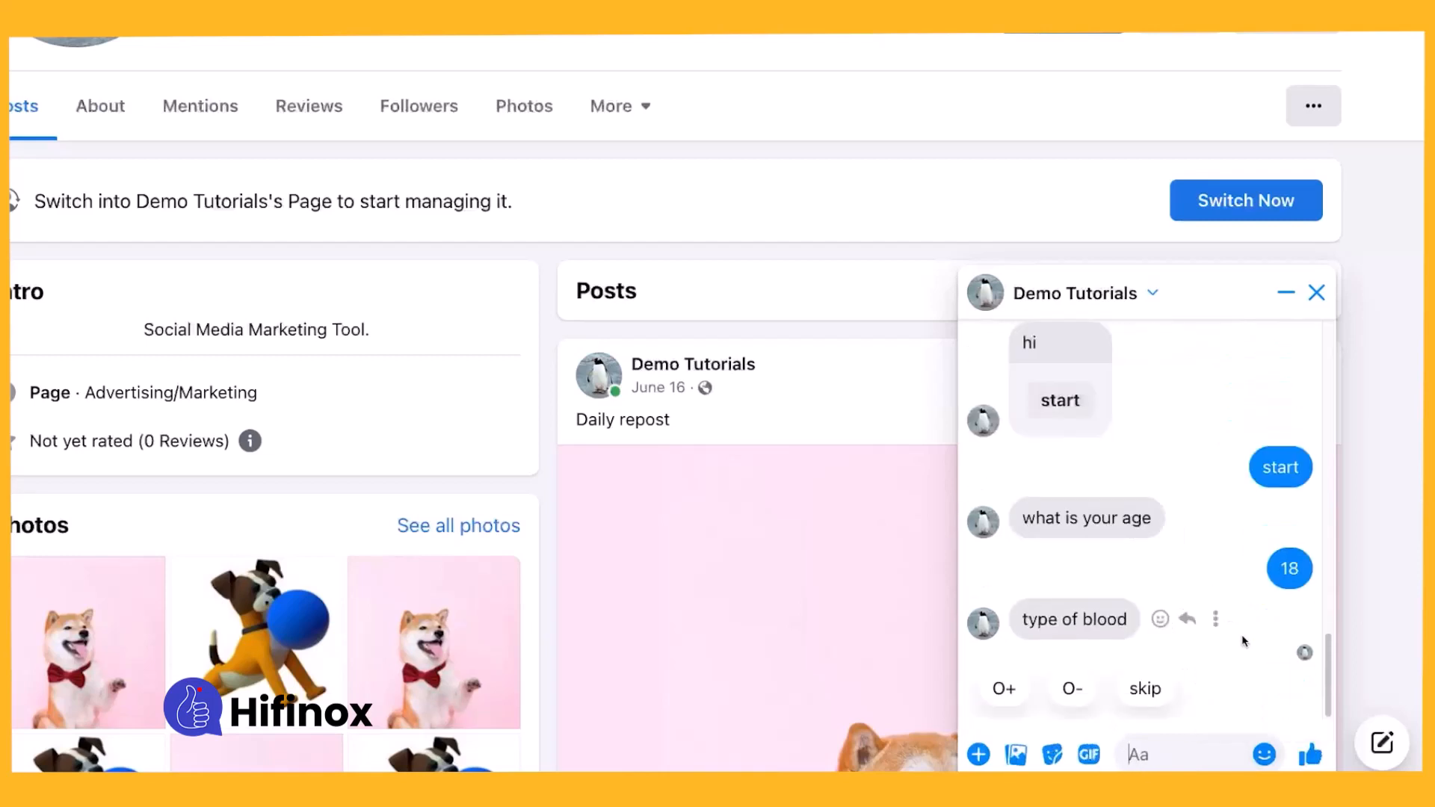
click(1004, 688)
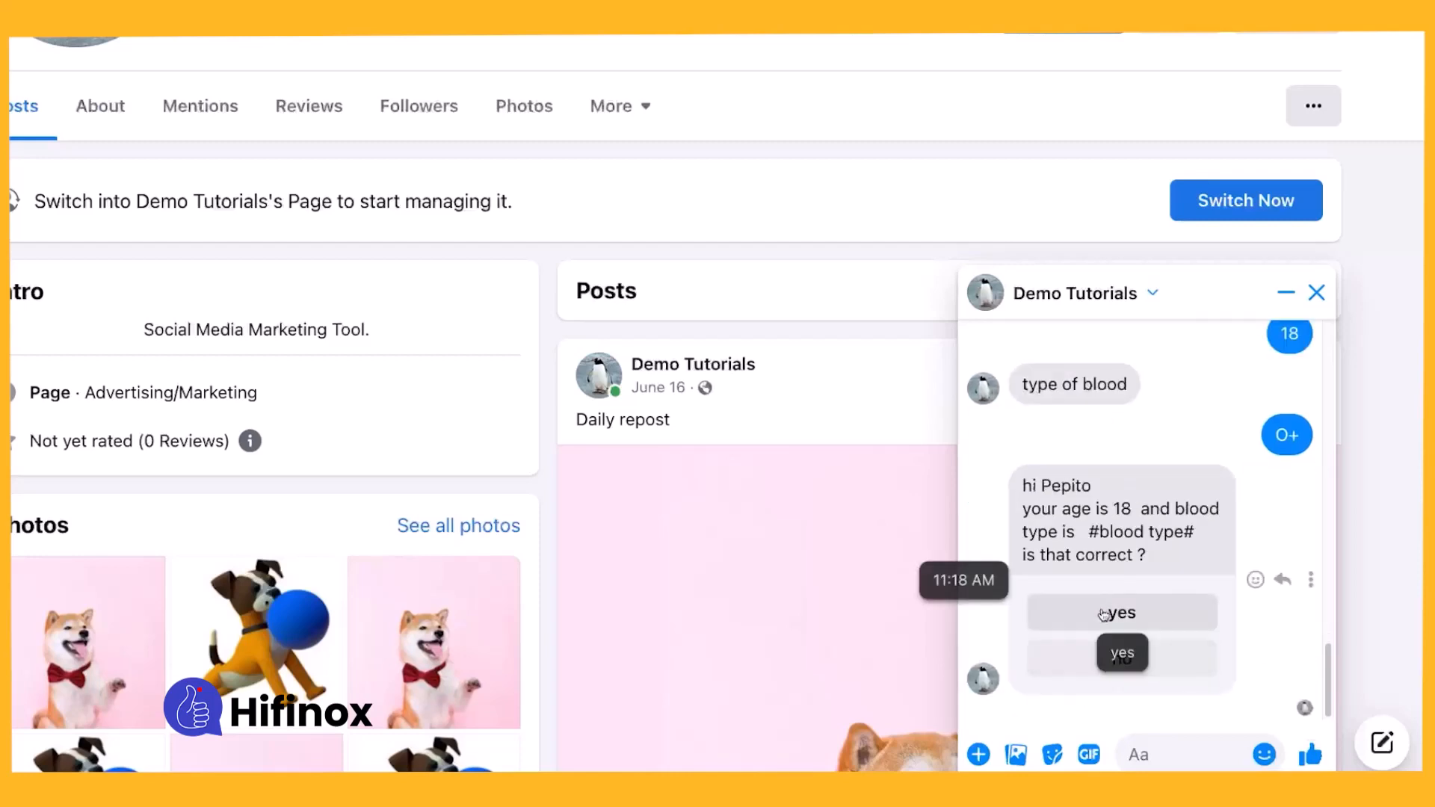
click(1106, 611)
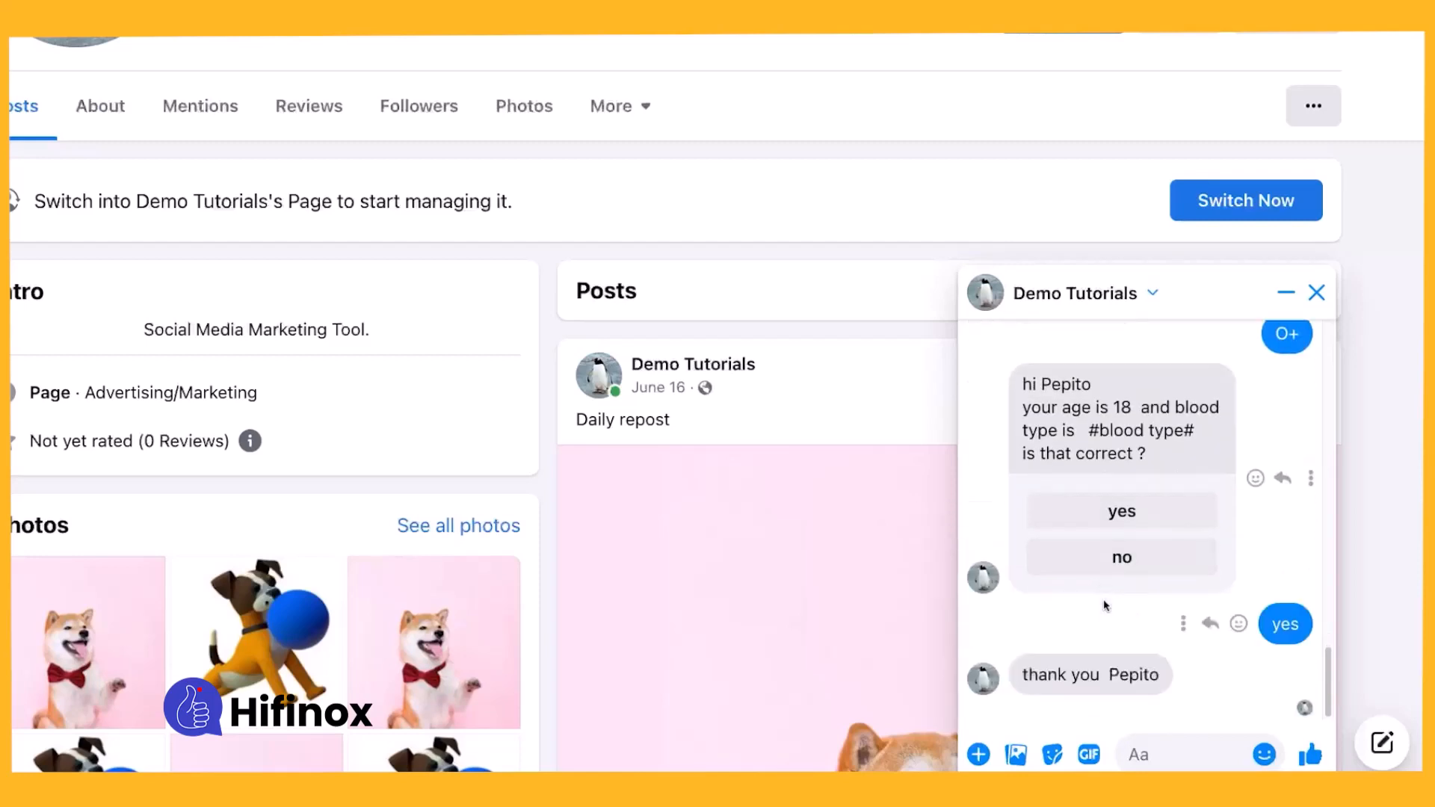
Test the no reply by re-entering age 19 and blood type O+, and answer yes to the new summary.
click(1111, 567)
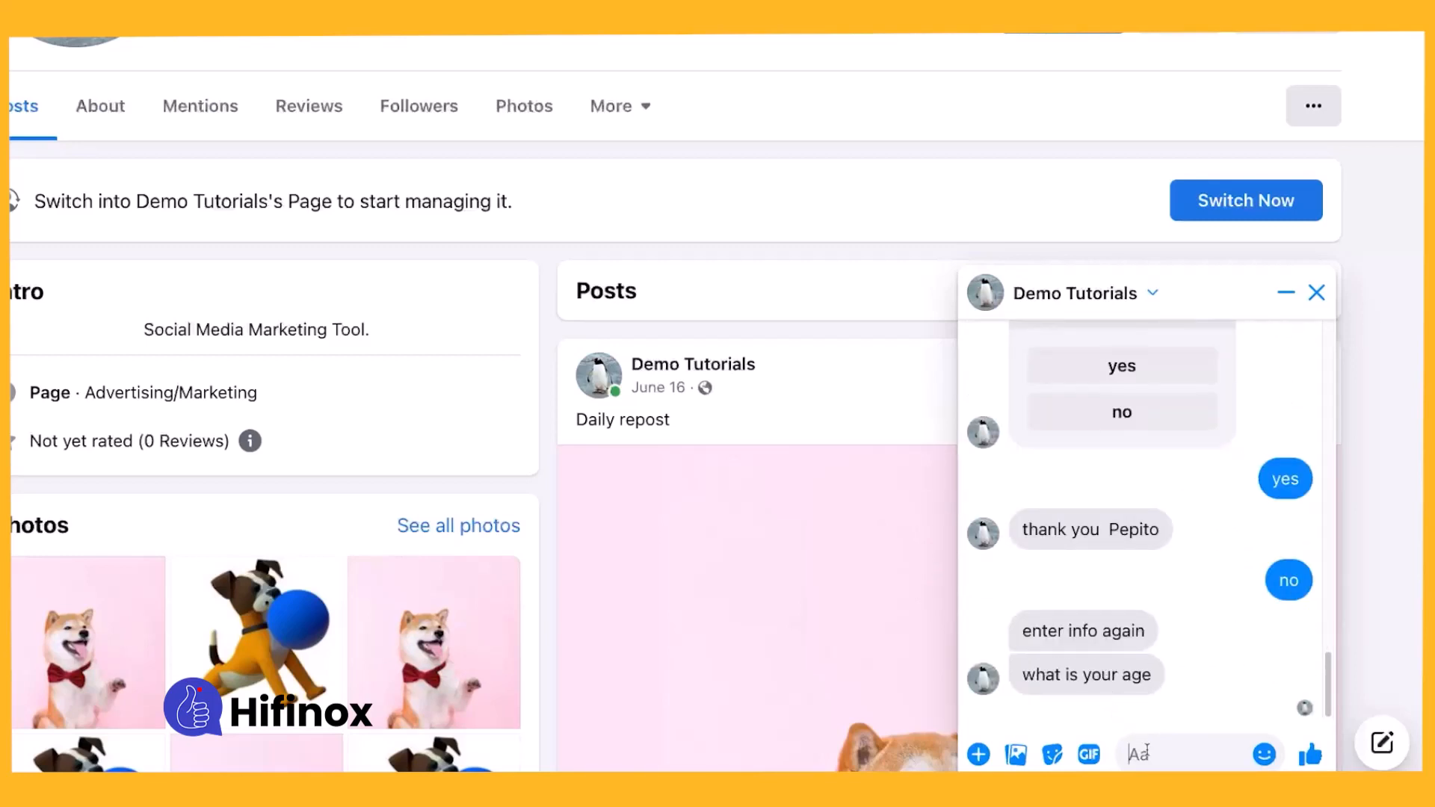
text(19)
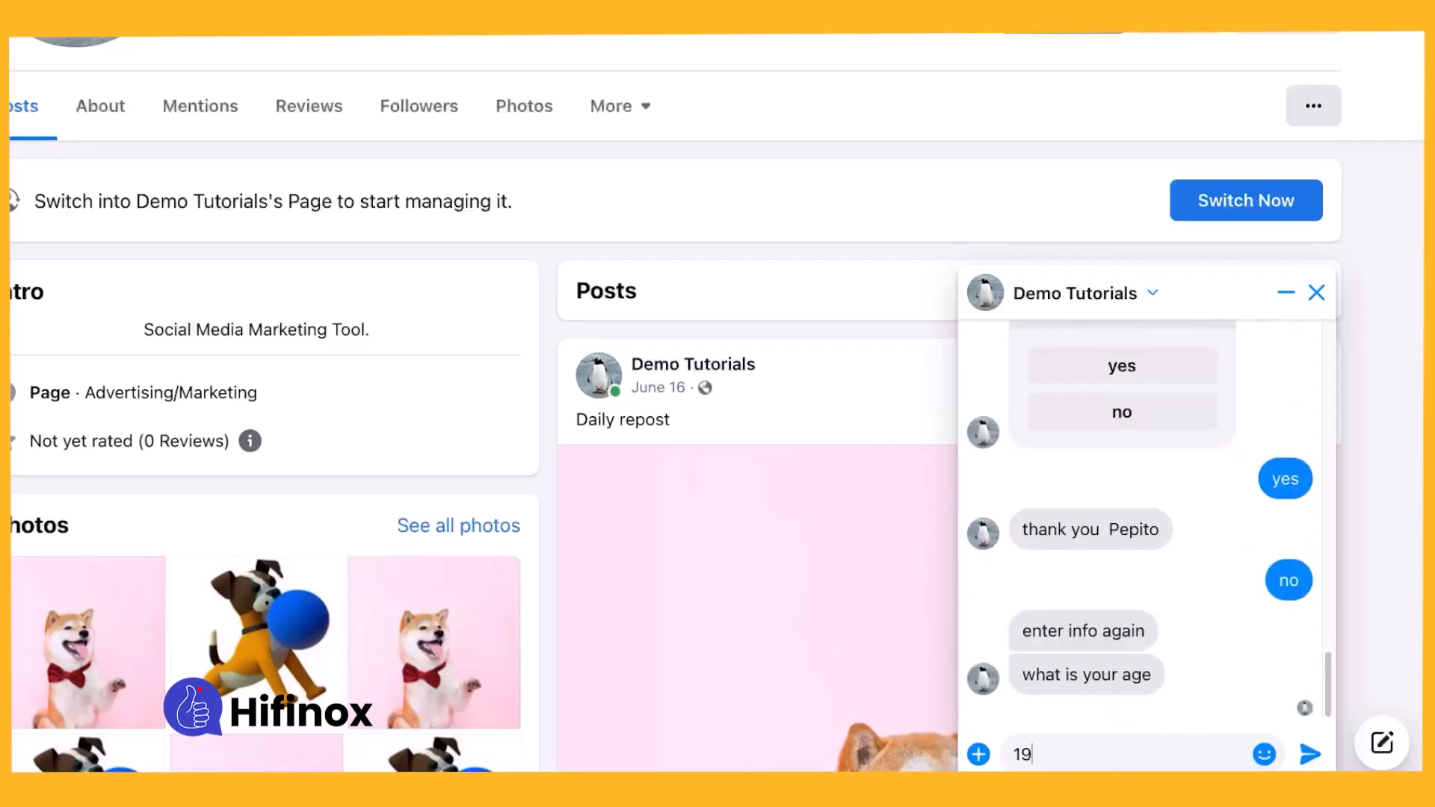
key(Return)
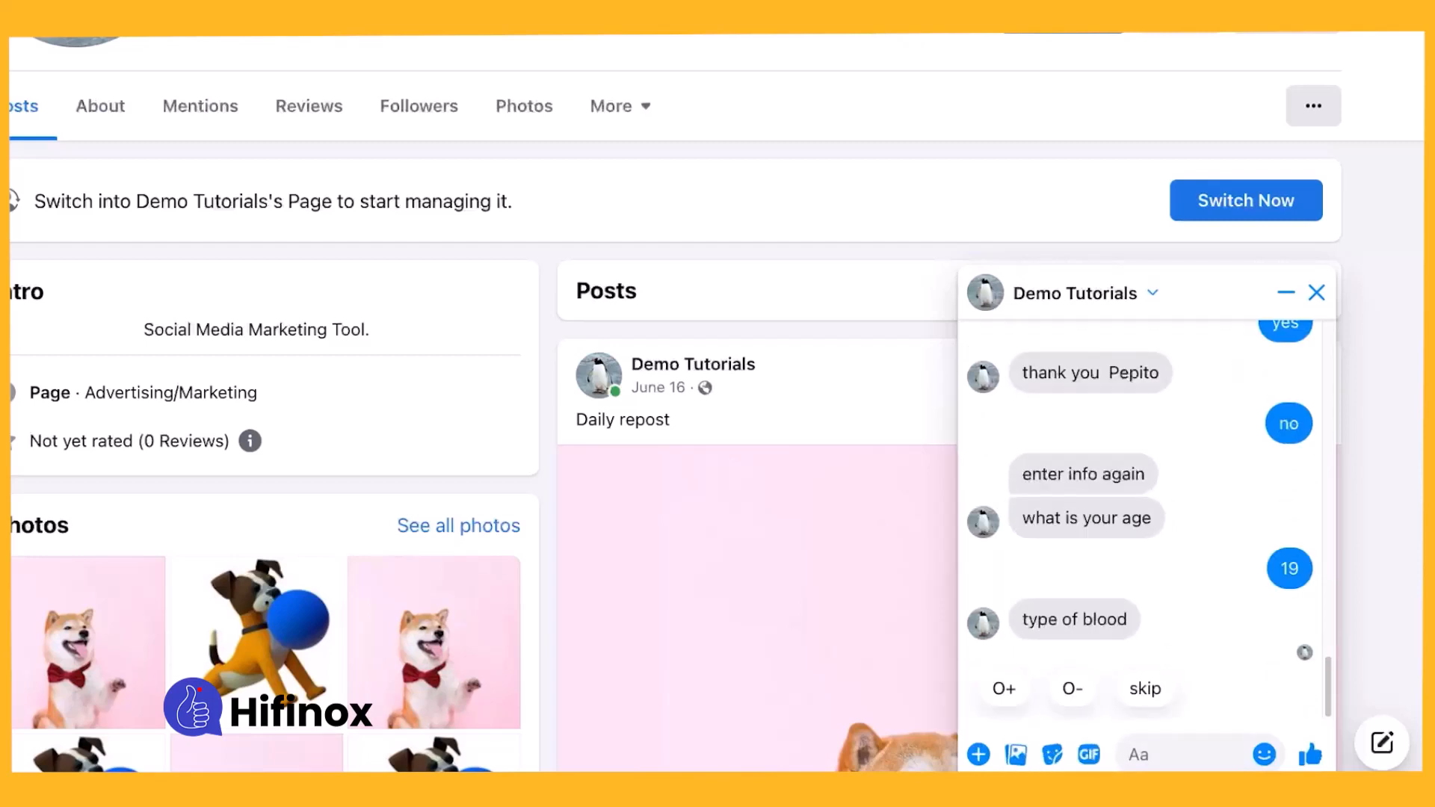
click(1018, 691)
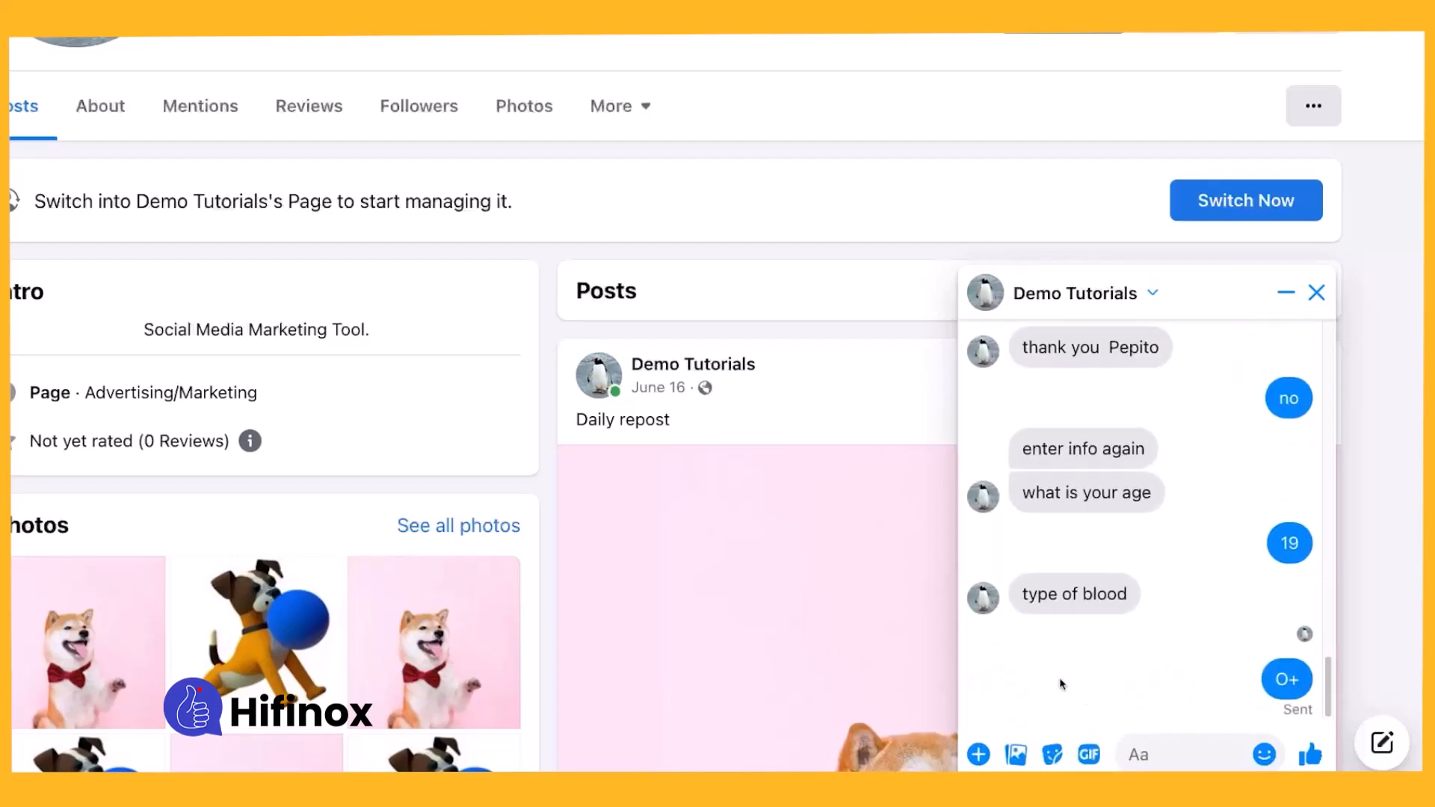
click(1122, 613)
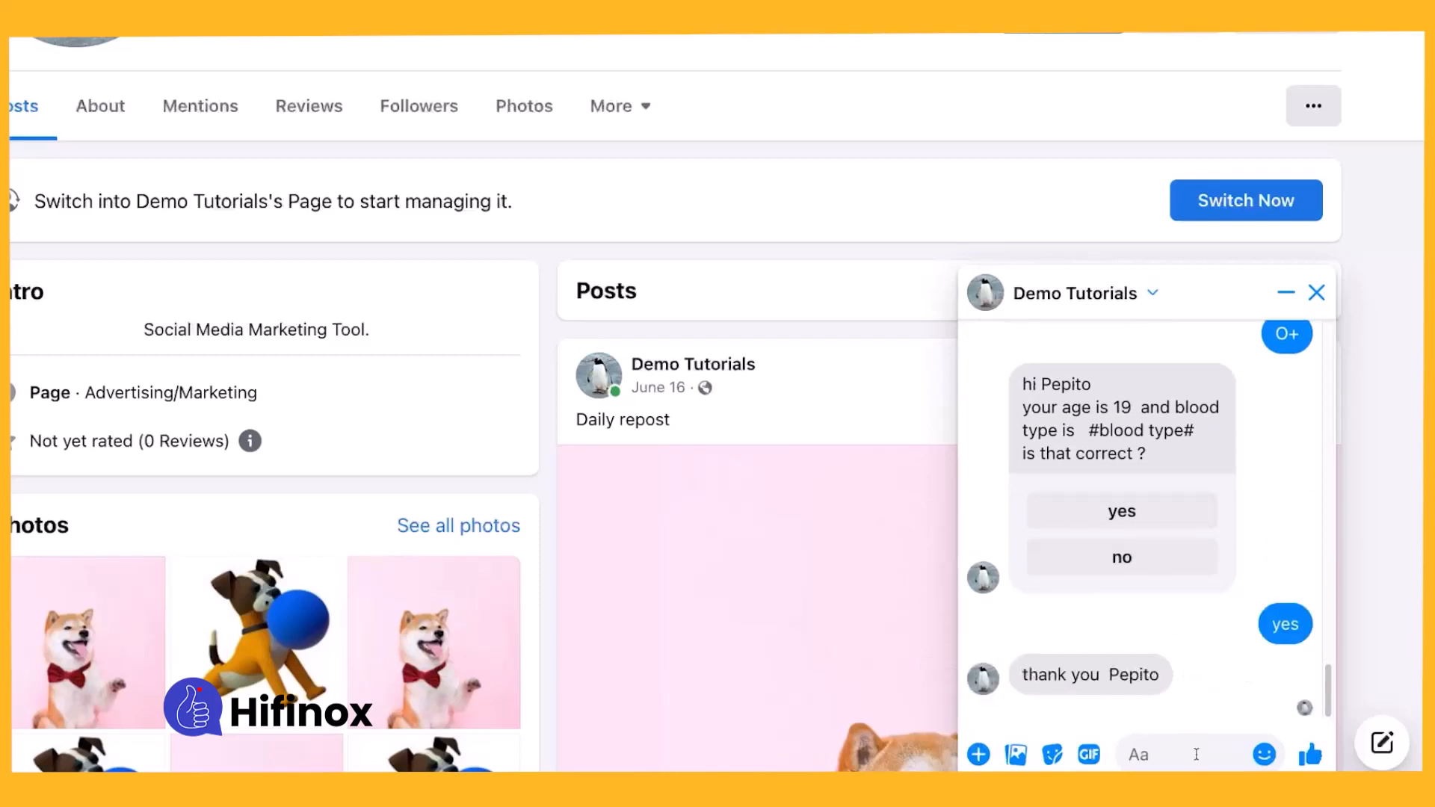
Return to the flow builder and review the layout of the whole bot flow.
click(1231, 757)
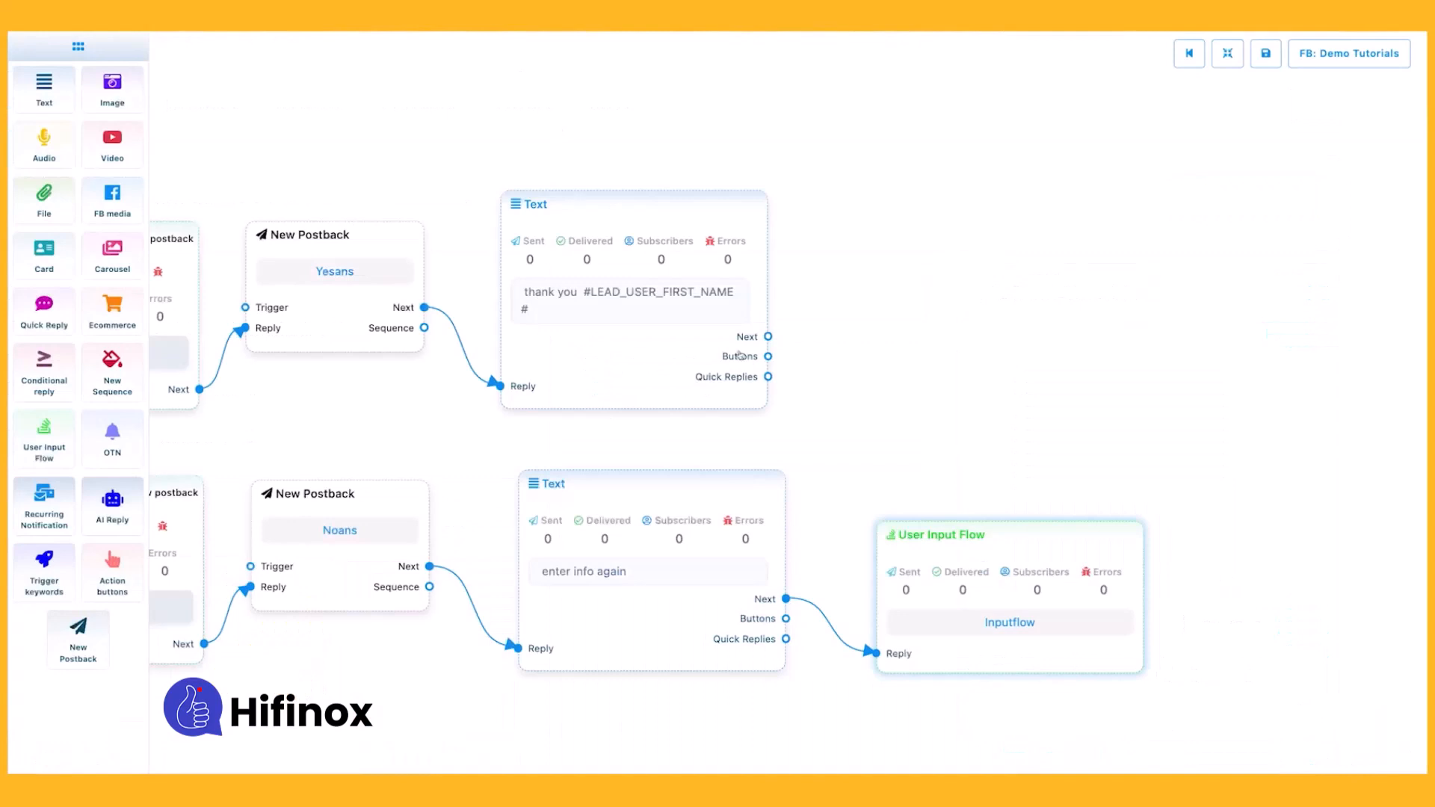
drag(625, 429, 1022, 422)
scroll(762, 407, down, 5)
scroll(762, 407, down, 1)
right_click(419, 513)
drag(419, 513, 614, 533)
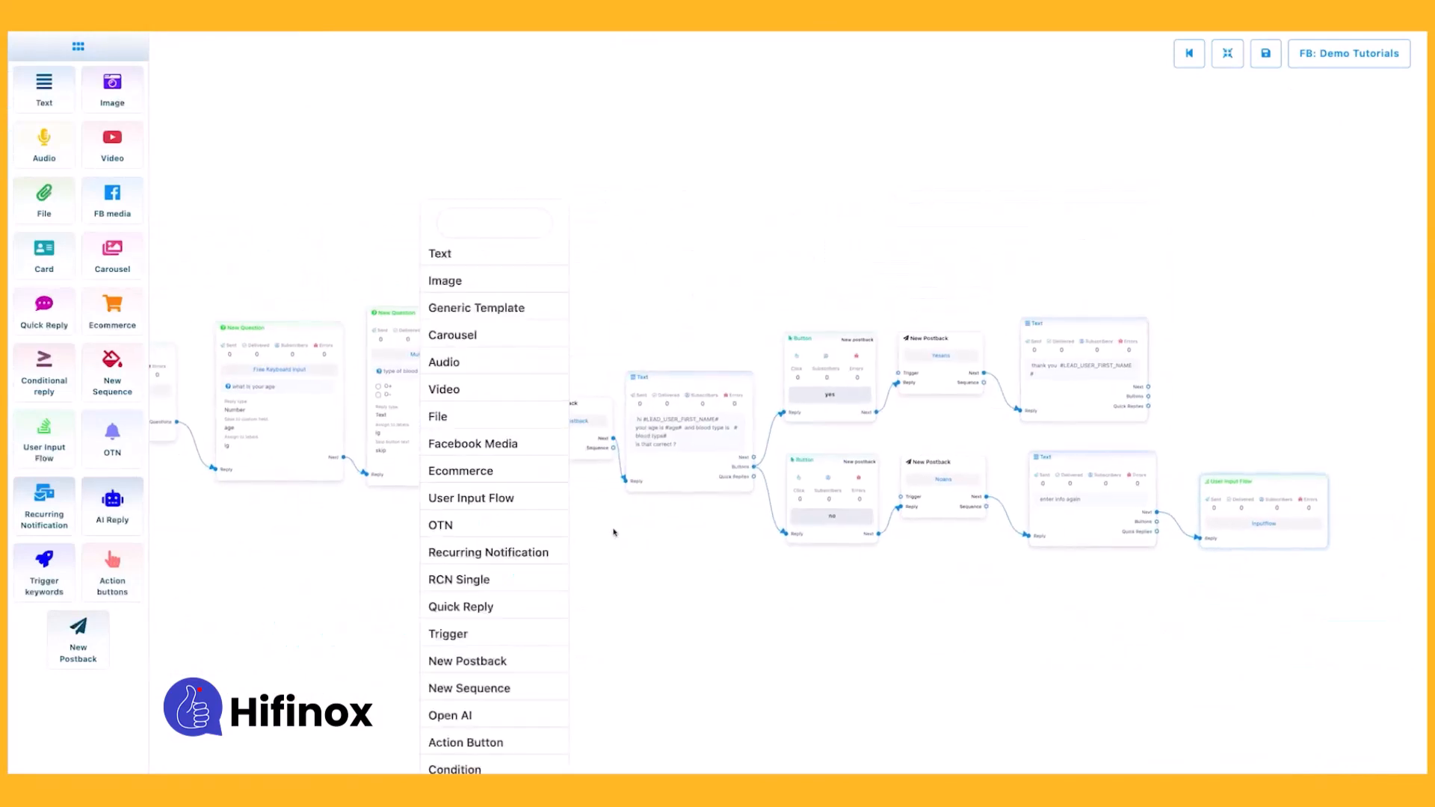
click(607, 497)
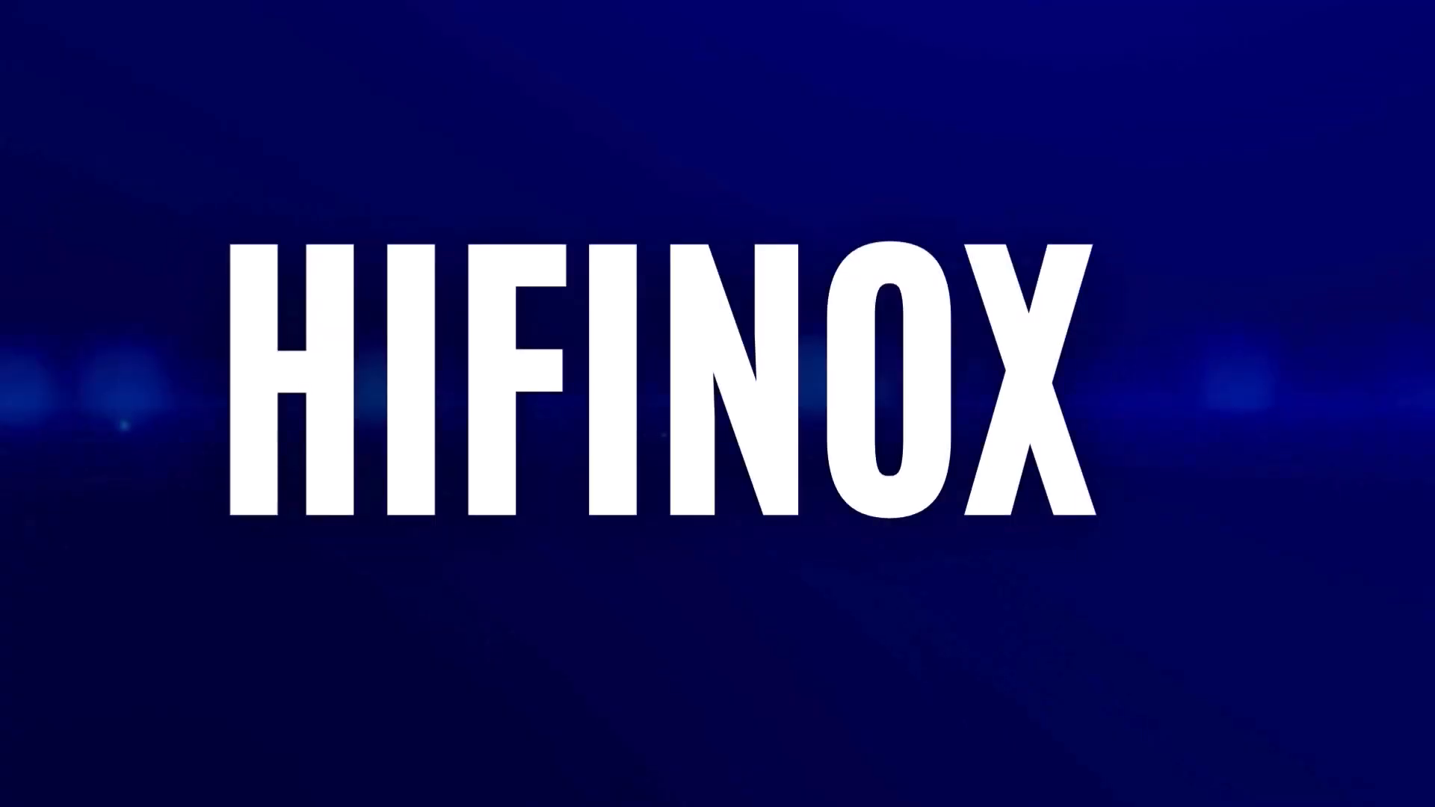